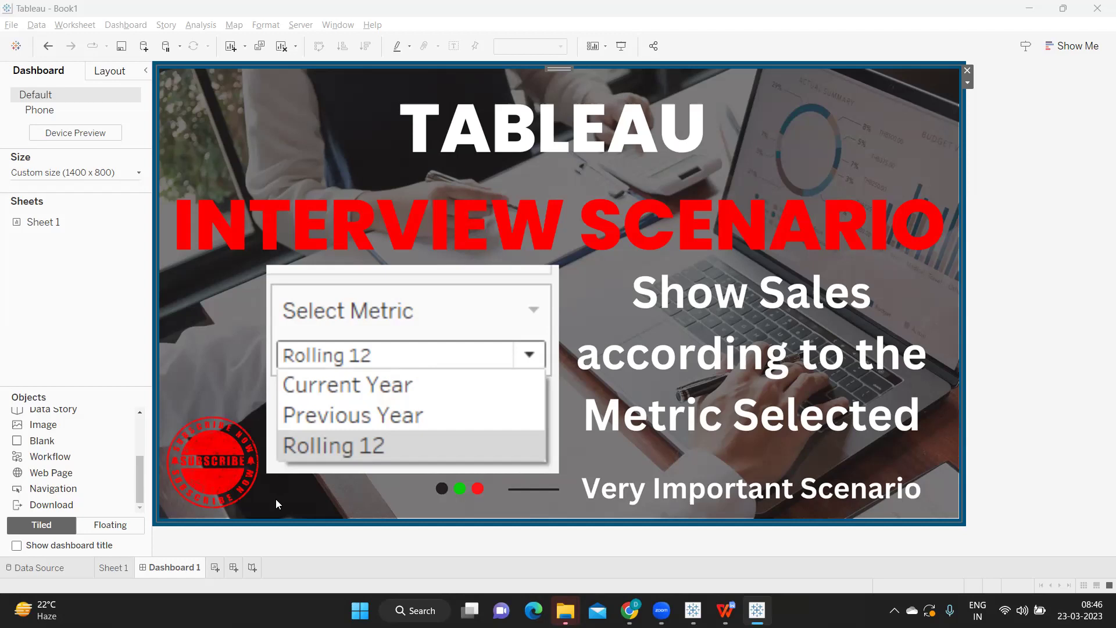
On Sheet 1, switch the Select Metric parameter to Current Year, Previous Year and back to Rolling 12 to compare category sales.
left_click(128, 569)
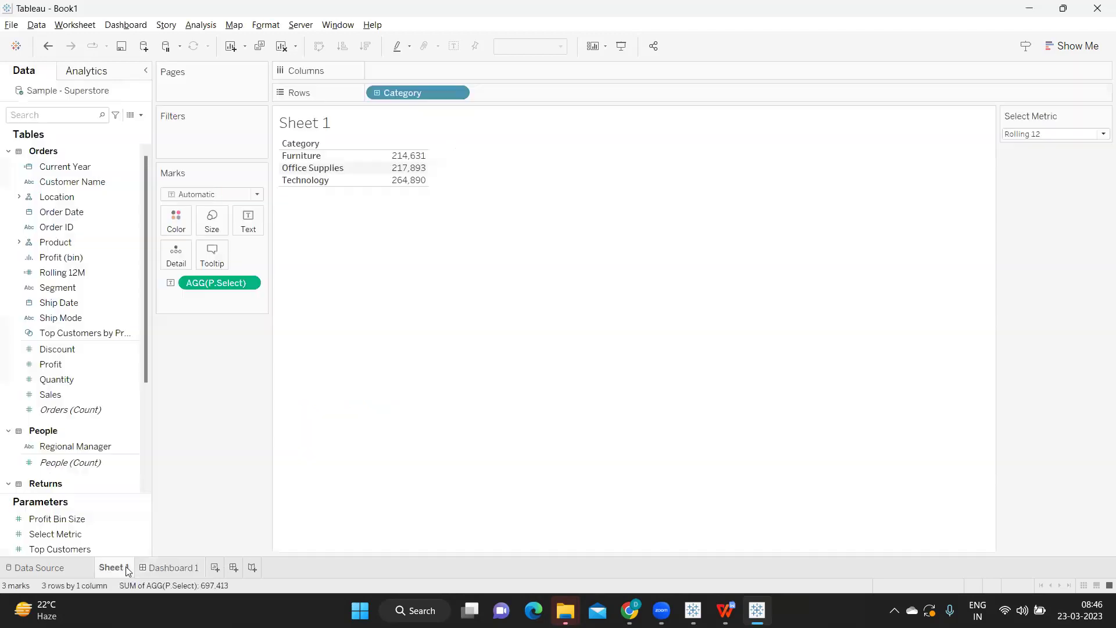
left_click(1034, 138)
left_click(1031, 145)
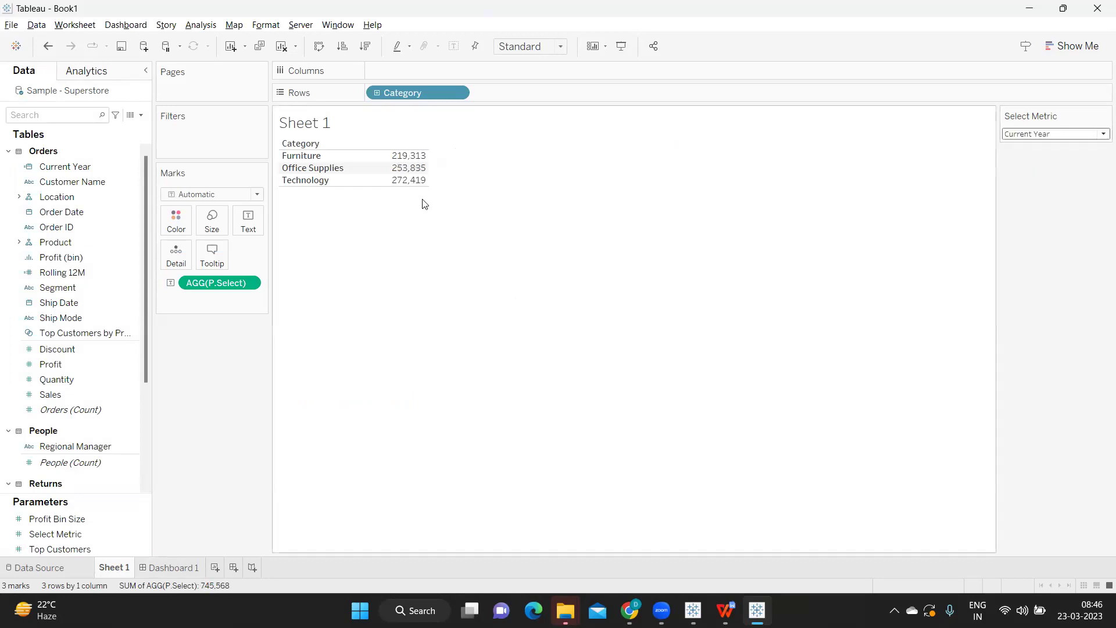
left_click(1057, 133)
left_click(1045, 160)
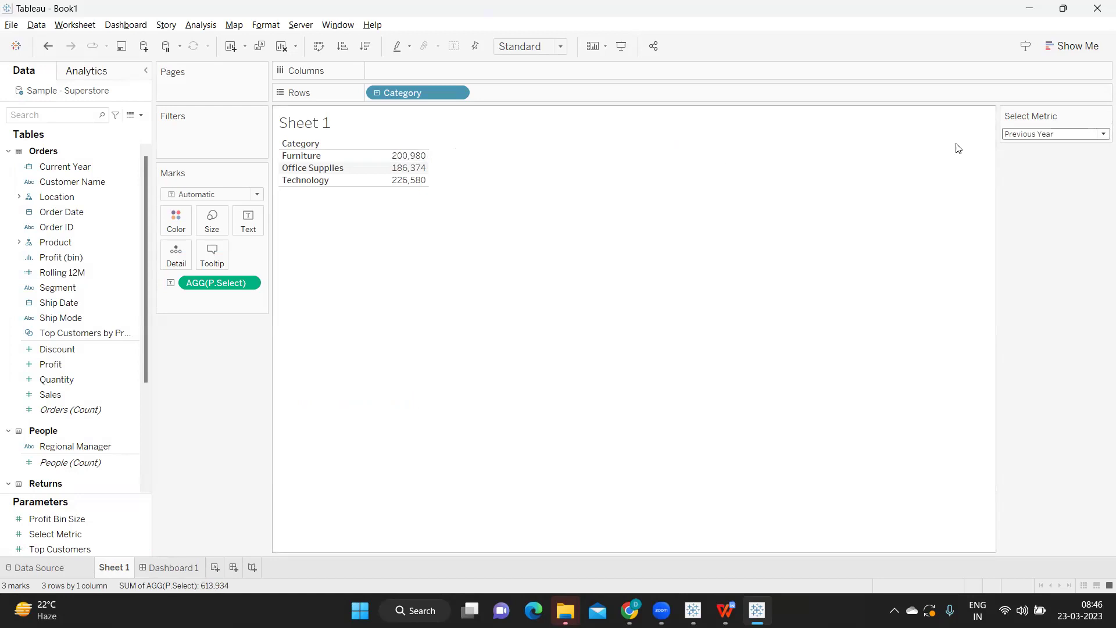
left_click(1078, 135)
left_click(1051, 169)
mouse_move(412, 161)
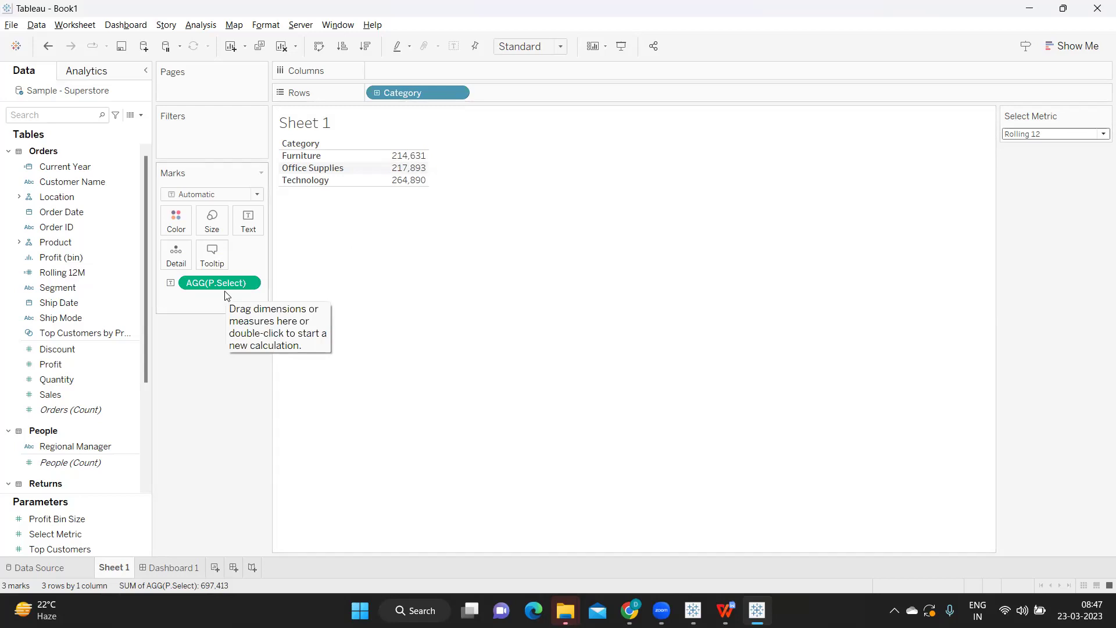
Add a new worksheet and place the Order Date field on Rows.
left_click(215, 567)
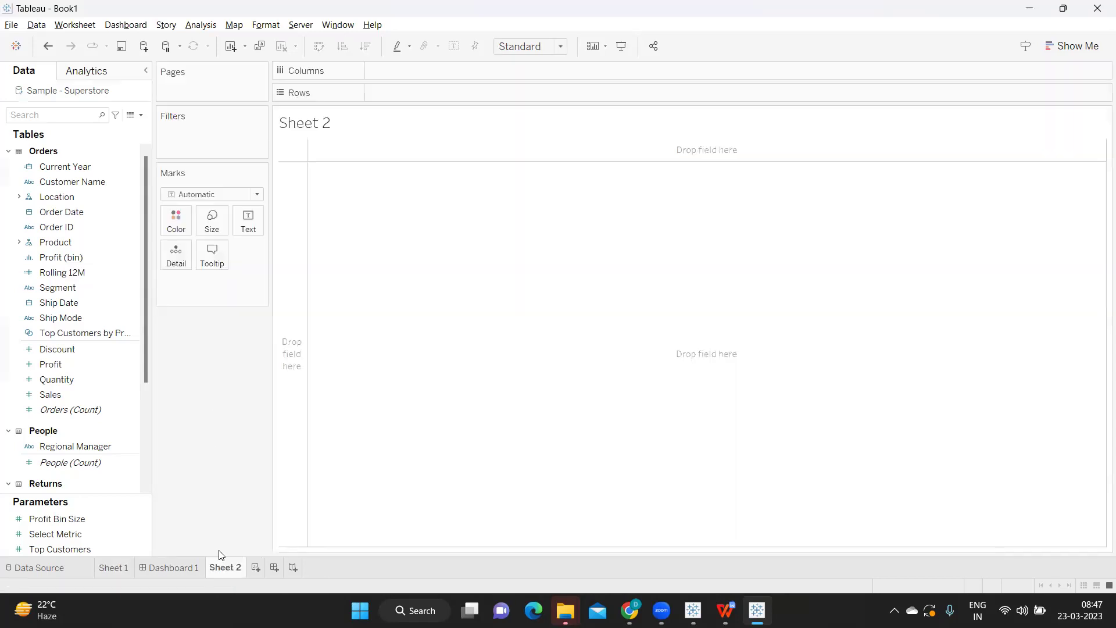
left_click(96, 114)
type("or")
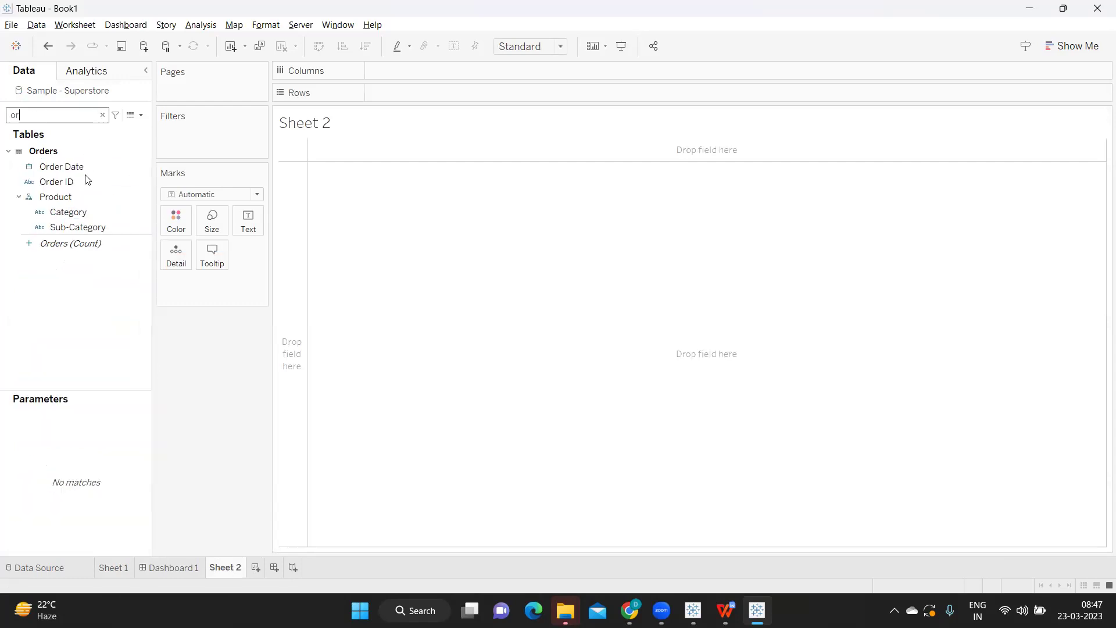
left_click_drag(83, 168, 285, 111)
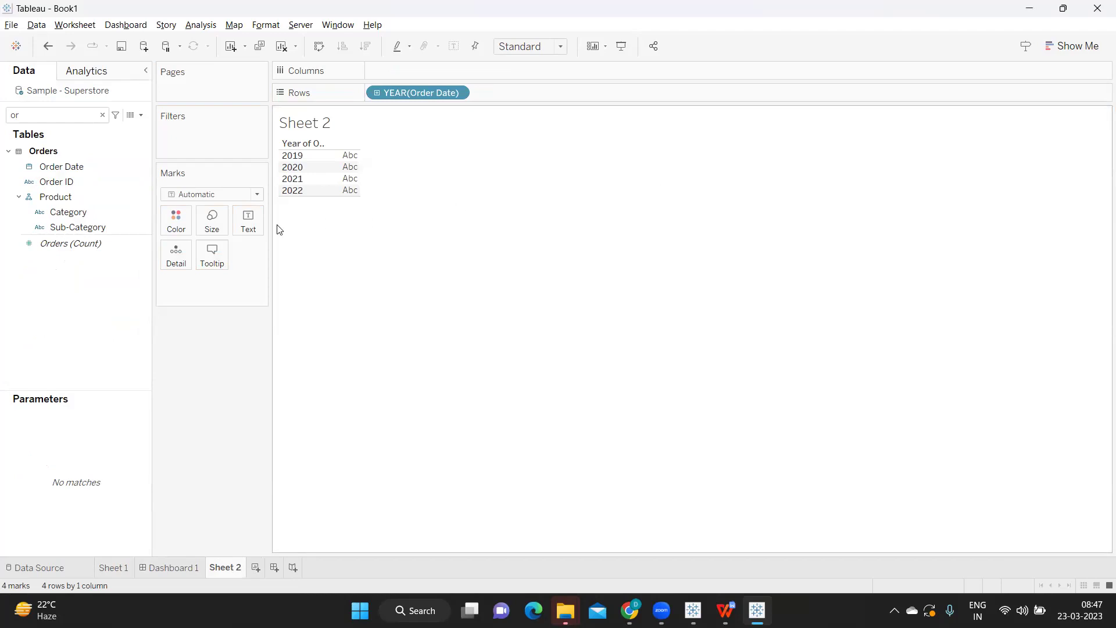
Create a calculated field containing the comment lines "//max year that i have in my DB -> Current Year" and "//today".
left_click(141, 116)
left_click(87, 128)
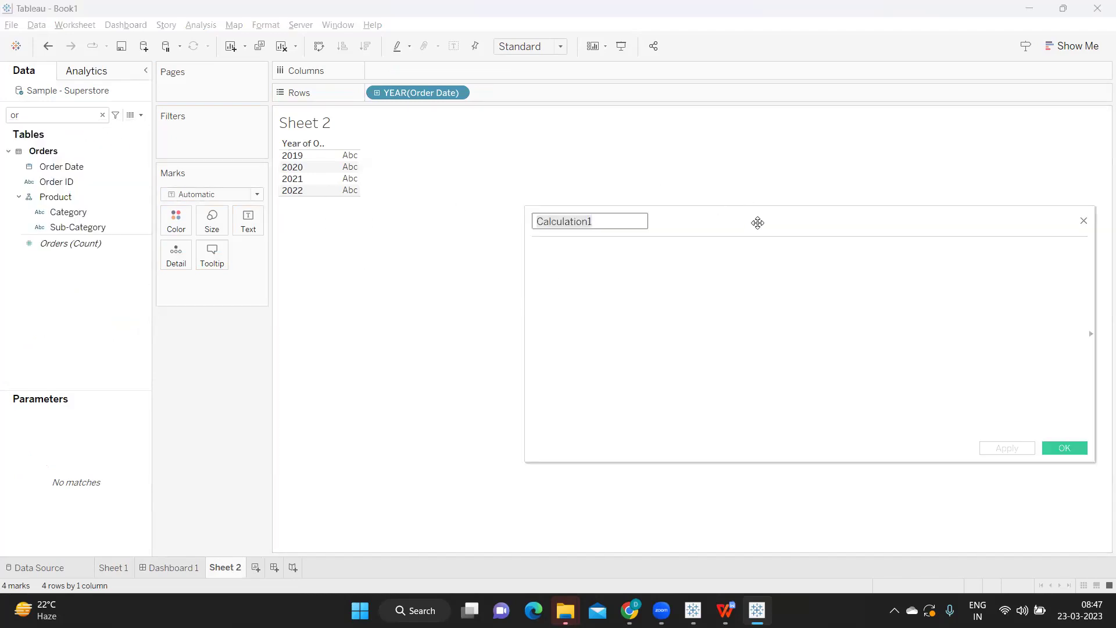
left_click_drag(757, 223, 680, 217)
left_click(577, 258)
type("//max year that i have in my DB -> ")
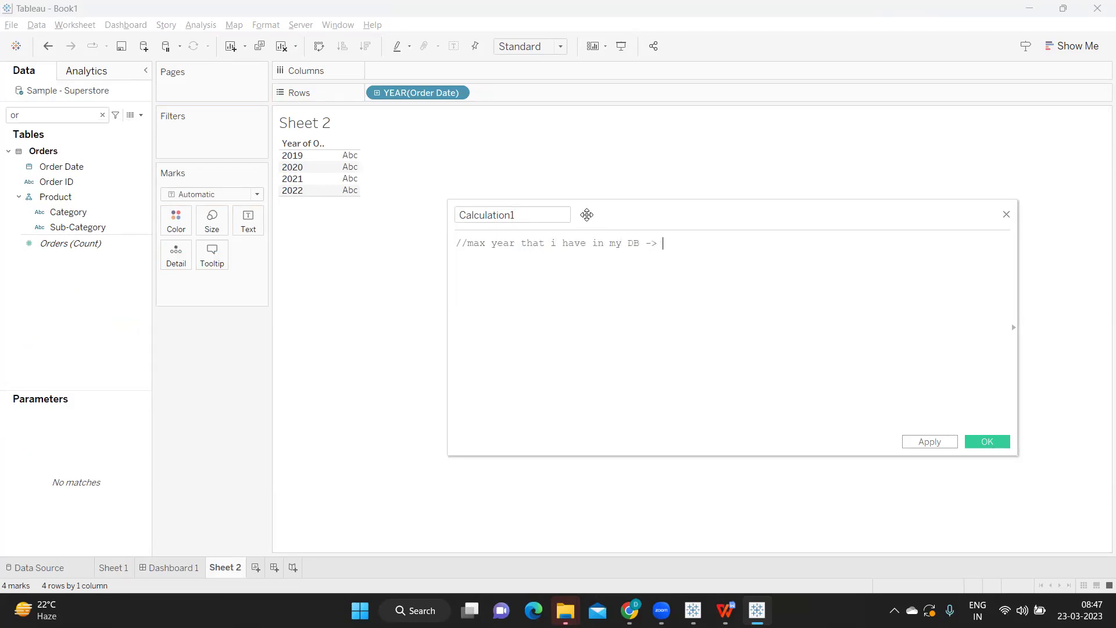
type("Current Year")
key("Return")
type("//")
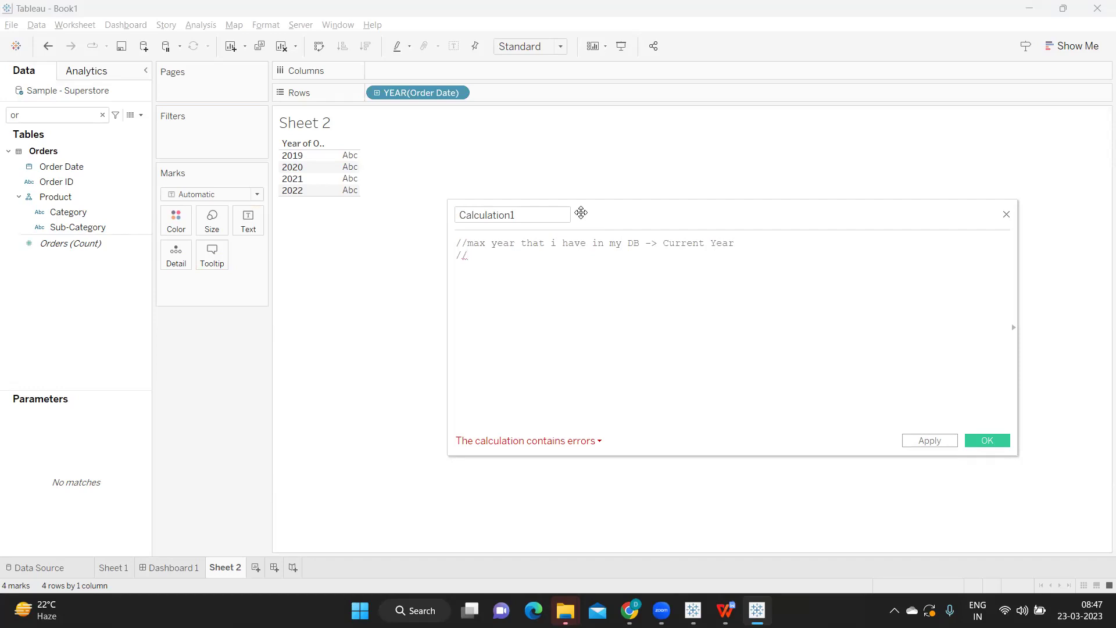
type("today")
left_click_drag(515, 257, 436, 236)
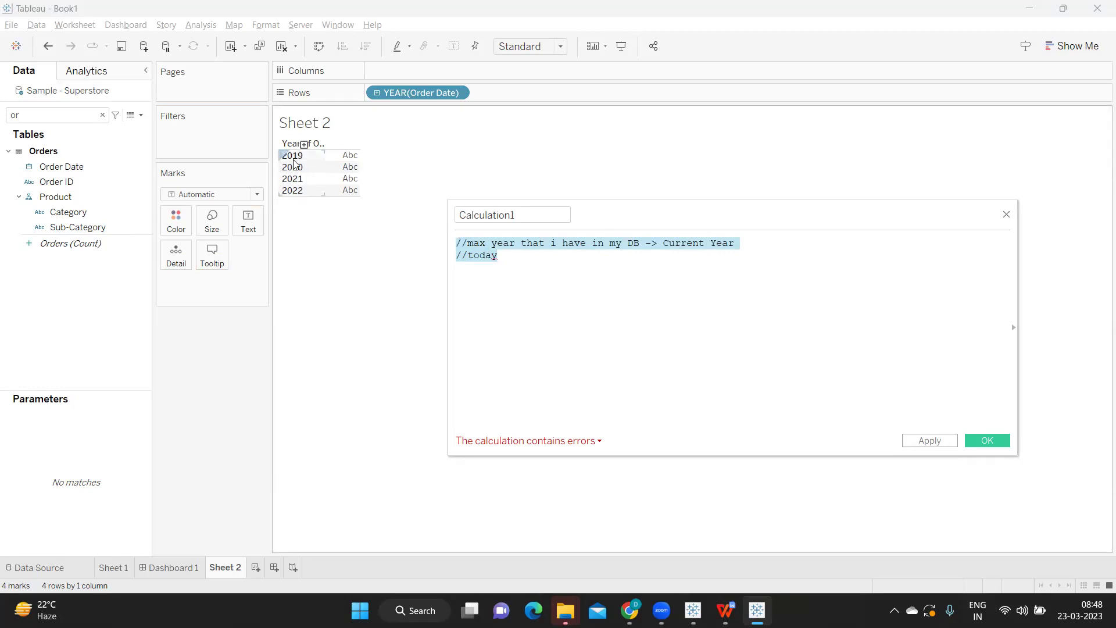
Open the existing Current Year calculated field and examine its DATEADD formula, including the interval and date arguments.
left_click(103, 115)
right_click(133, 166)
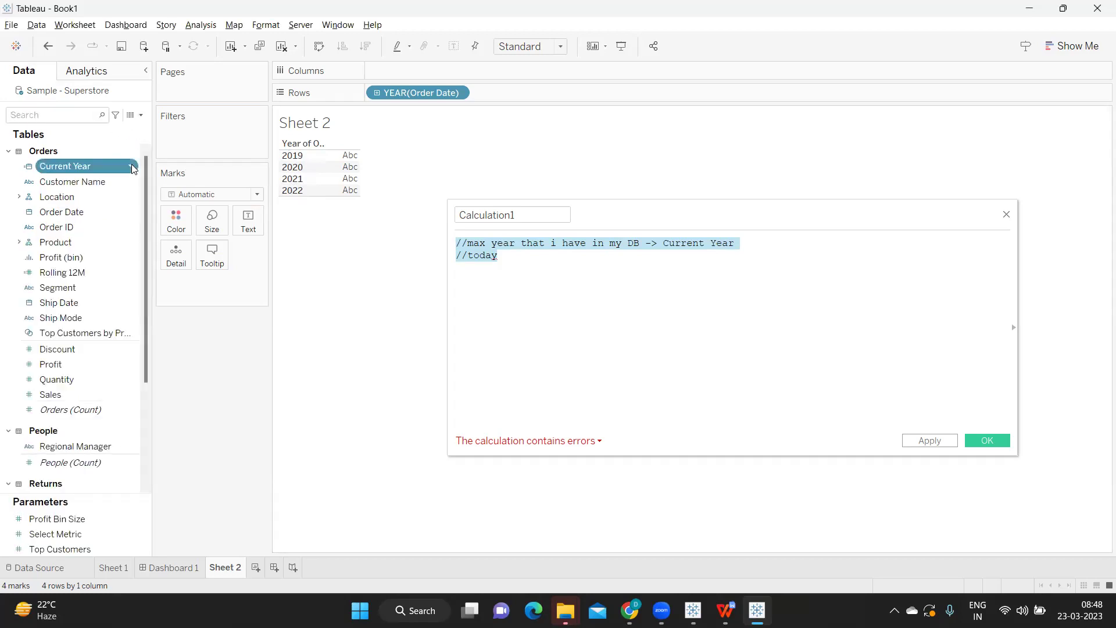
left_click(163, 240)
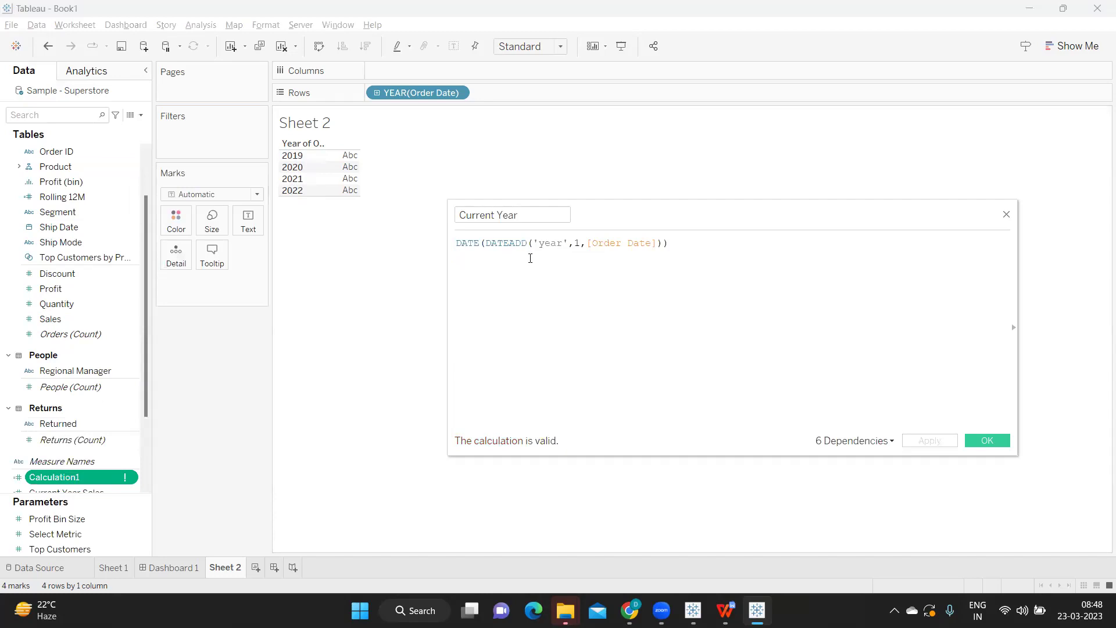
left_click_drag(485, 244, 530, 244)
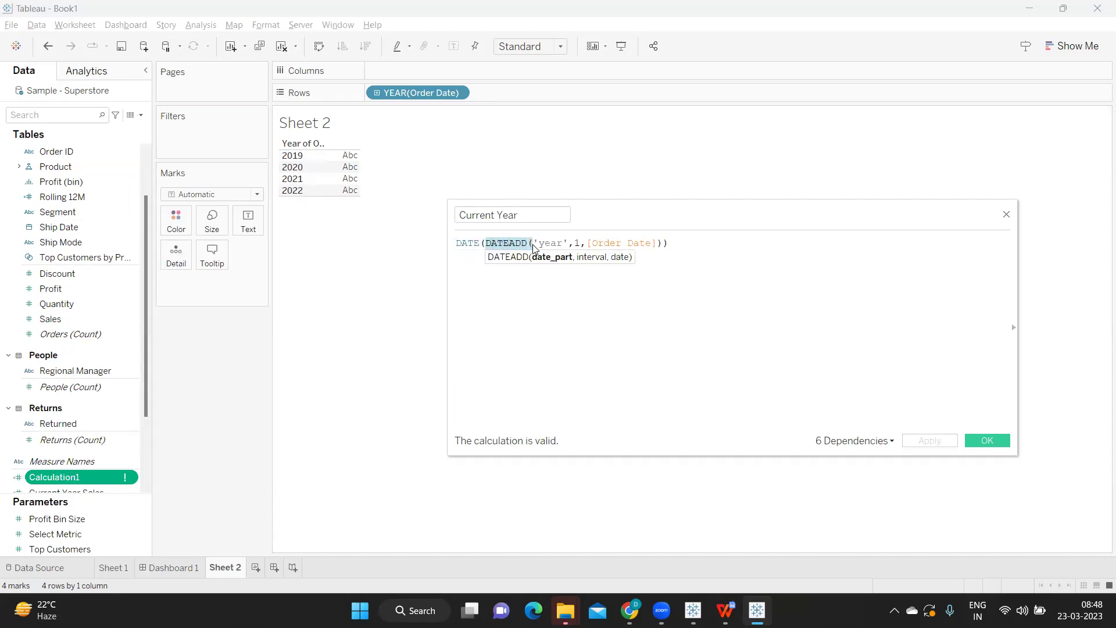
left_click(535, 245)
double_click(576, 243)
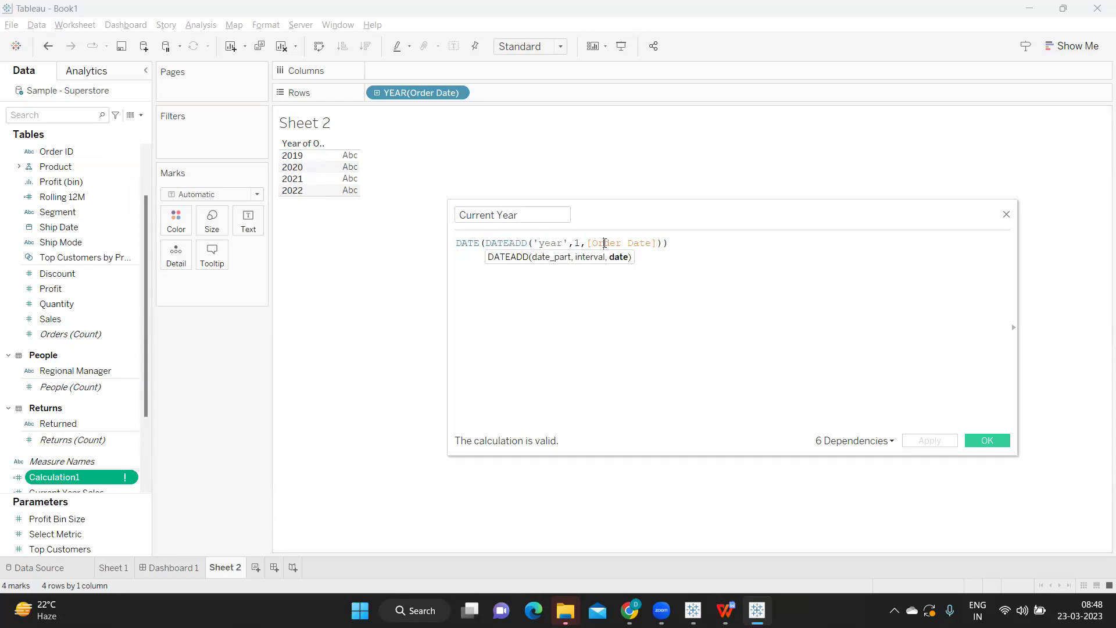
double_click(605, 243)
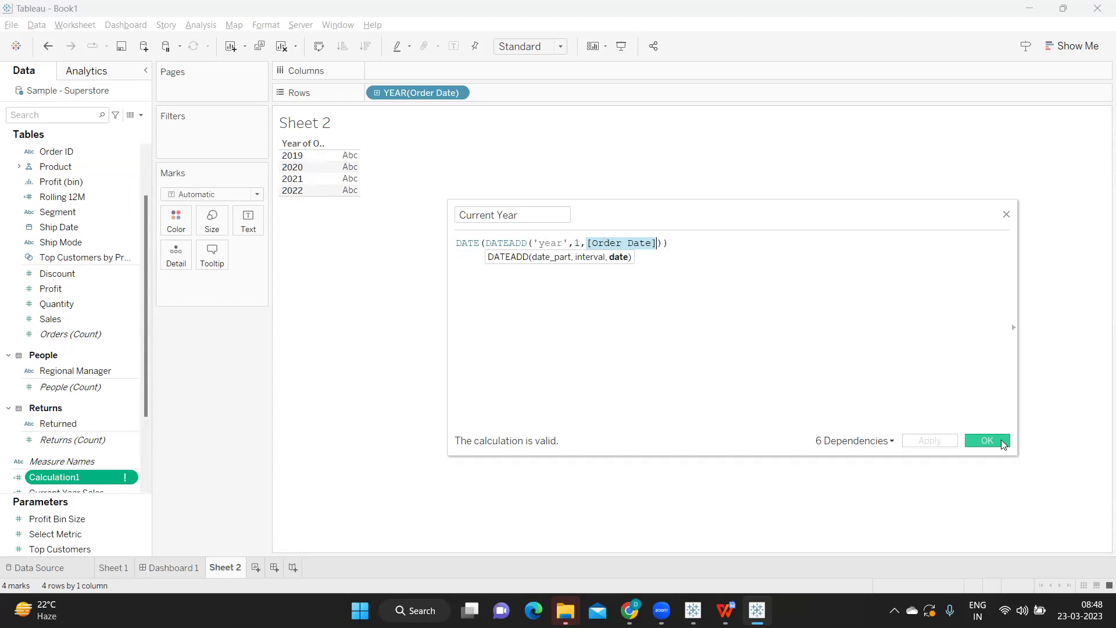
left_click(1006, 444)
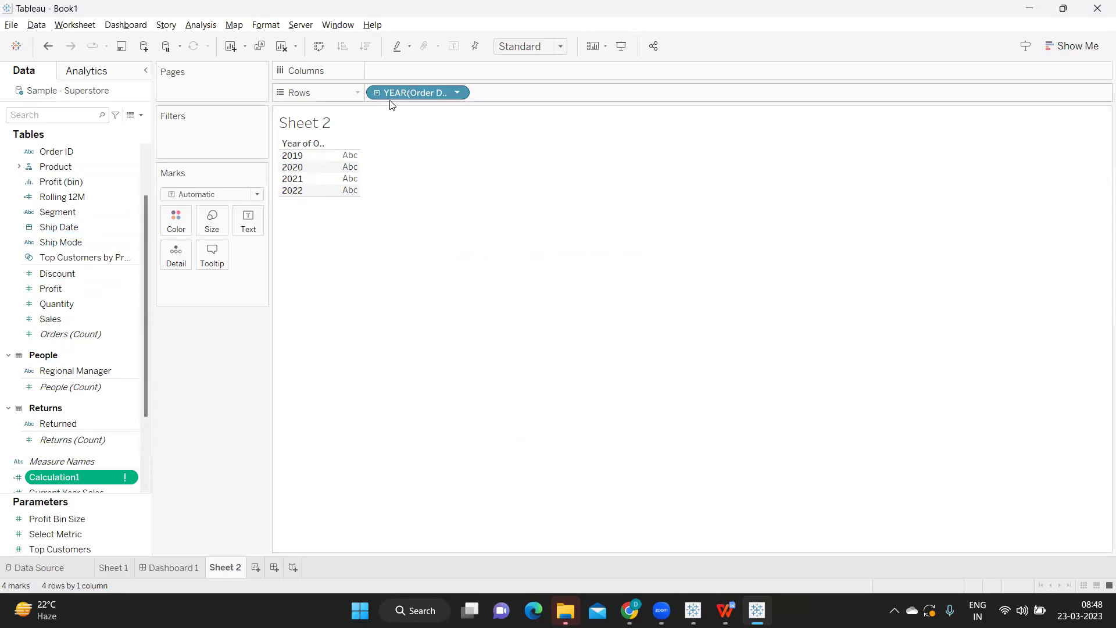
Replace Order Date on Rows with the Current Year calculated field.
left_click_drag(392, 94, 451, 223)
scroll(107, 166, "up", 2)
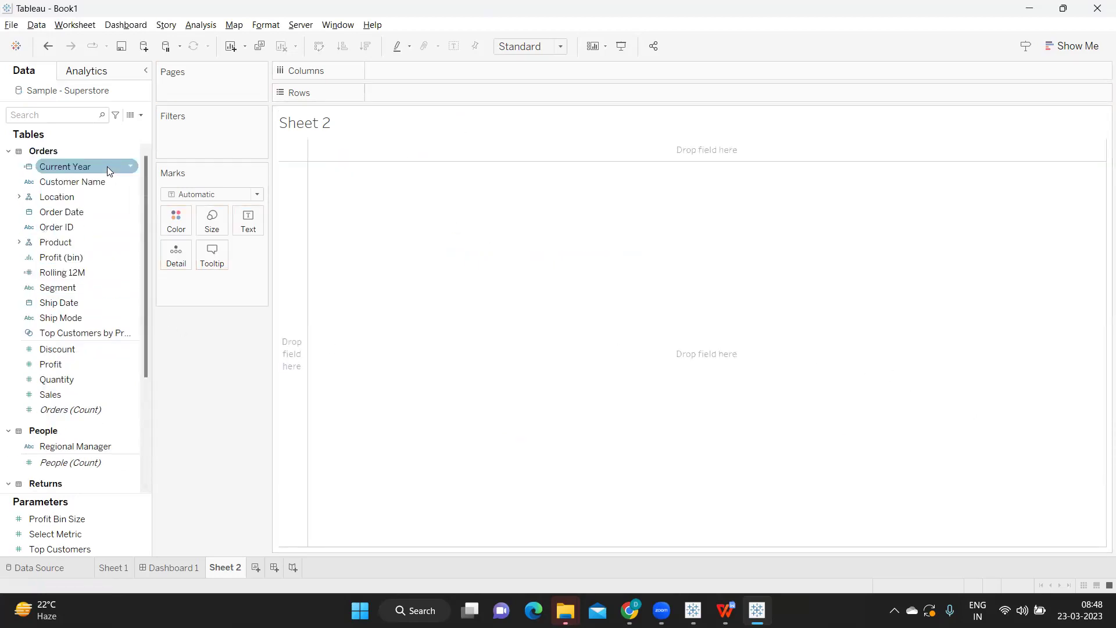
left_click_drag(58, 166, 256, 106)
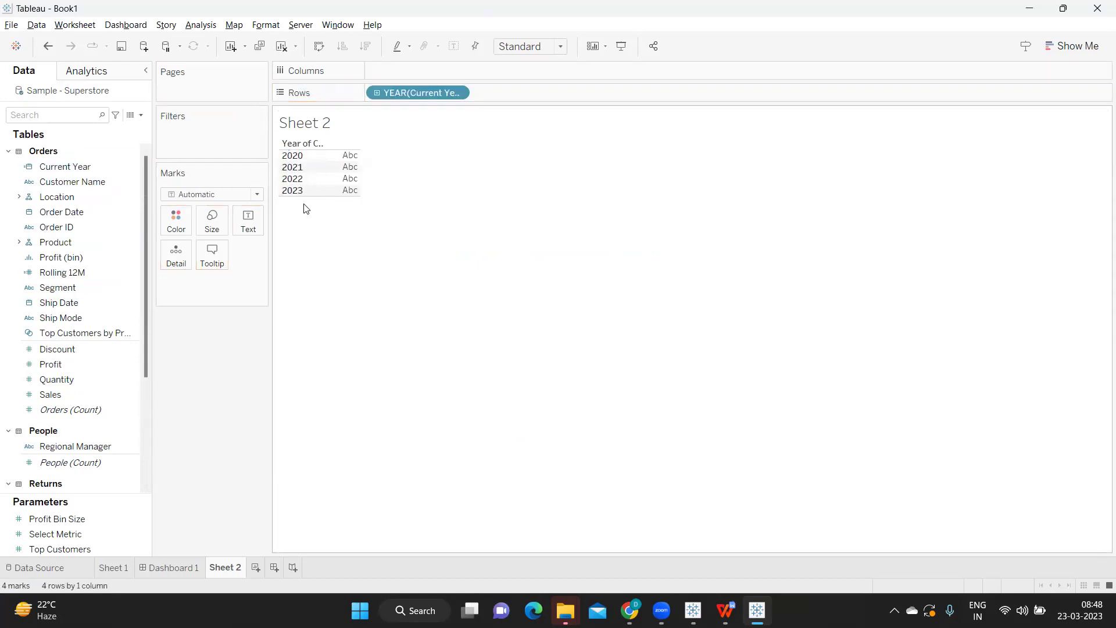
Create a calculated field named CY Sales, starting with the comment "//Today -> todays date (Year) -> Current year".
left_click(140, 115)
left_click(76, 128)
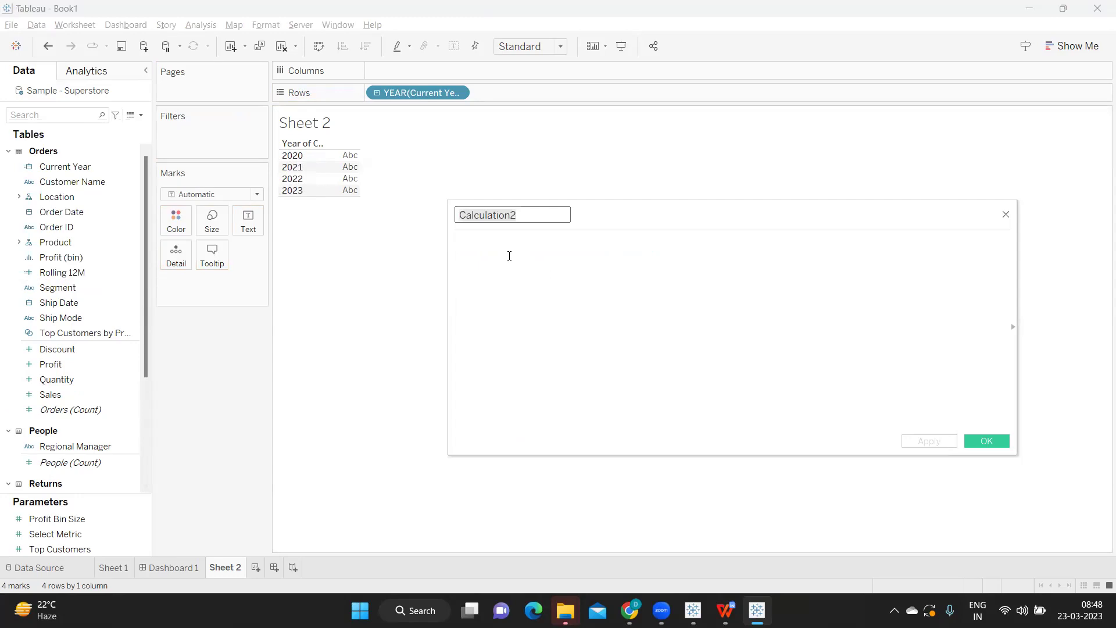
type("CY Sales")
left_click(513, 244)
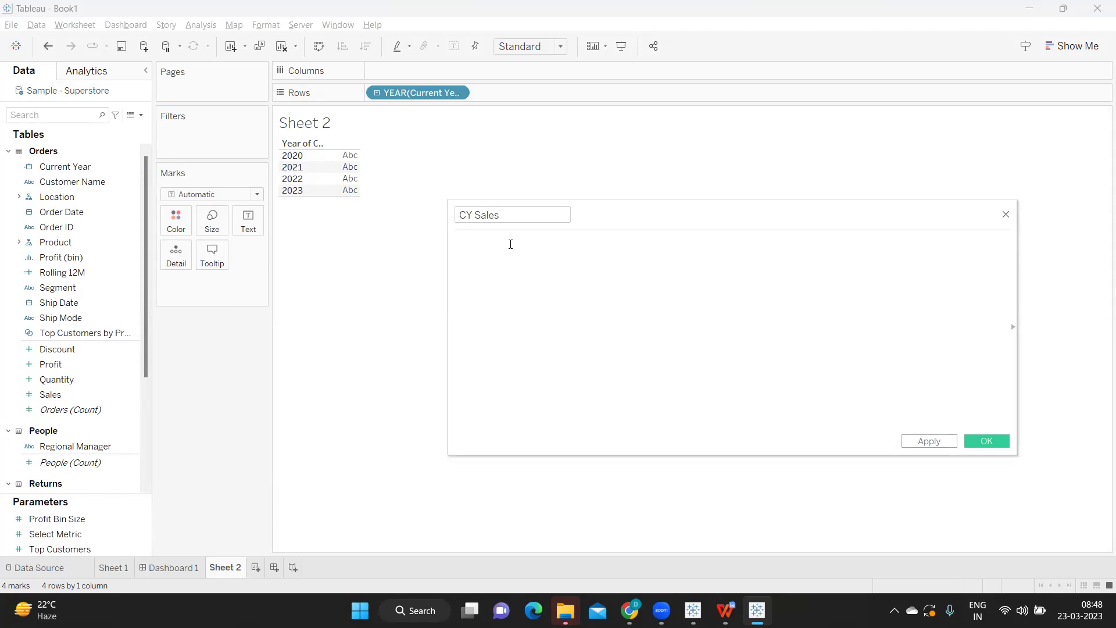
type("//Today")
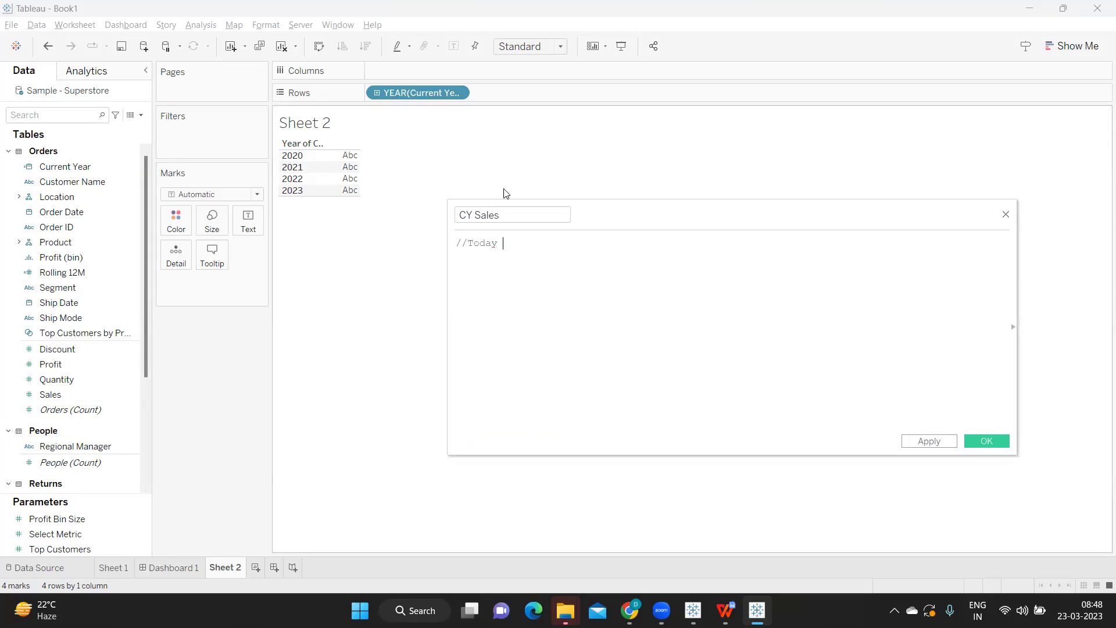
type(" -> todays date (Y")
type(") -> Current year")
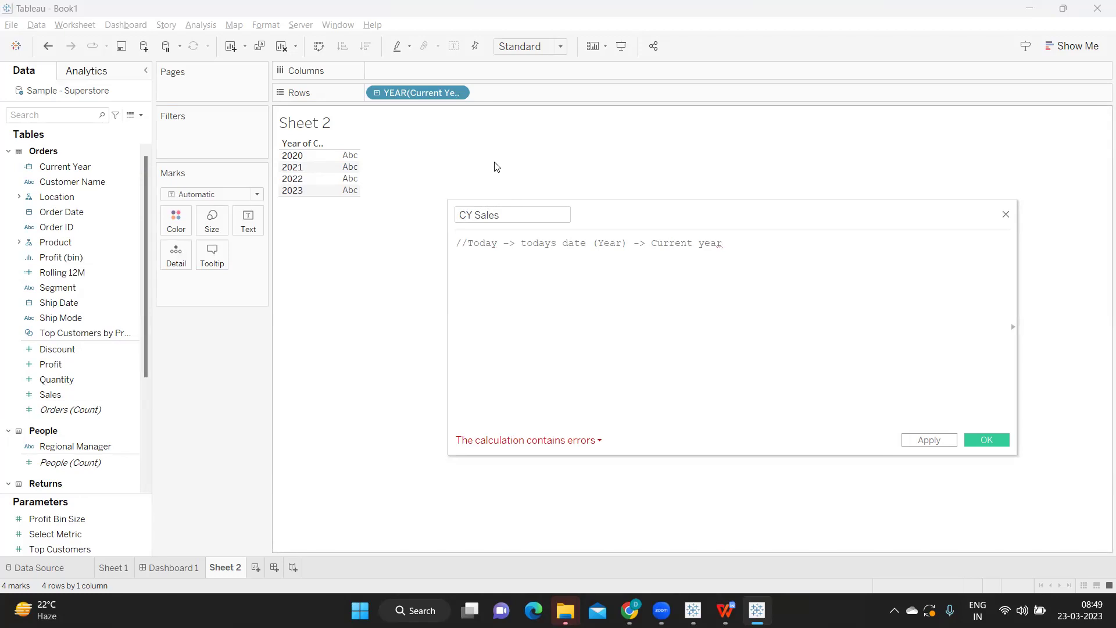
key("Return")
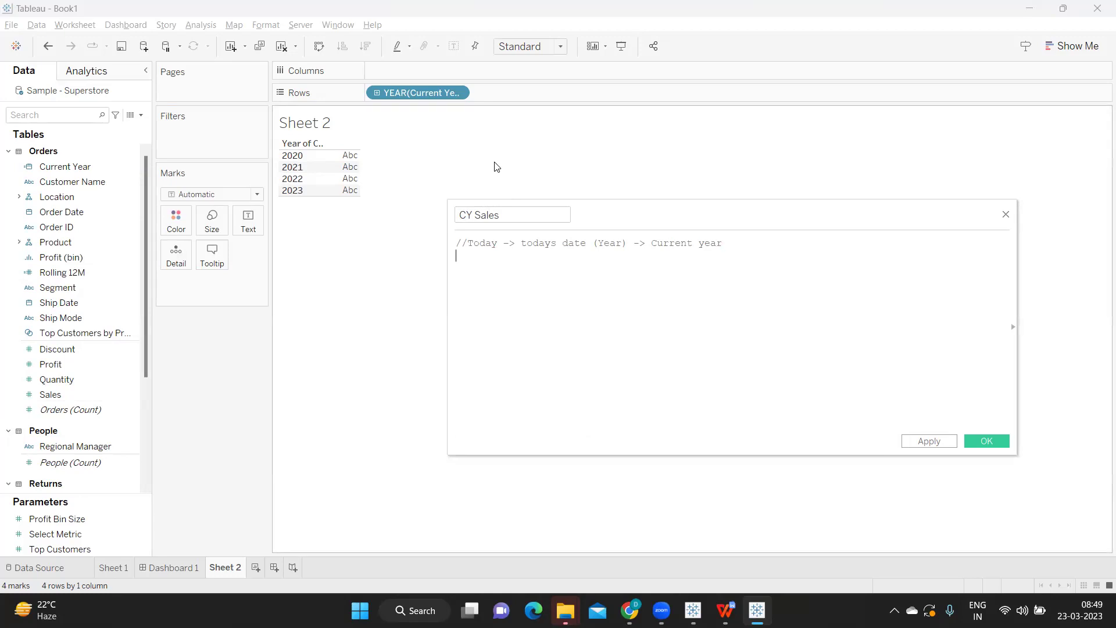
Add the expression YEAR(TODAY()) below the comment in the CY Sales calculation.
type("ye")
key("Return")
type("to")
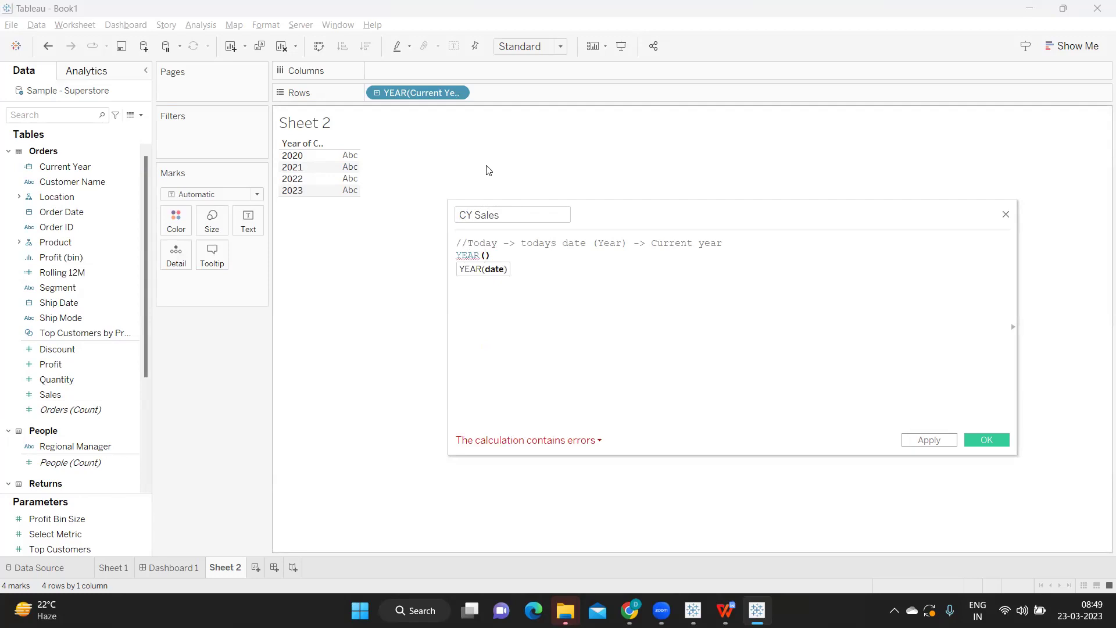
key("Return")
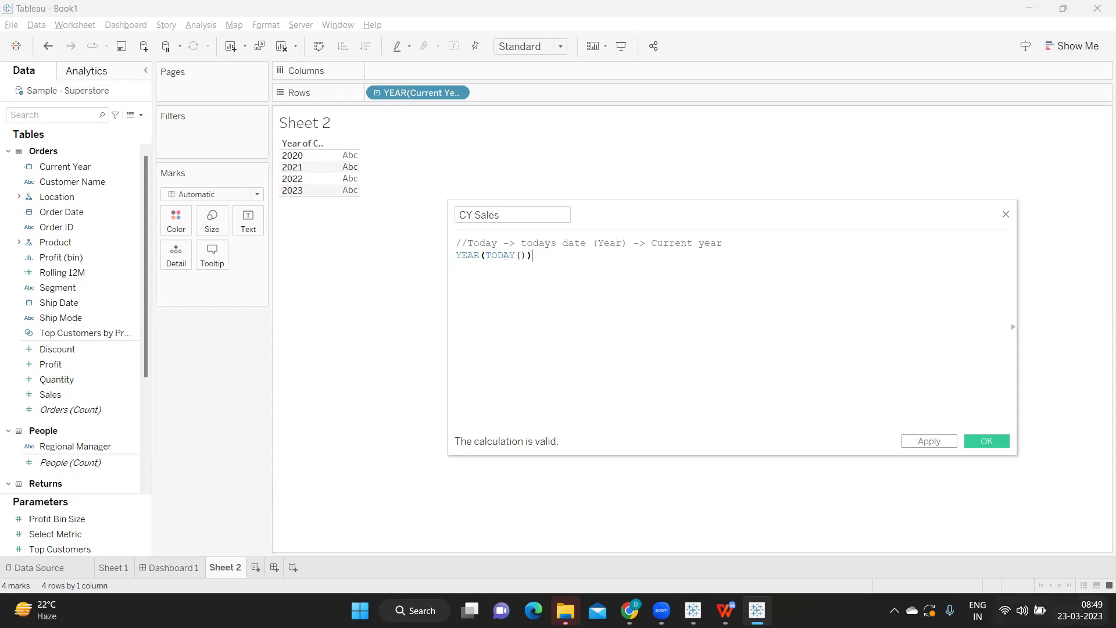
mouse_move(1080, 610)
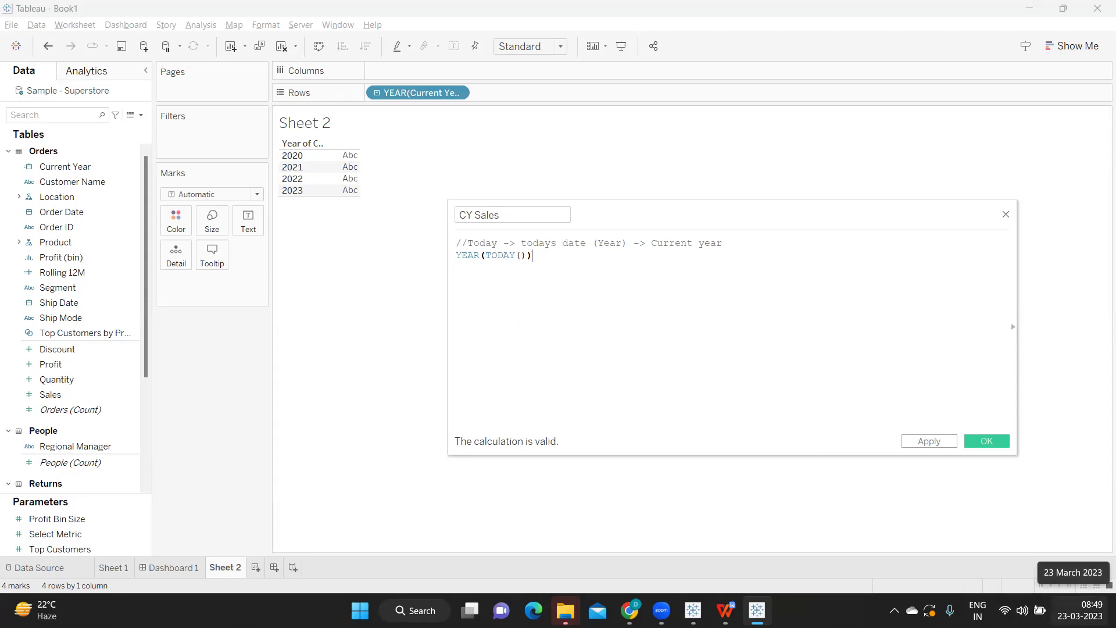
left_click_drag(457, 256, 479, 257)
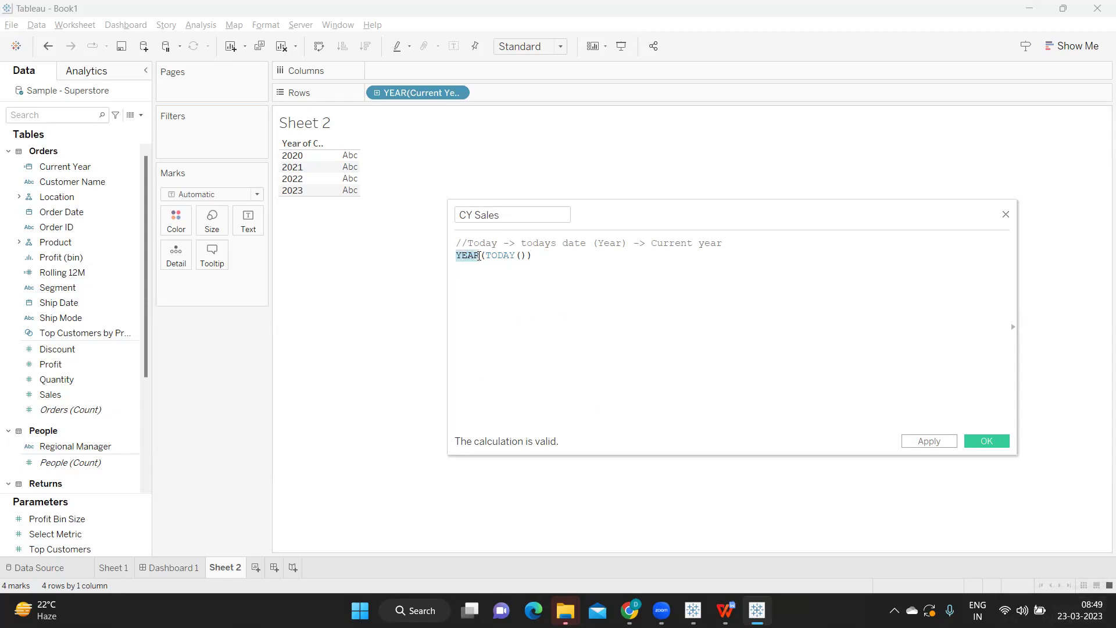
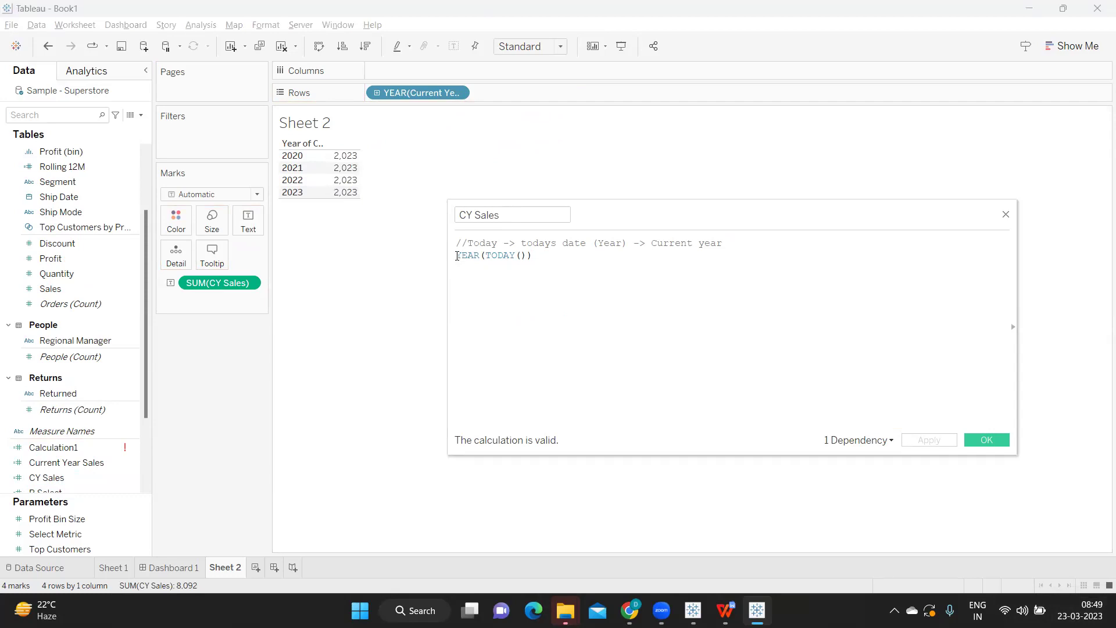
Extend the CY Sales formula to the single line IF YEAR(TODAY()) = [Current Year] THEN [Sales] END.
key("Return")
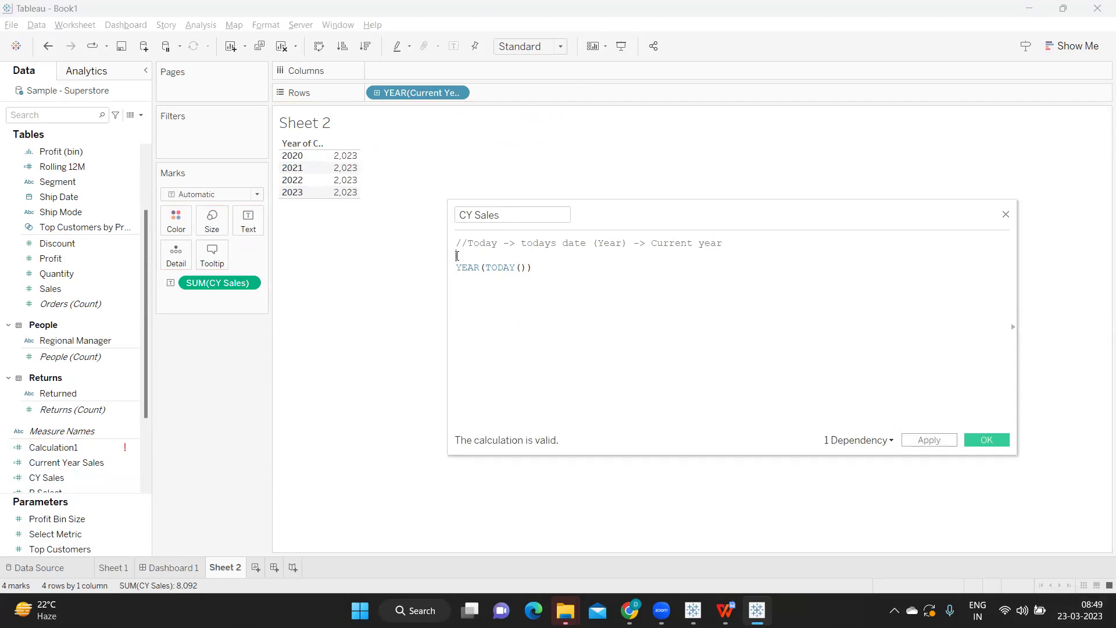
type("IF ")
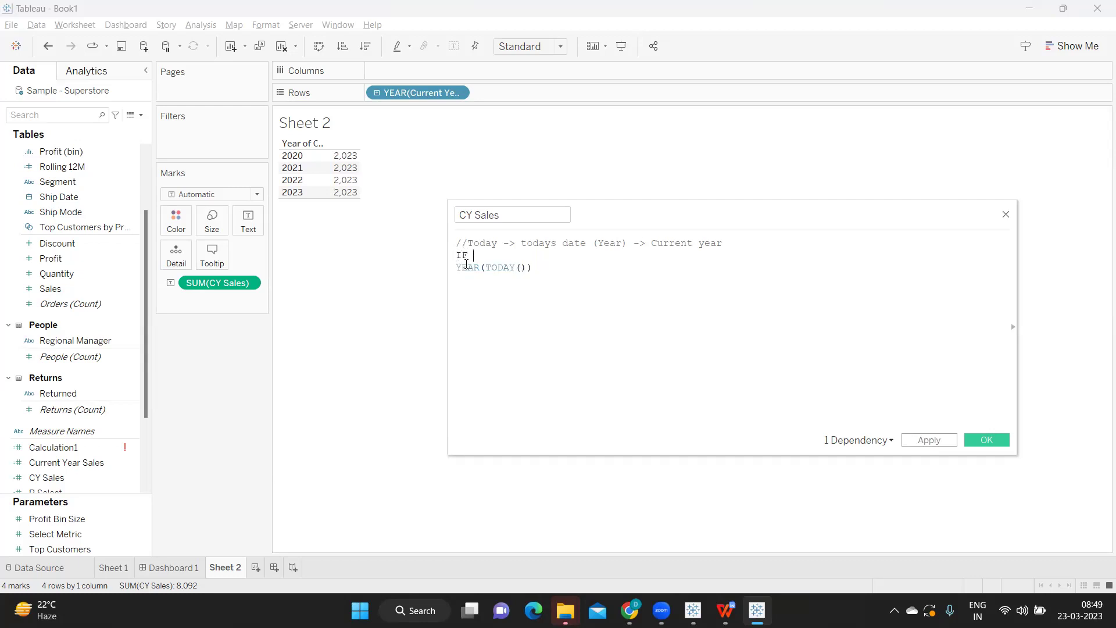
type(" = cu")
key("Return")
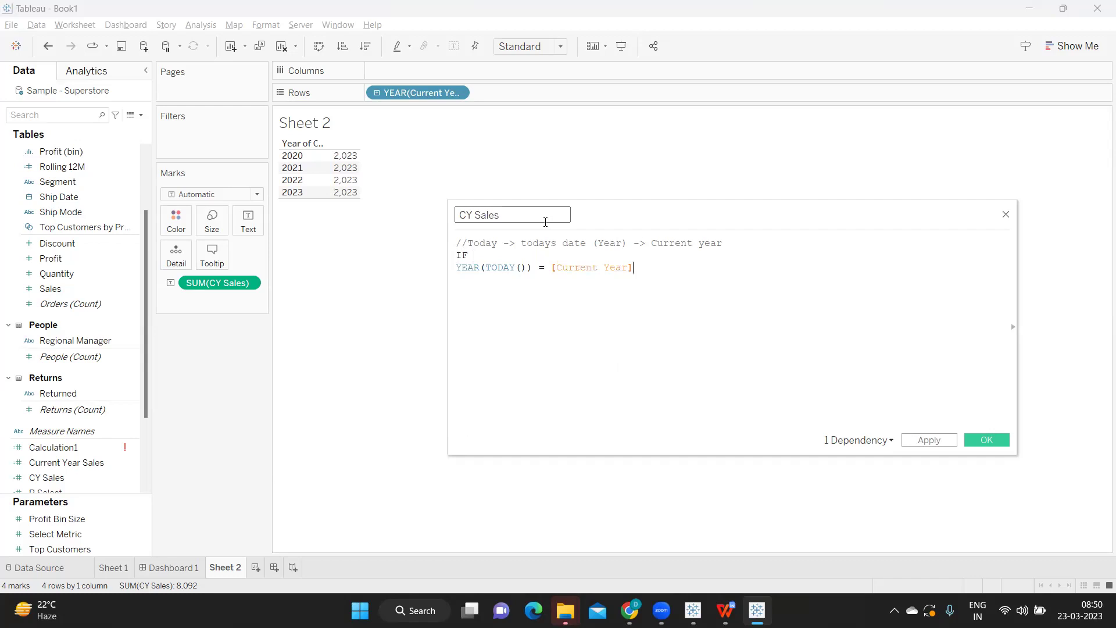
type("THEN sa")
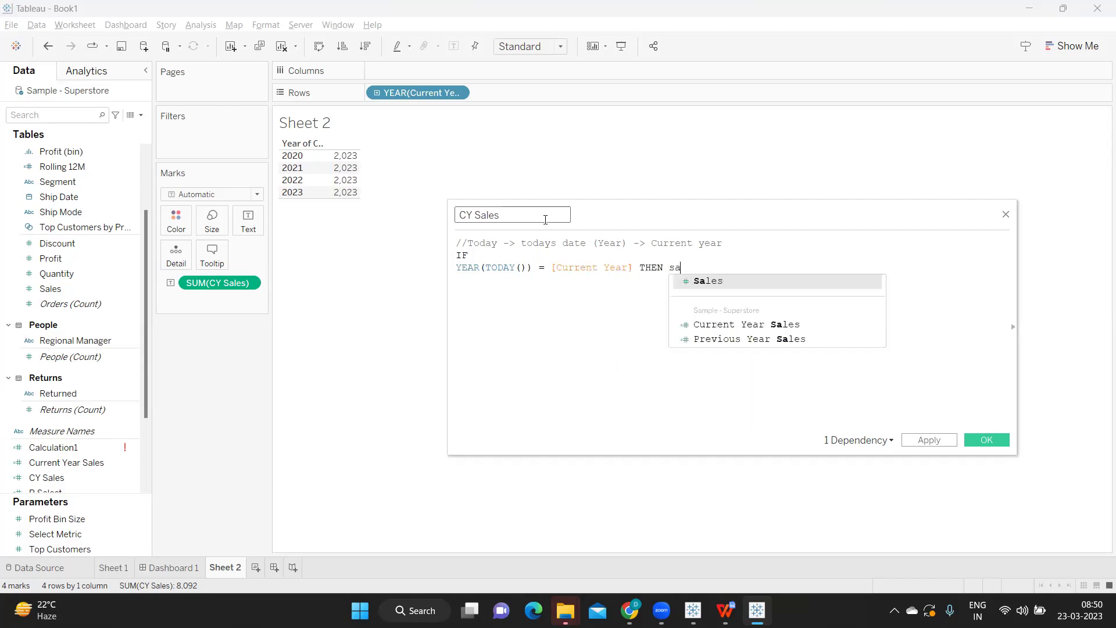
key("Return")
type("end")
key("Return")
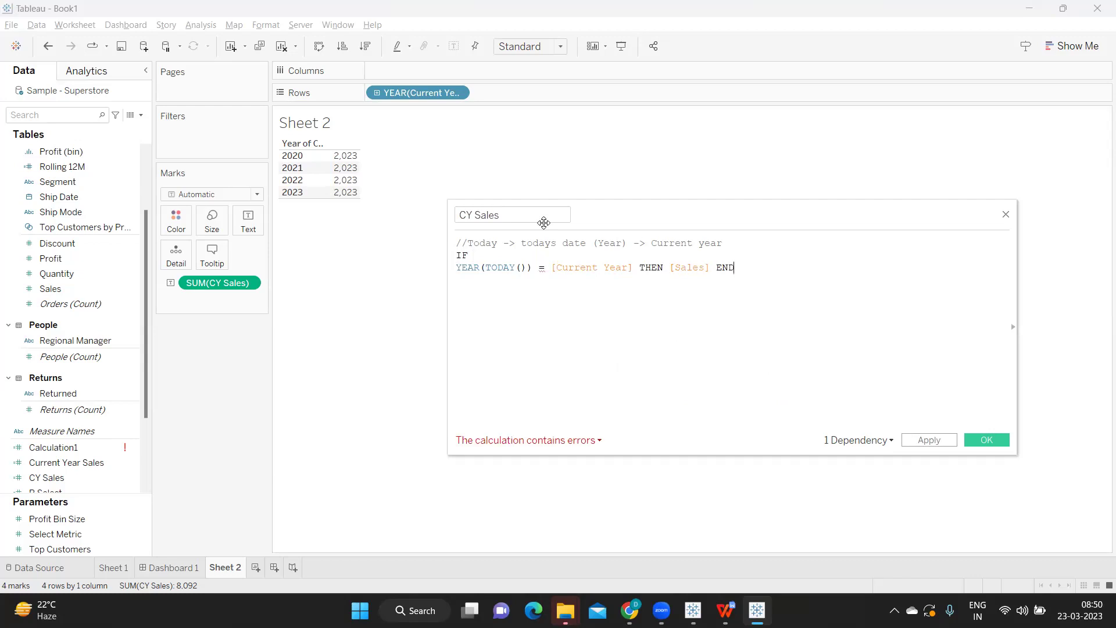
left_click(486, 254)
key("Delete")
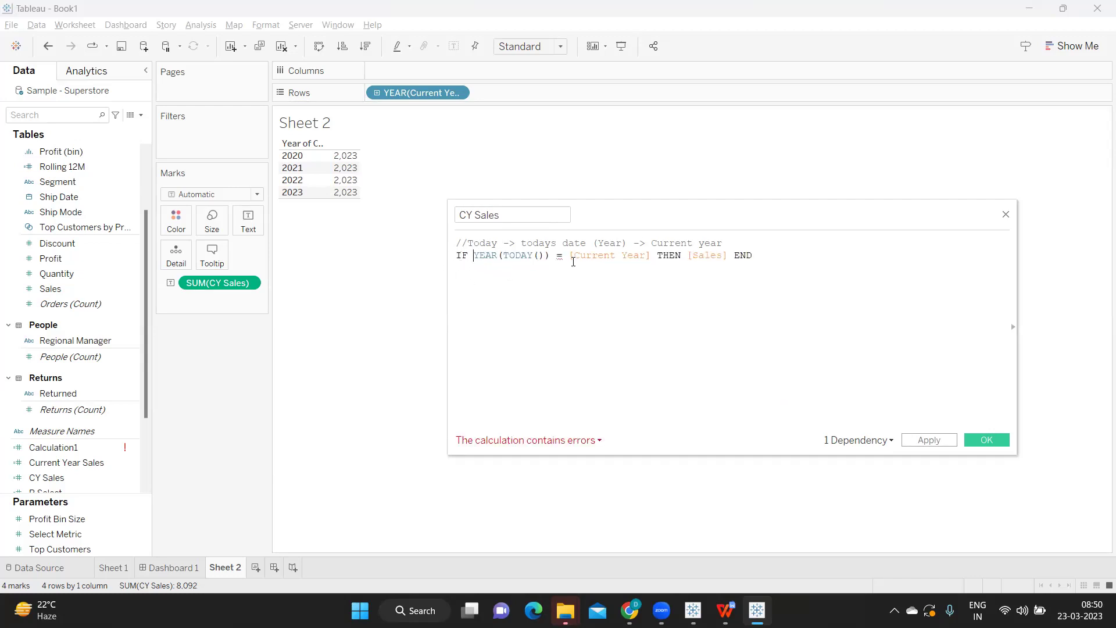
Wrap the [Current Year] field in a YEAR() function in the CY Sales formula.
left_click_drag(480, 256, 485, 255)
left_click(573, 255)
type("year")
key("Return")
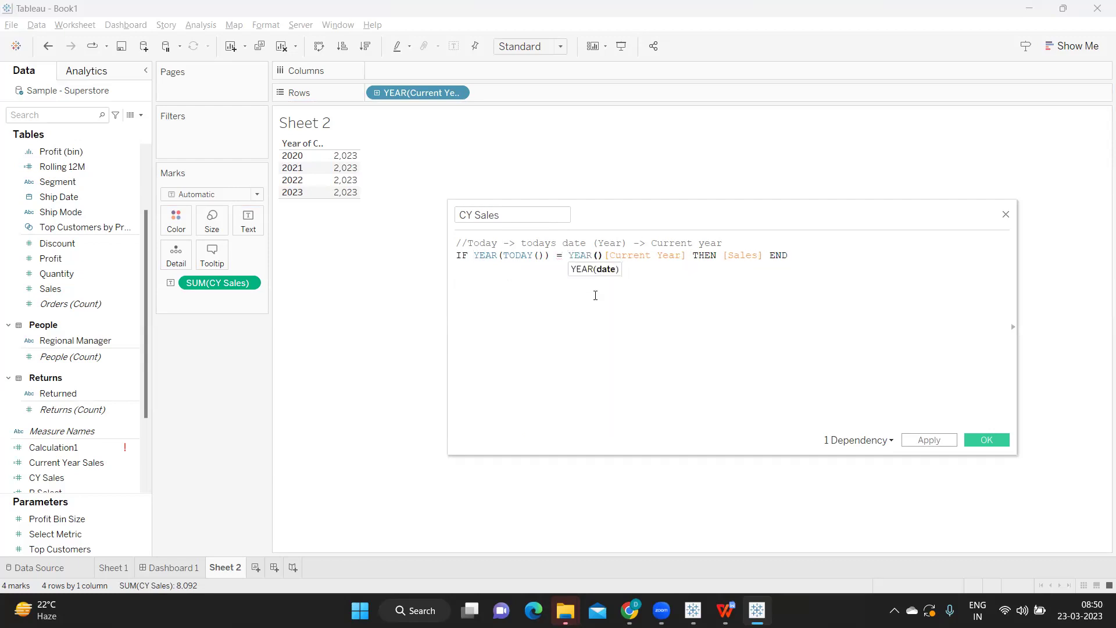
key("Delete")
type(")")
Enclose the IF expression of CY Sales in SUM( ), with the brackets on separate lines, and apply the calculation.
left_click(457, 256)
key("Return")
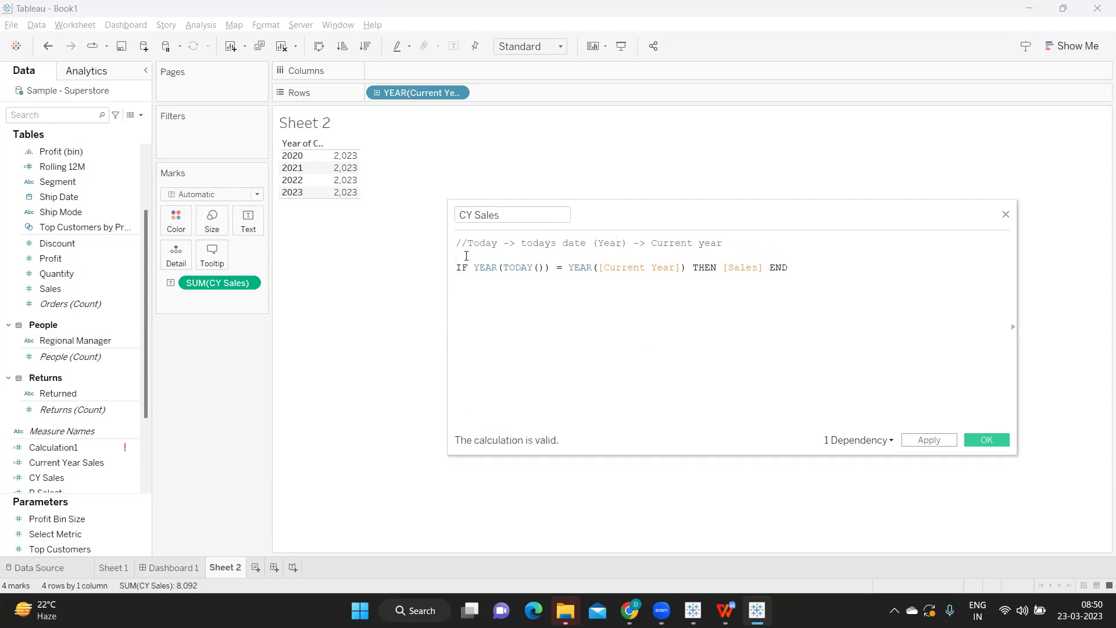
type("SUM(")
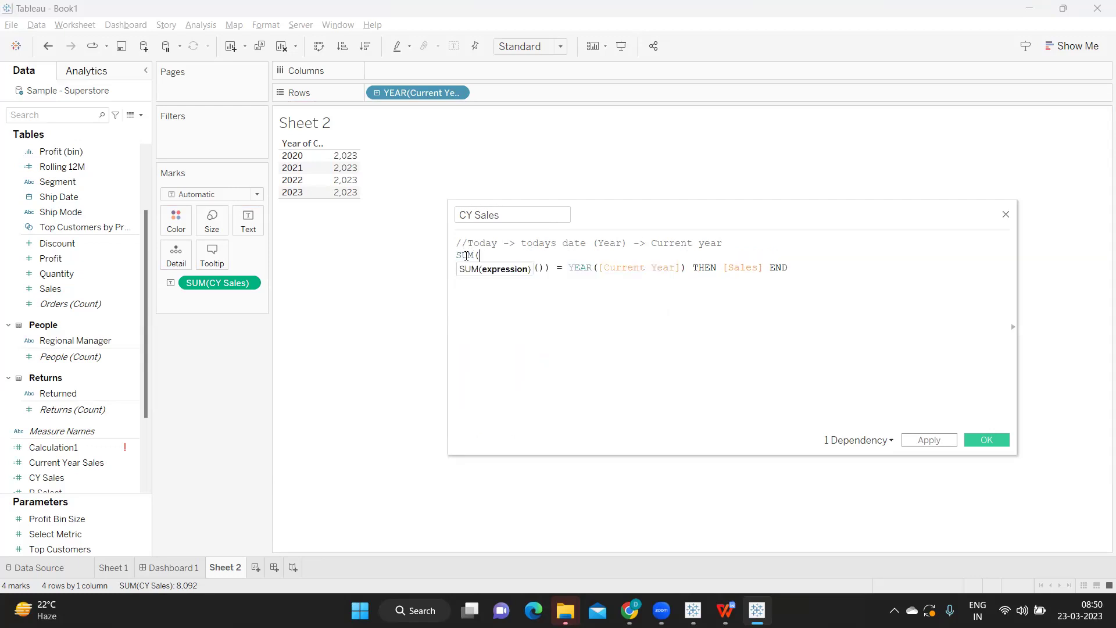
left_click(818, 273)
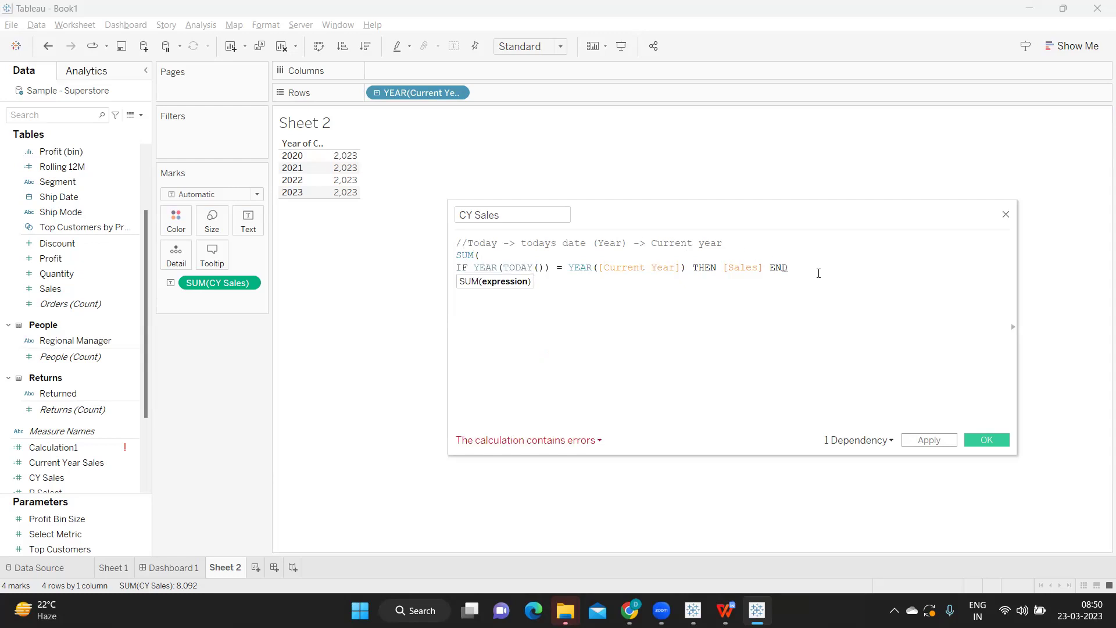
key("Return")
type(")")
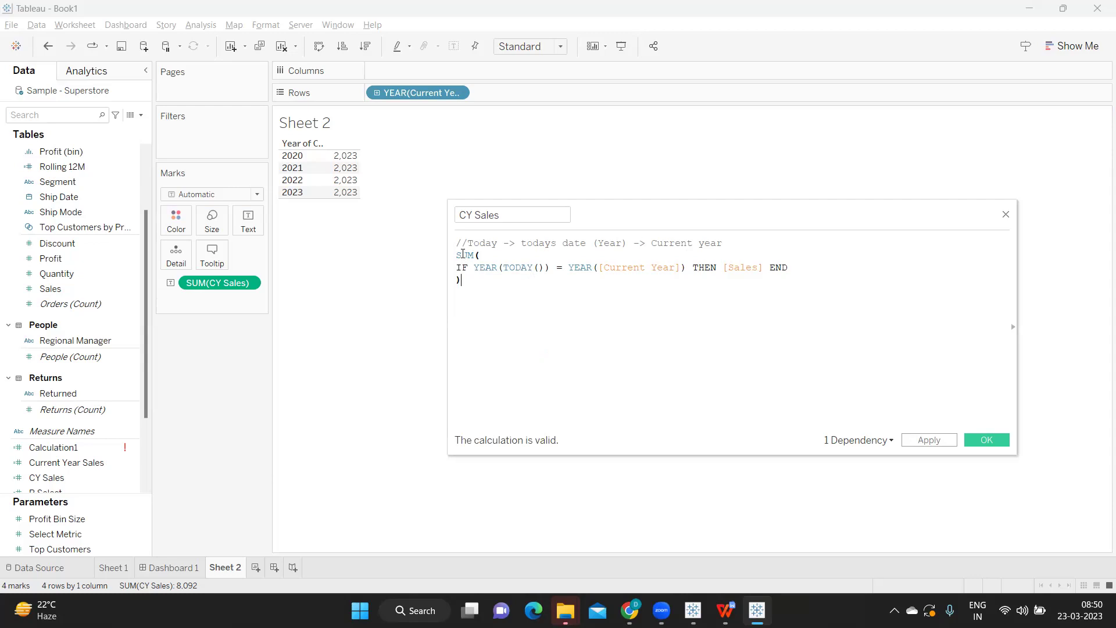
left_click_drag(456, 254, 484, 291)
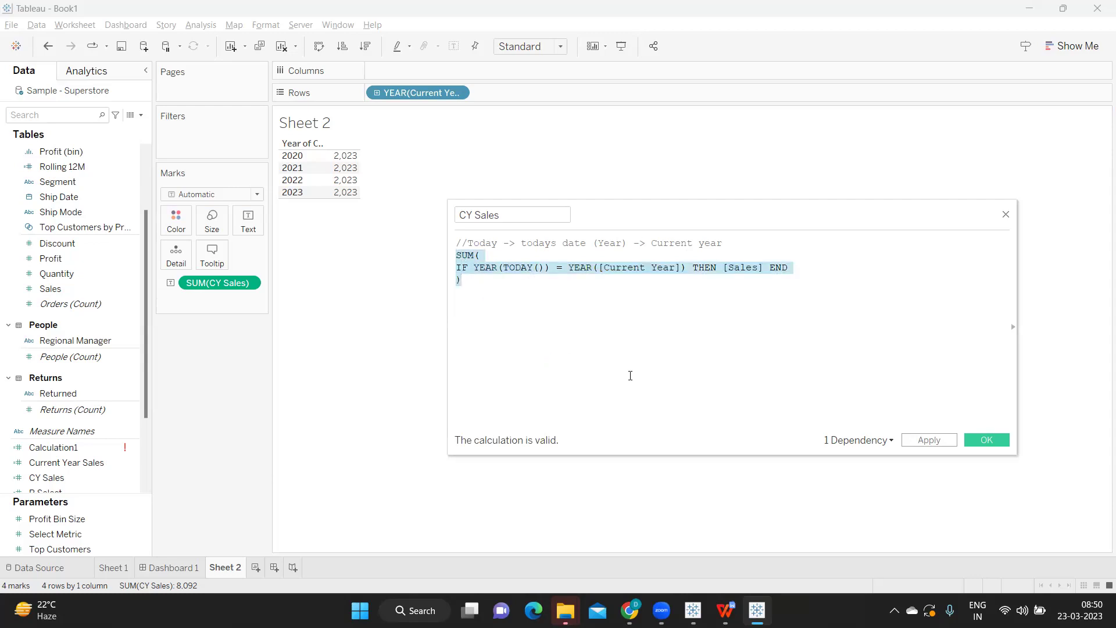
left_click(940, 444)
Replace the outdated CY Sales text mark with the updated CY Sales field and close the calculation editor.
left_click_drag(217, 283, 199, 416)
left_click(42, 480)
left_click_drag(42, 480, 250, 227)
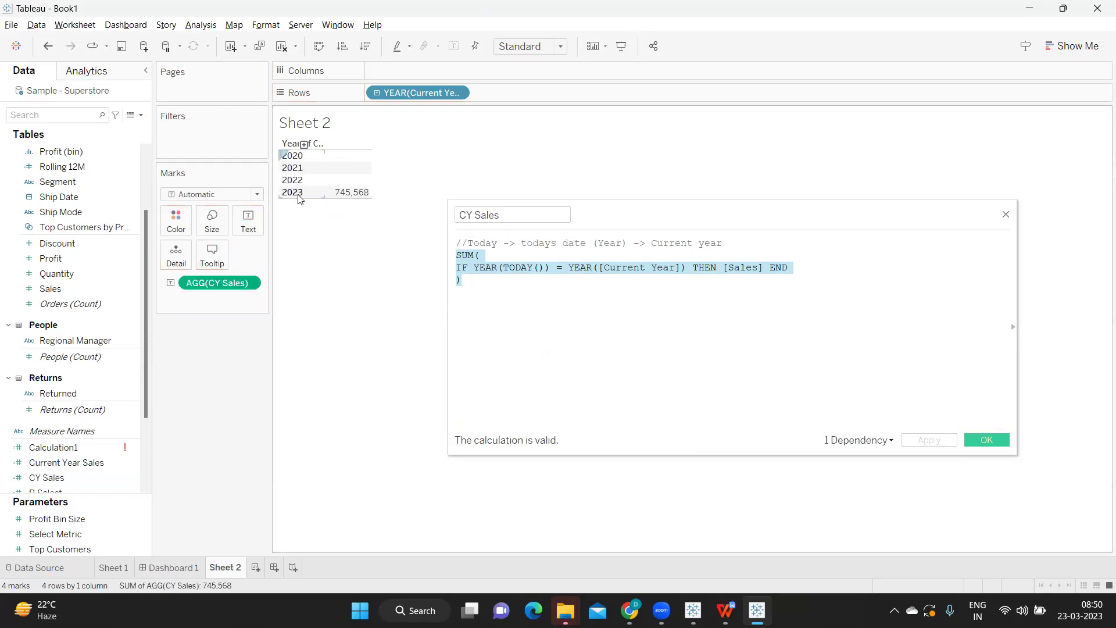
mouse_move(312, 202)
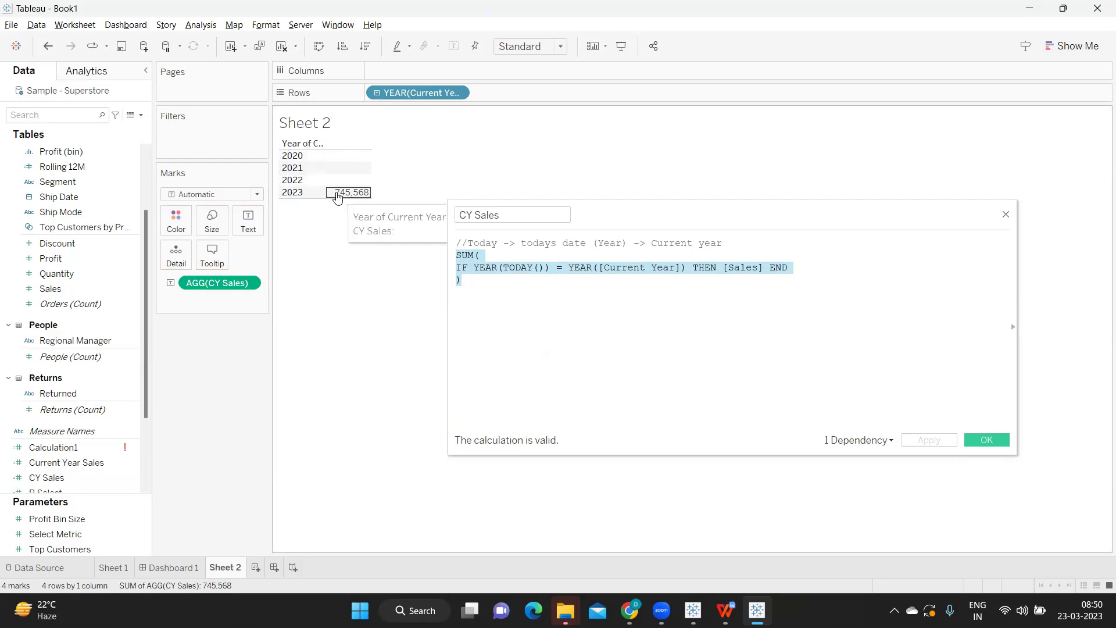
left_click(986, 440)
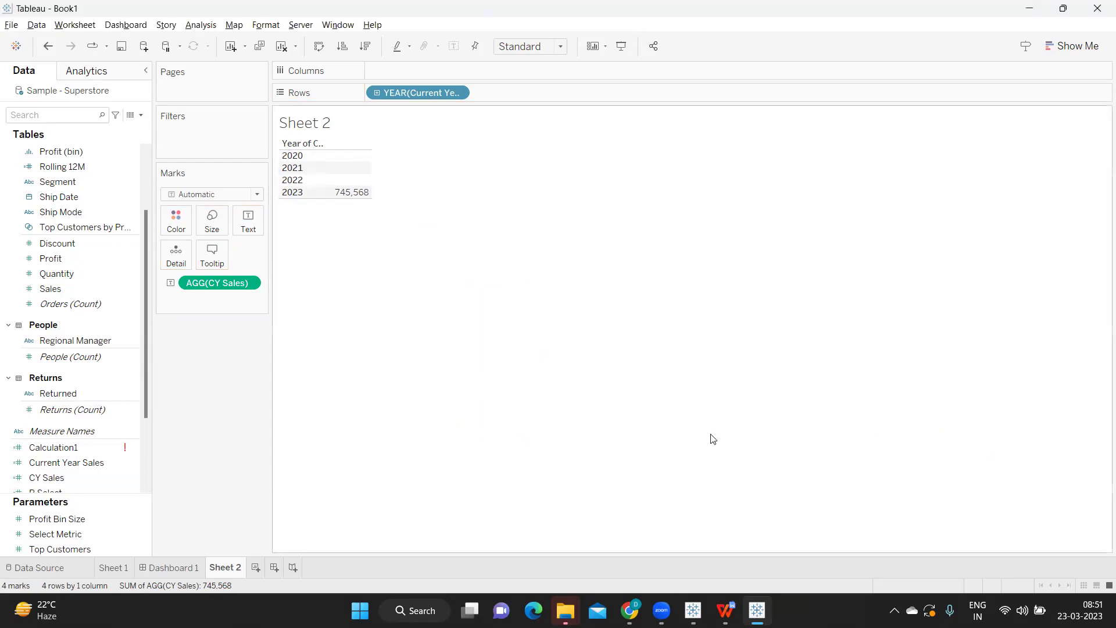
Duplicate the CY Sales calculated field, open the copy for editing and rename it PY Sales.
left_click(133, 476)
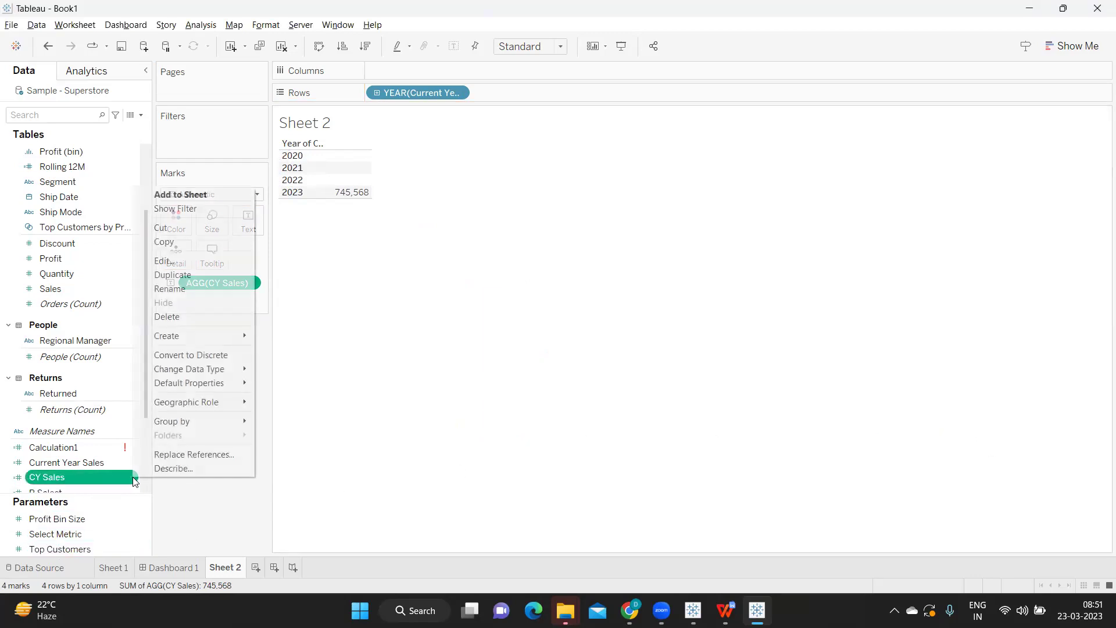
left_click(171, 277)
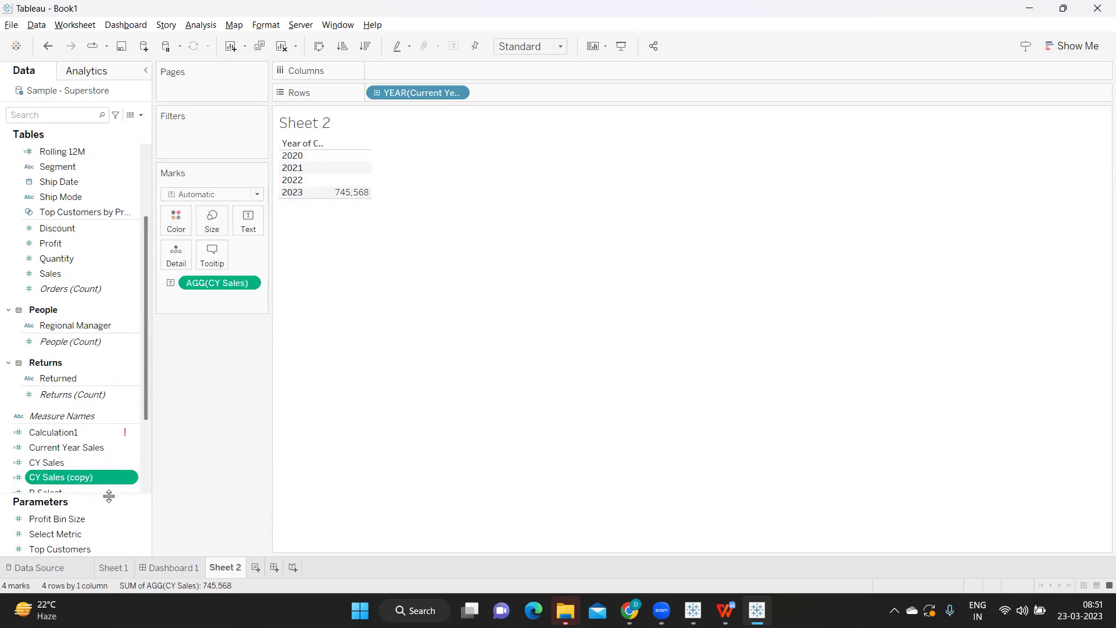
left_click(134, 477)
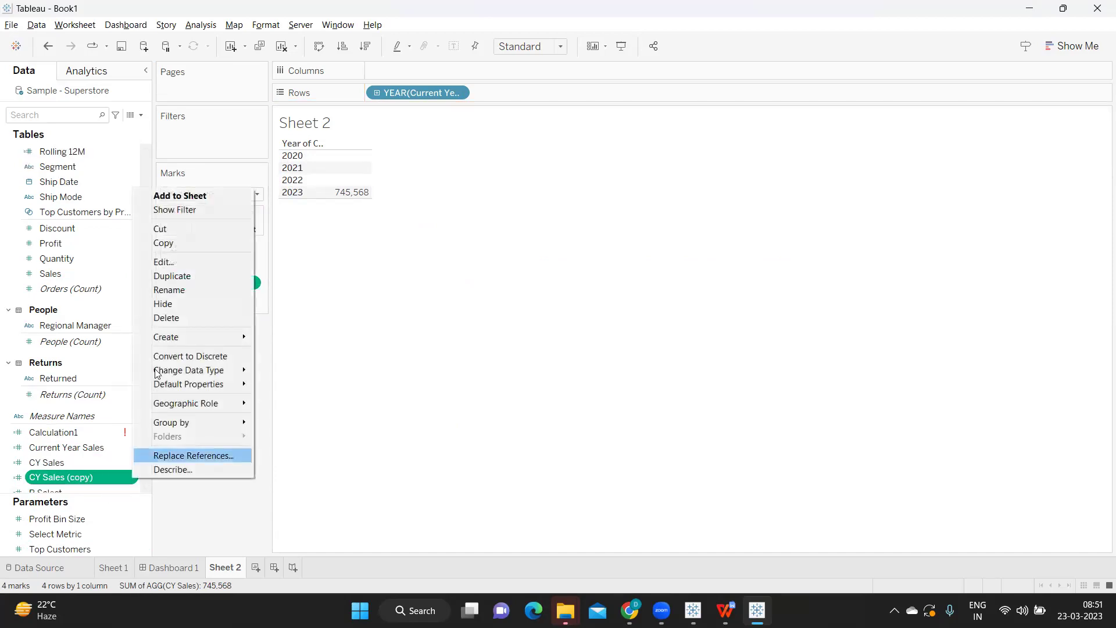
left_click(164, 262)
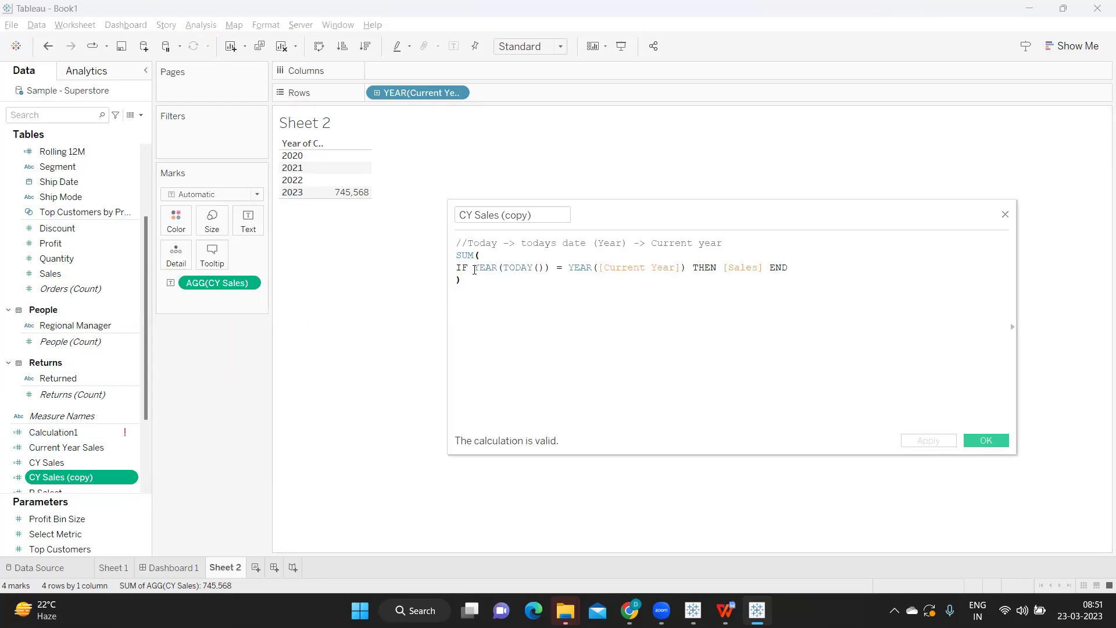
left_click_drag(474, 269, 551, 267)
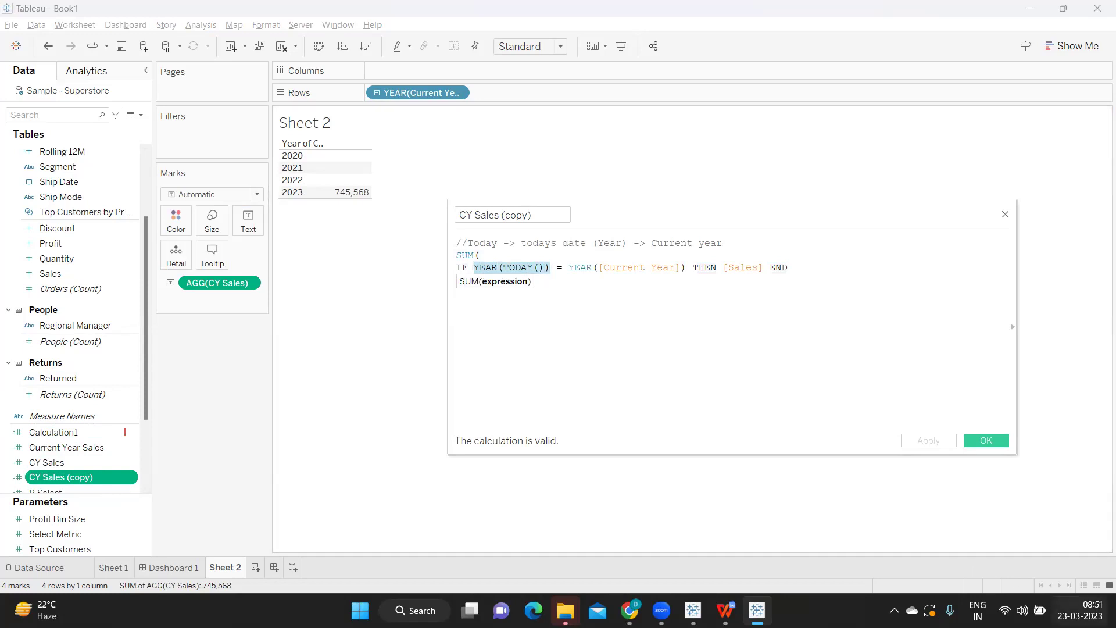
mouse_move(1079, 611)
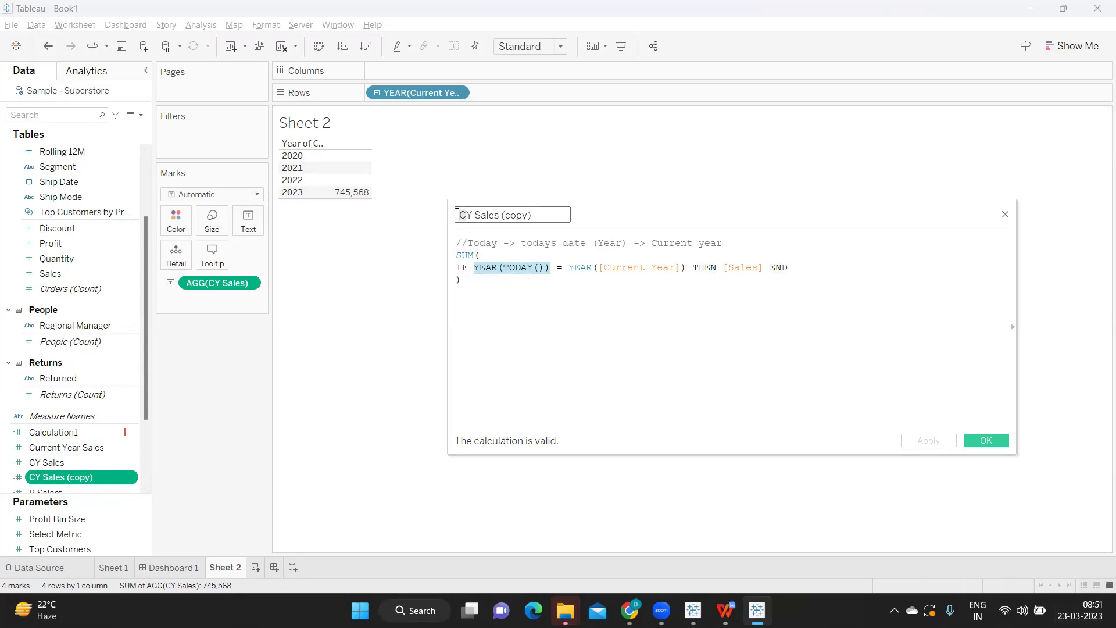
key("Delete")
type("P")
key("BackSpace")
type("P")
left_click_drag(499, 215, 545, 215)
key("BackSpace")
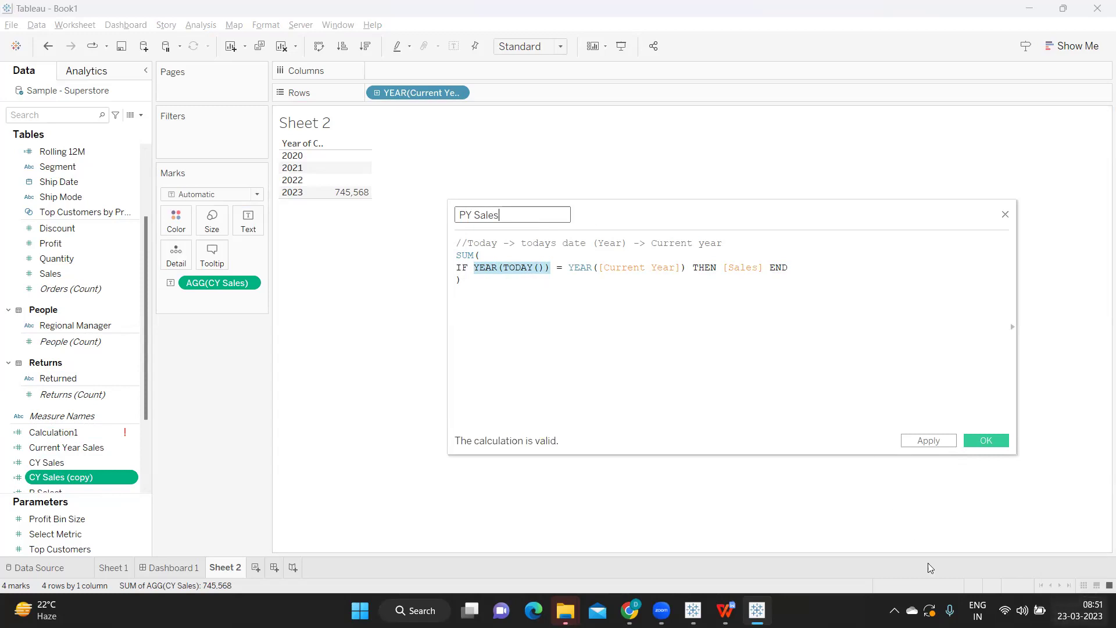
Change the year condition in PY Sales to YEAR(TODAY())-1 = YEAR([Current Year]) and save the calculation.
left_click(546, 268)
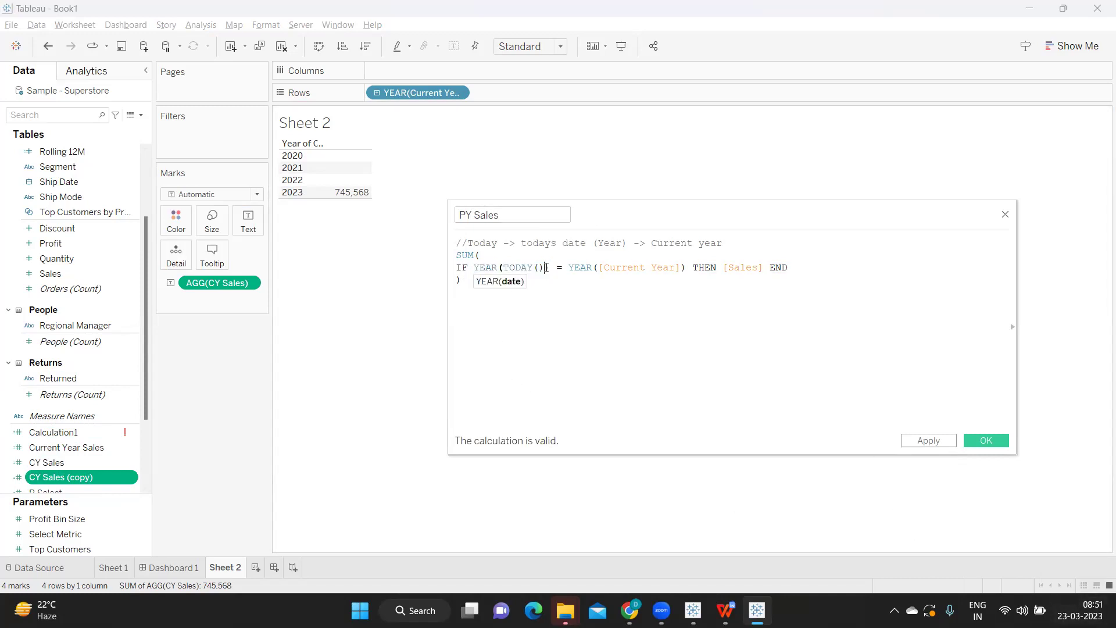
left_click(549, 268)
type("-1")
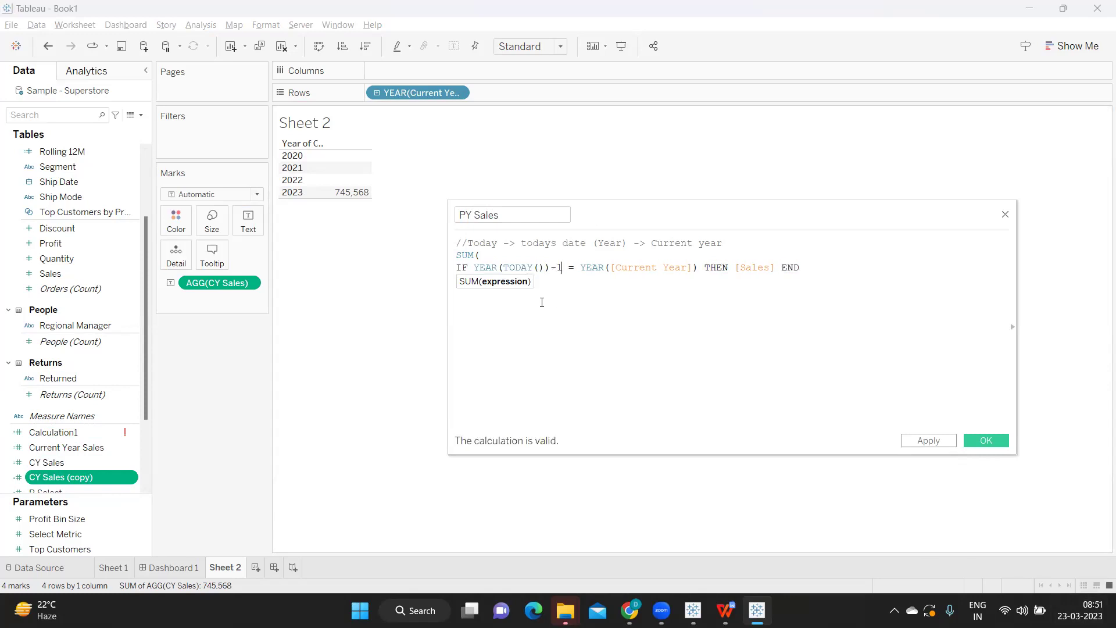
left_click_drag(474, 268, 563, 267)
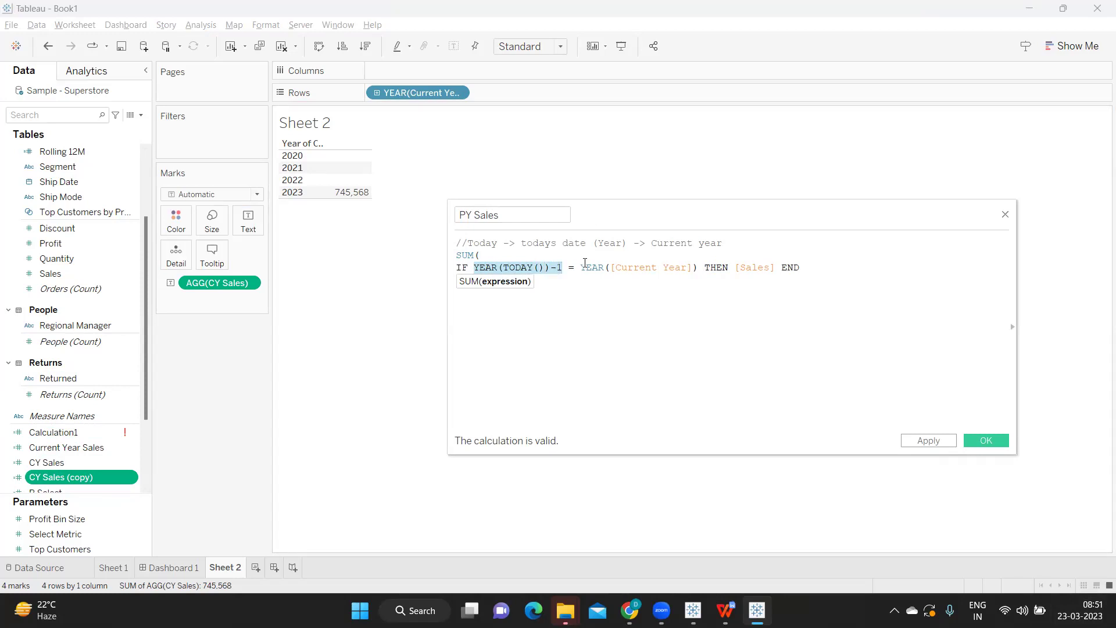
left_click_drag(580, 267, 793, 268)
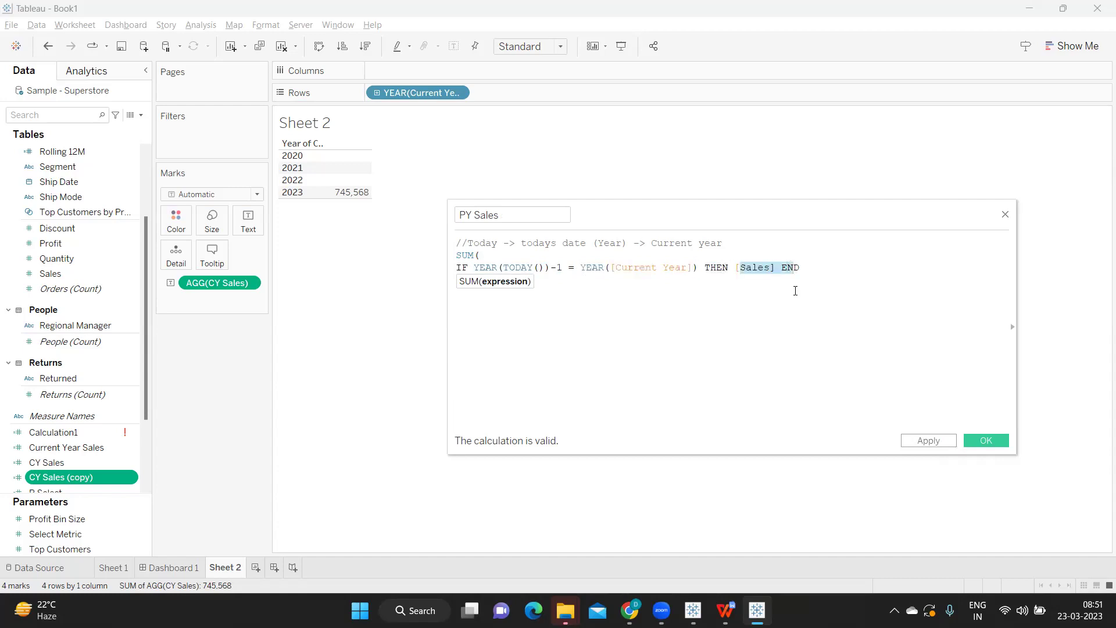
left_click(943, 443)
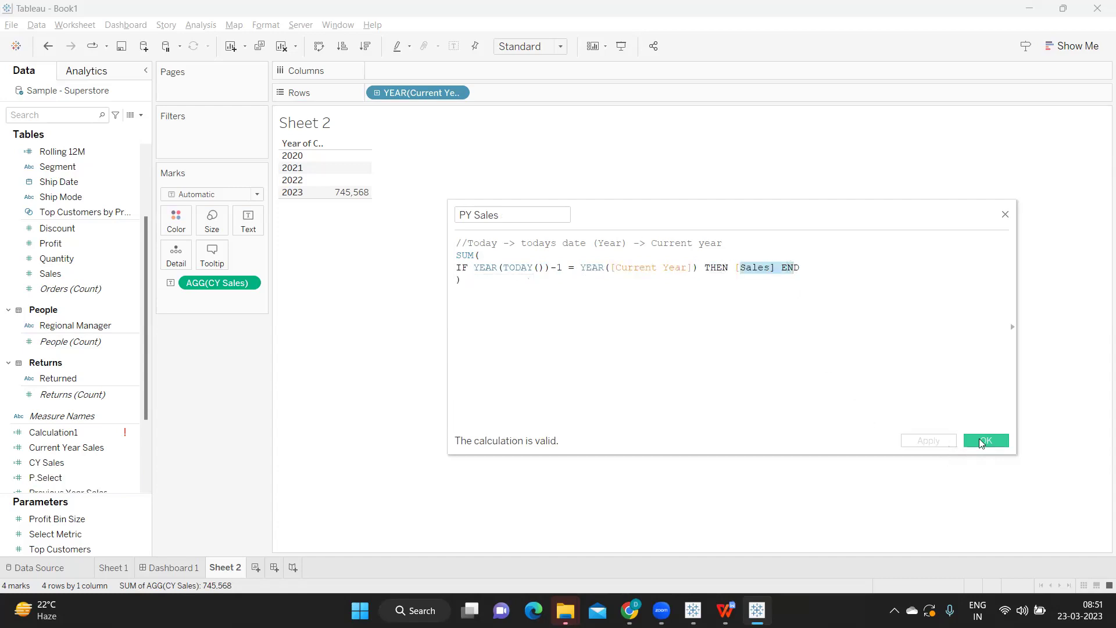
left_click(980, 442)
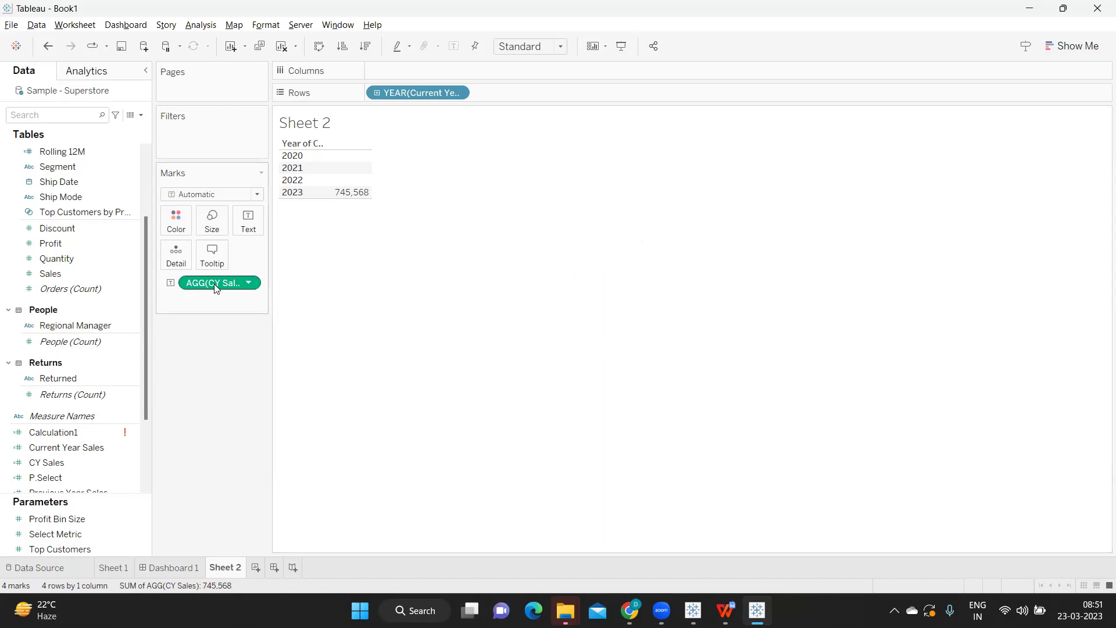
Replace CY Sales with PY Sales as the text mark and check its value in the yearly table.
left_click_drag(215, 282, 219, 378)
left_click(100, 447)
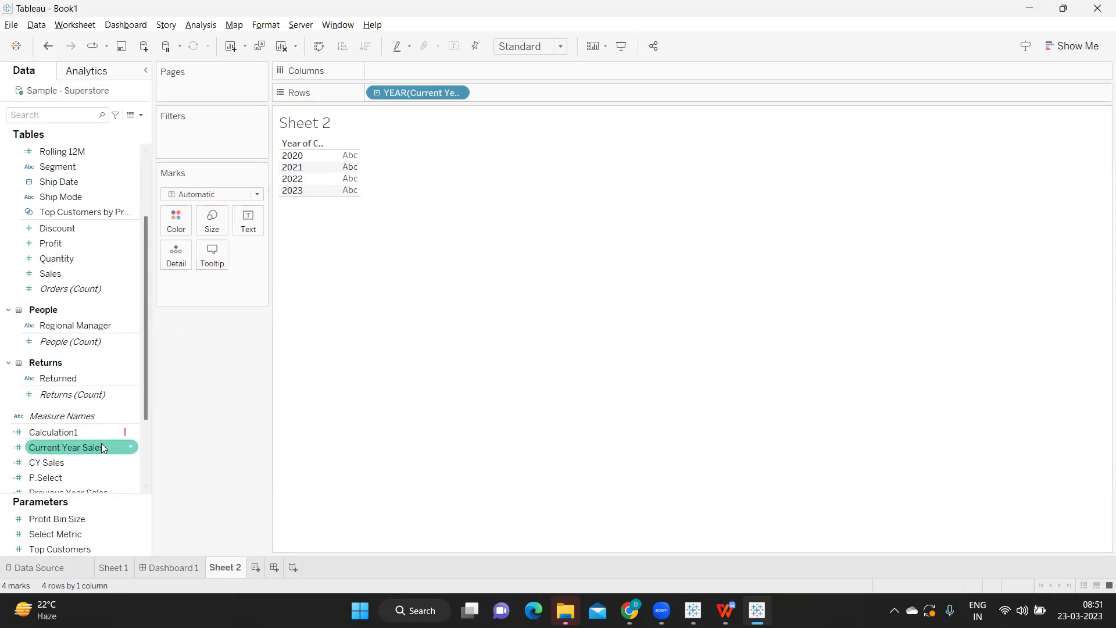
scroll(88, 372, "down", 2)
left_click(51, 446)
left_click_drag(51, 449, 248, 224)
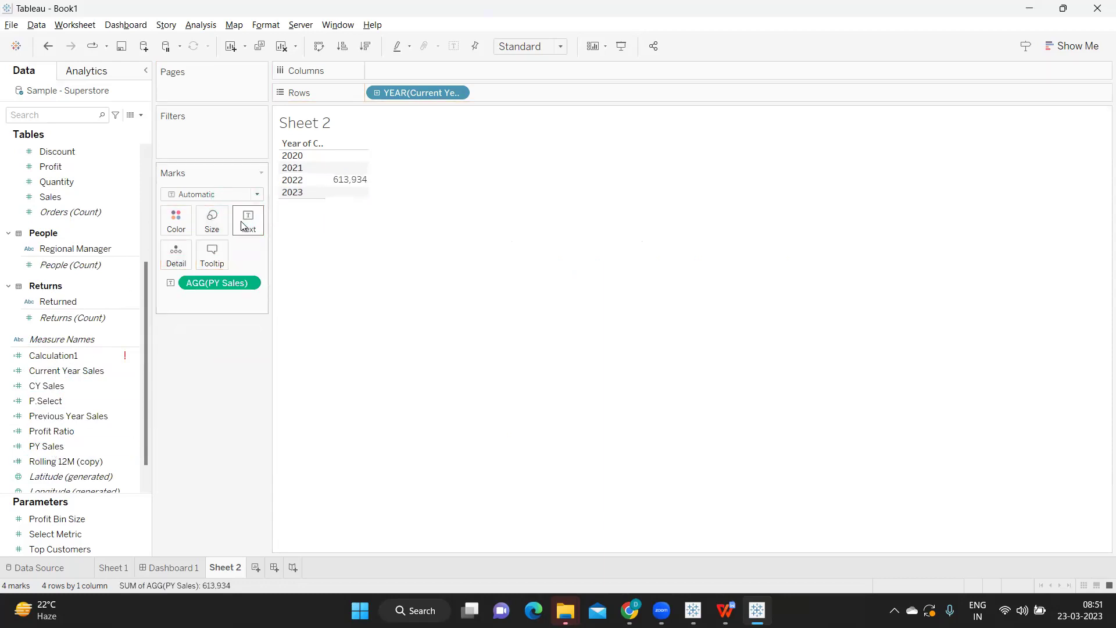
mouse_move(339, 185)
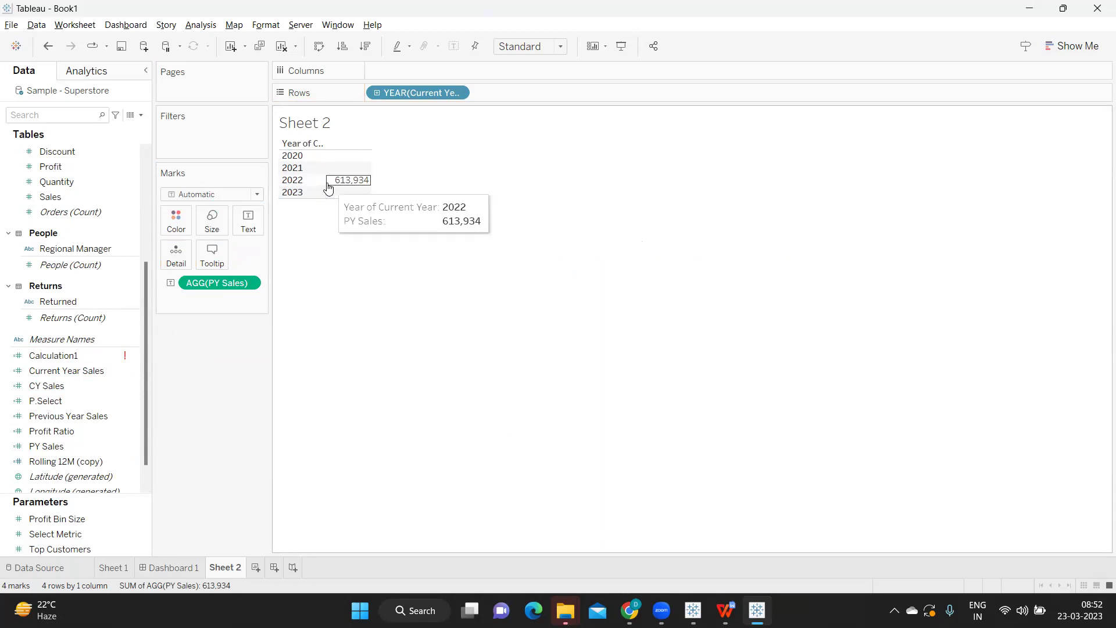
Remove the PY Sales text mark and add Current Year at the Month level after the year on Rows.
left_click_drag(218, 283, 193, 370)
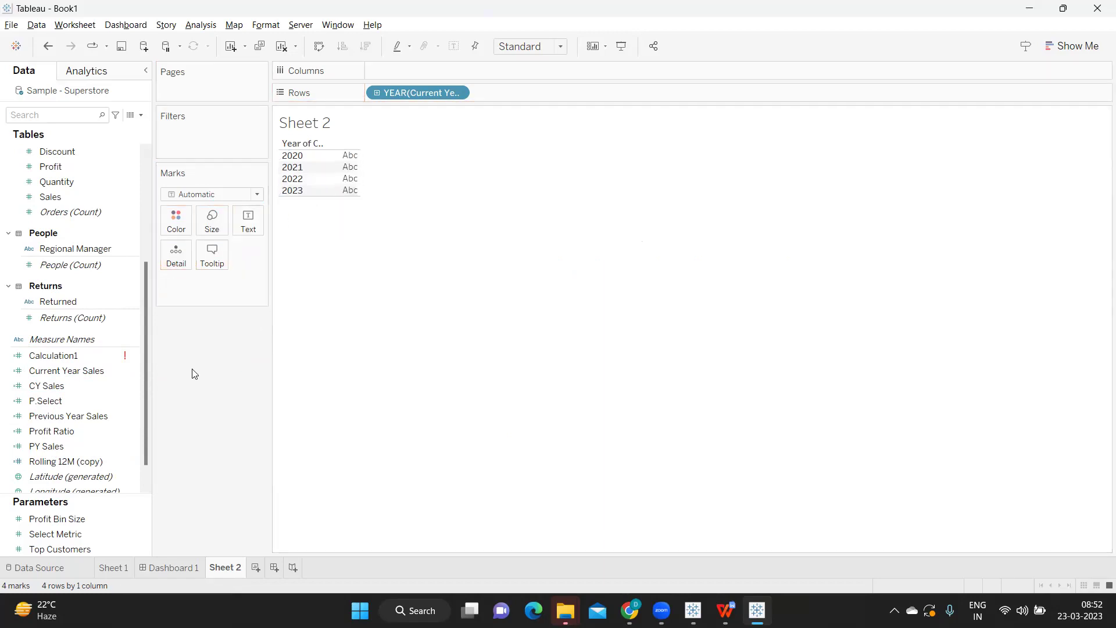
scroll(132, 307, "up", 5)
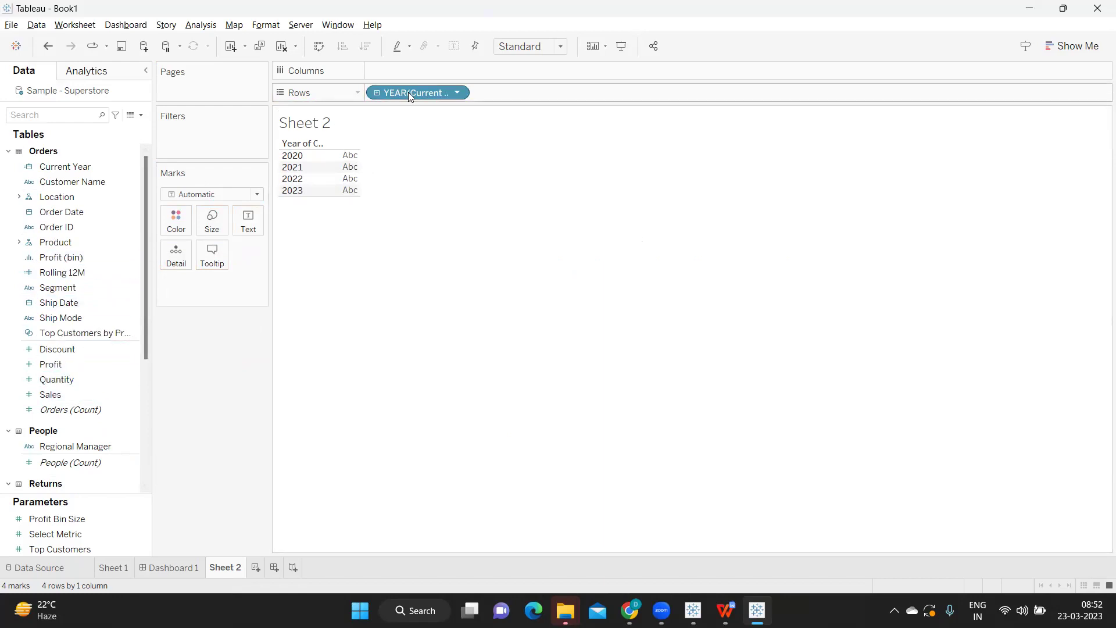
left_click_drag(73, 166, 505, 91)
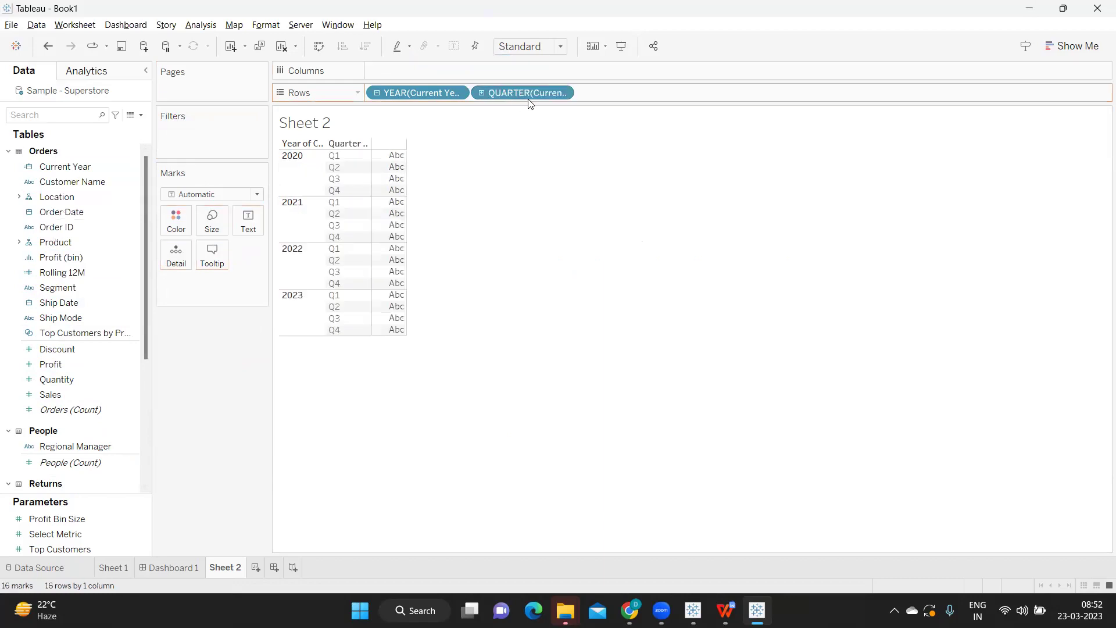
left_click(561, 92)
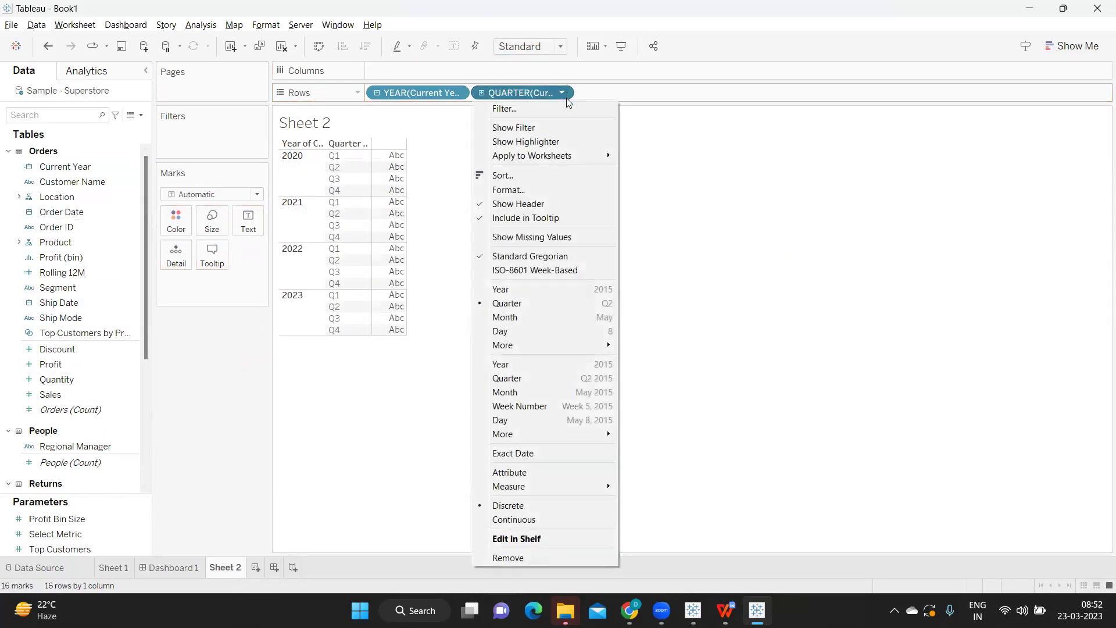
left_click(541, 317)
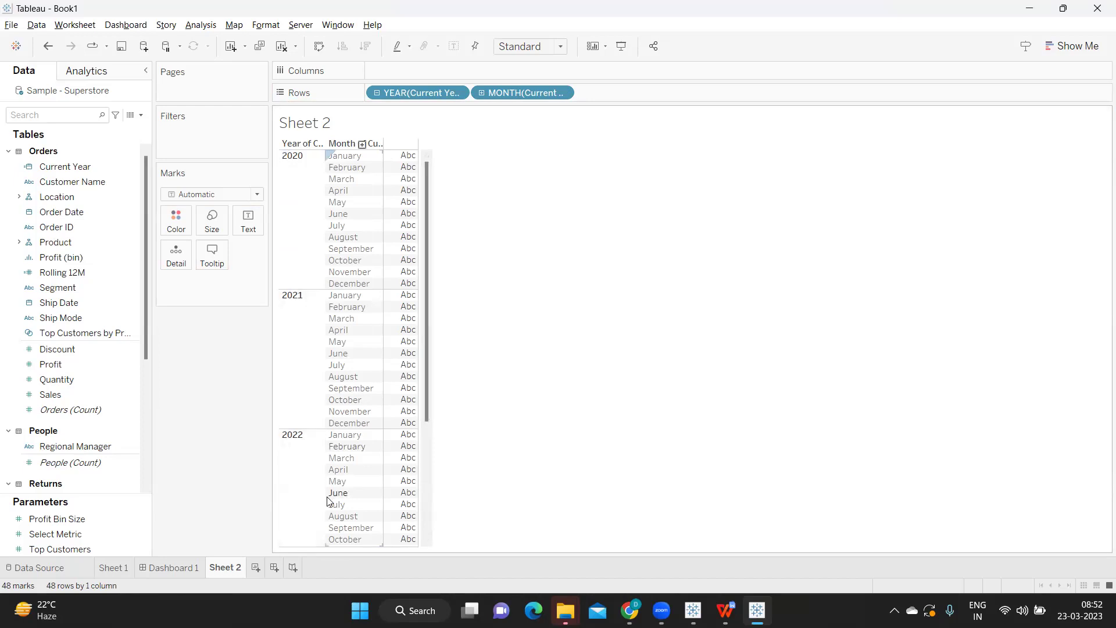
Create a new calculated field named R12M.
left_click(141, 114)
left_click(117, 128)
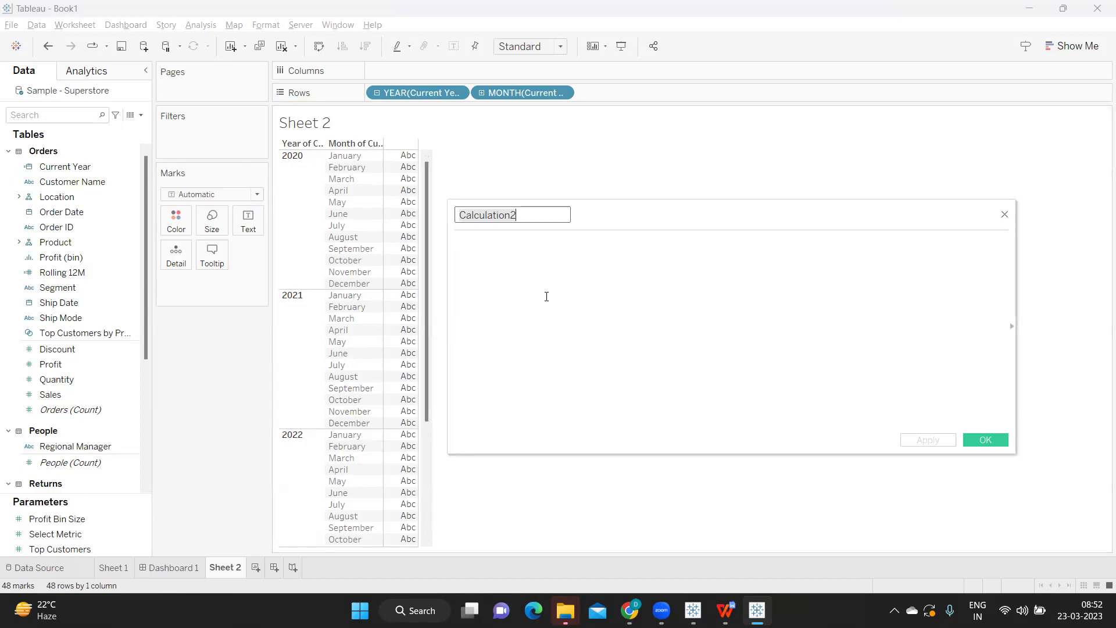
type("R12M")
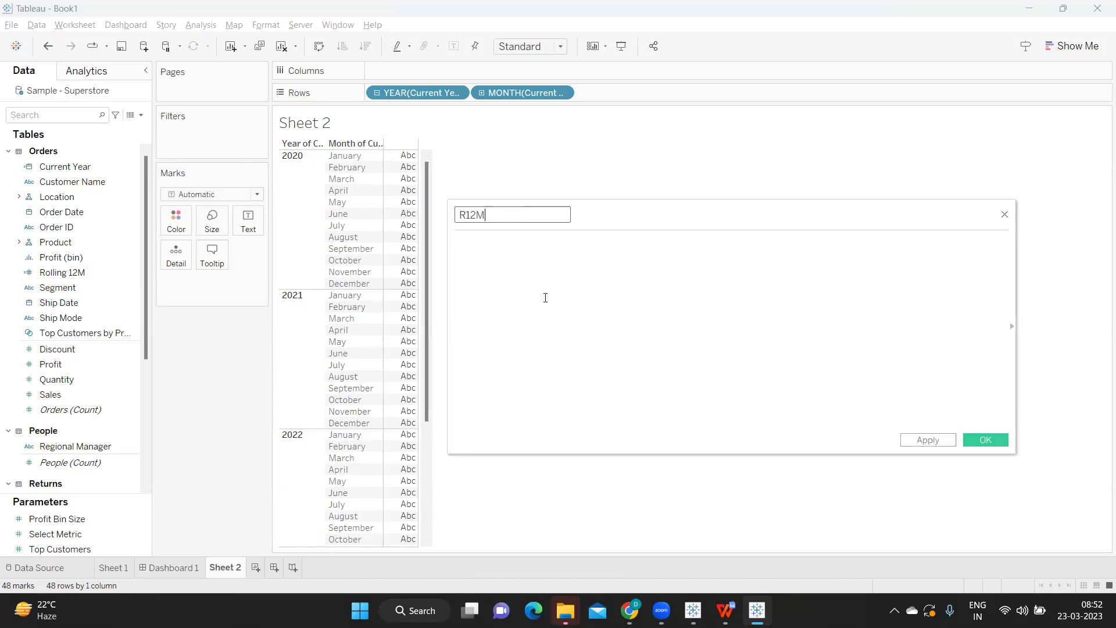
Start the R12M formula with the DATEDIFF function and 'month' as its date part.
left_click(545, 297)
type("I")
key("BackSpace")
type("DATE")
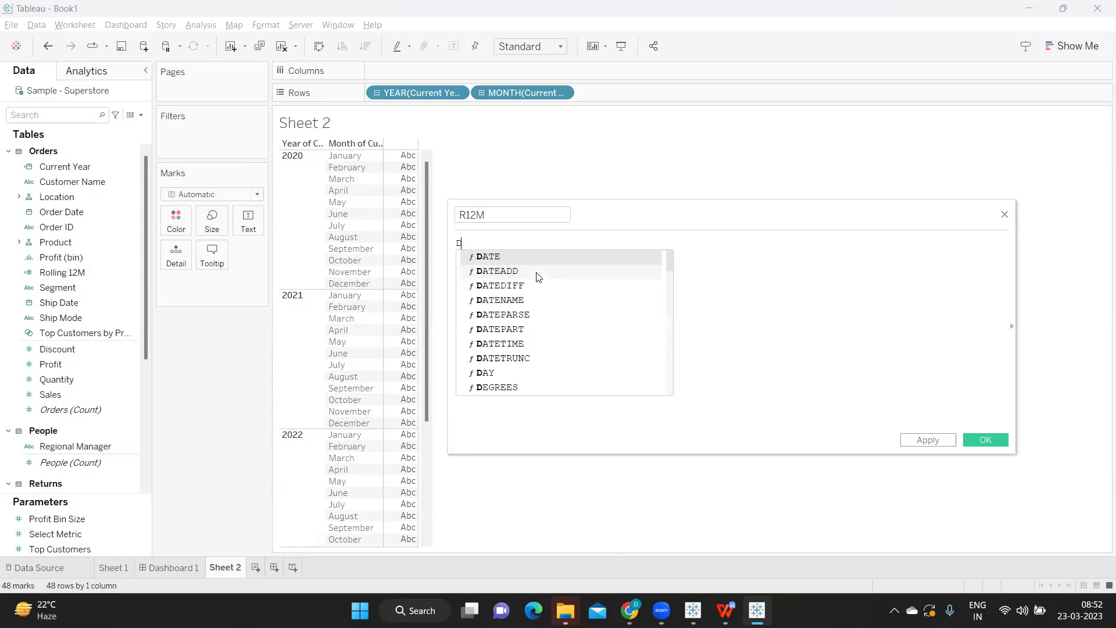
key("Down")
key("Down")
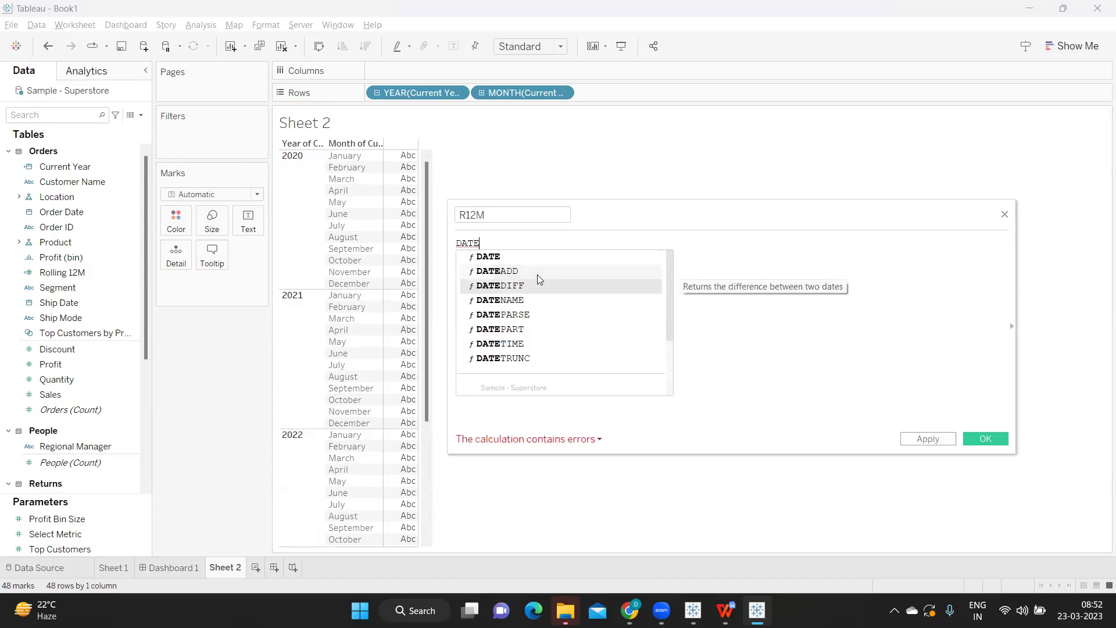
key("Return")
type("'")
type("MON")
key("BackSpace")
key("BackSpace")
key("BackSpace")
type("month")
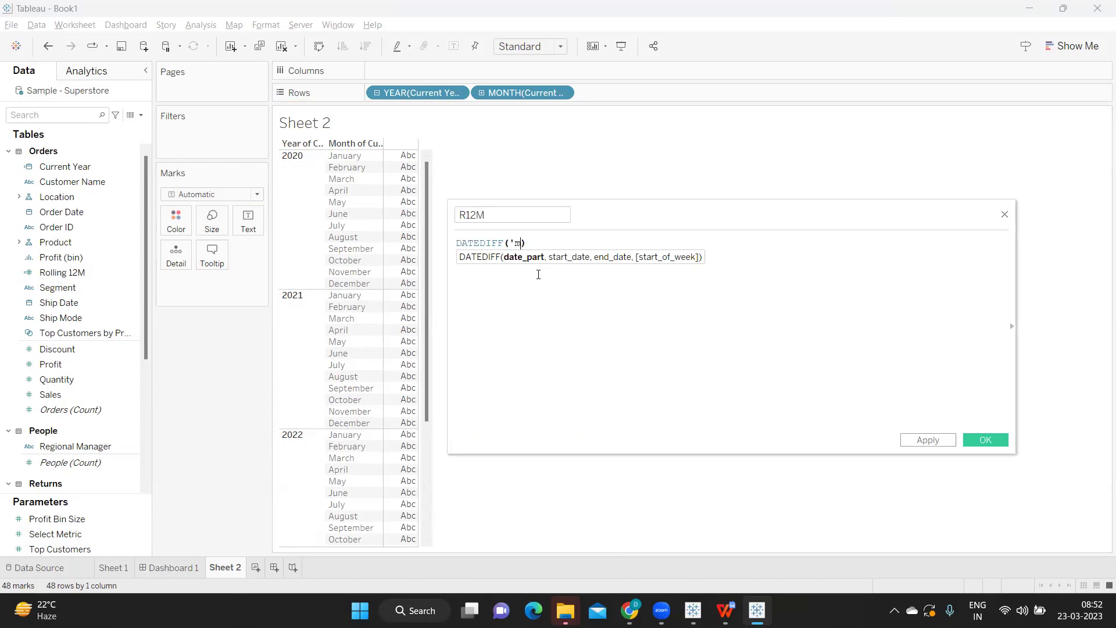
type("',cu")
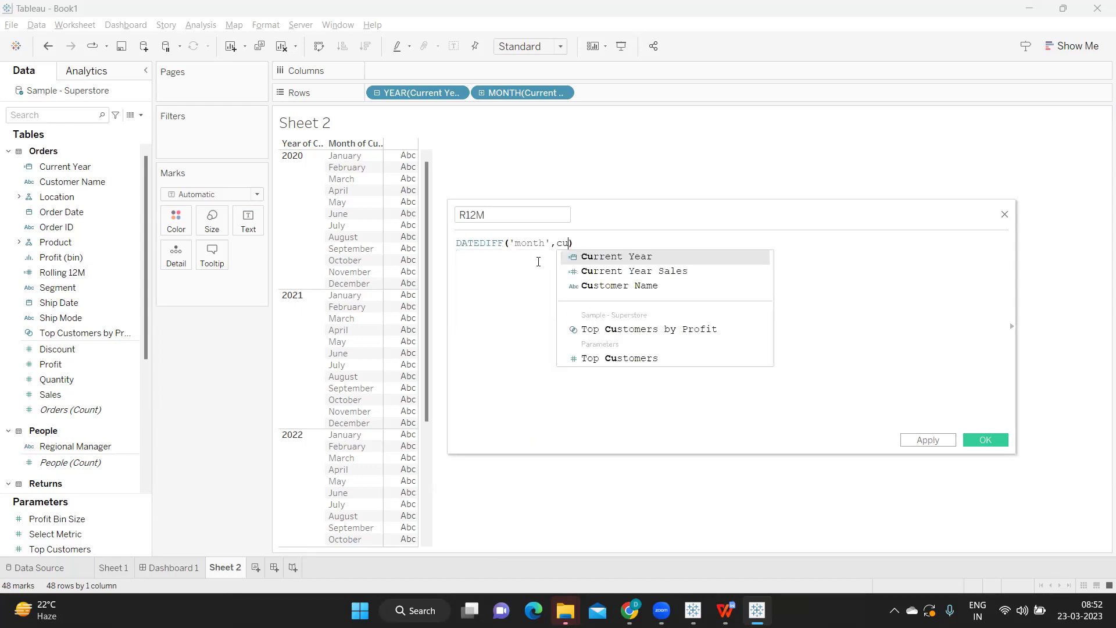
key("Return")
type(",")
key("BackSpace")
key("BackSpace")
key("BackSpace")
key("BackSpace")
key("BackSpace")
key("BackSpace")
key("BackSpace")
key("BackSpace")
key("BackSpace")
key("BackSpace")
key("BackSpace")
key("BackSpace")
key("BackSpace")
key("BackSpace")
key("BackSpace")
Complete the R12M formula as DATEDIFF('month',TODAY(),[Current Year]) and apply it.
type("to")
key("Return")
type(",mont")
key("BackSpace")
key("BackSpace")
key("BackSpace")
key("BackSpace")
type("cu")
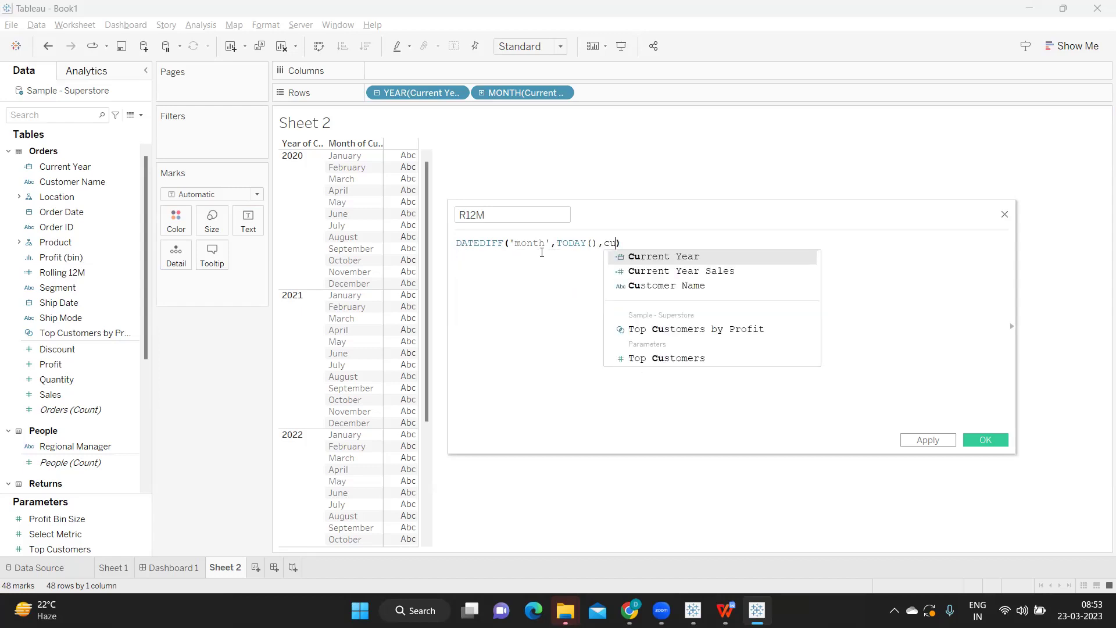
key("Return")
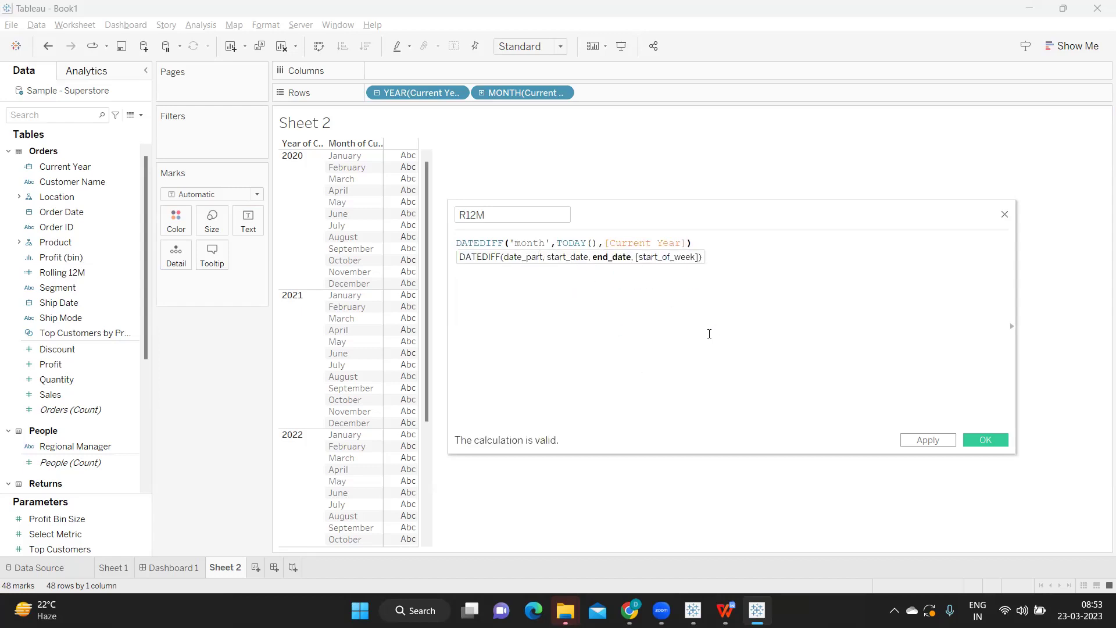
left_click(734, 256)
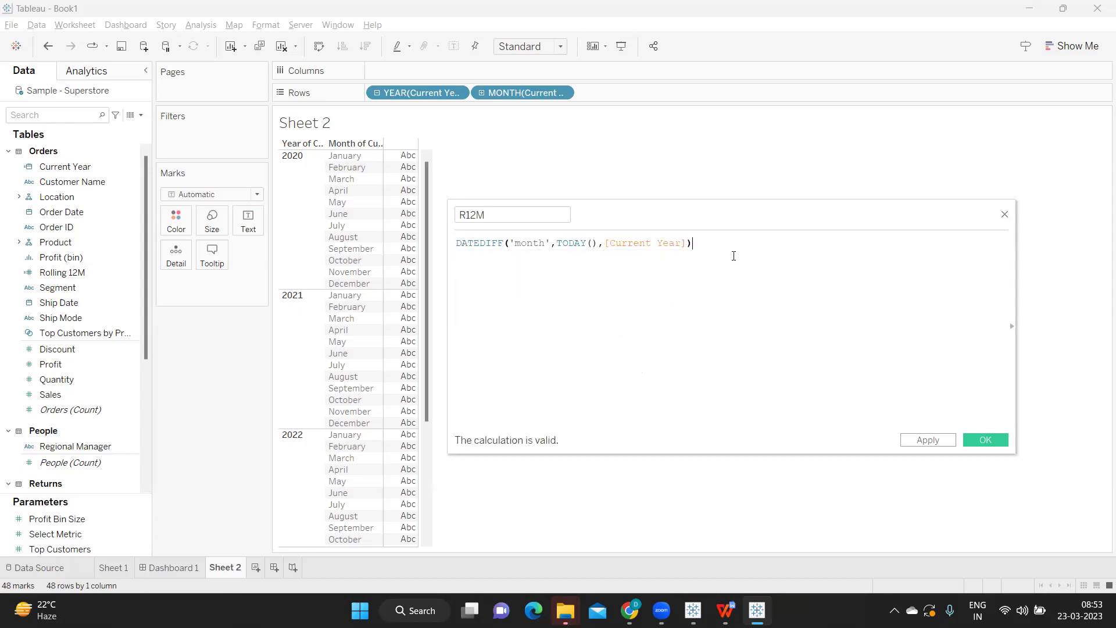
left_click(923, 440)
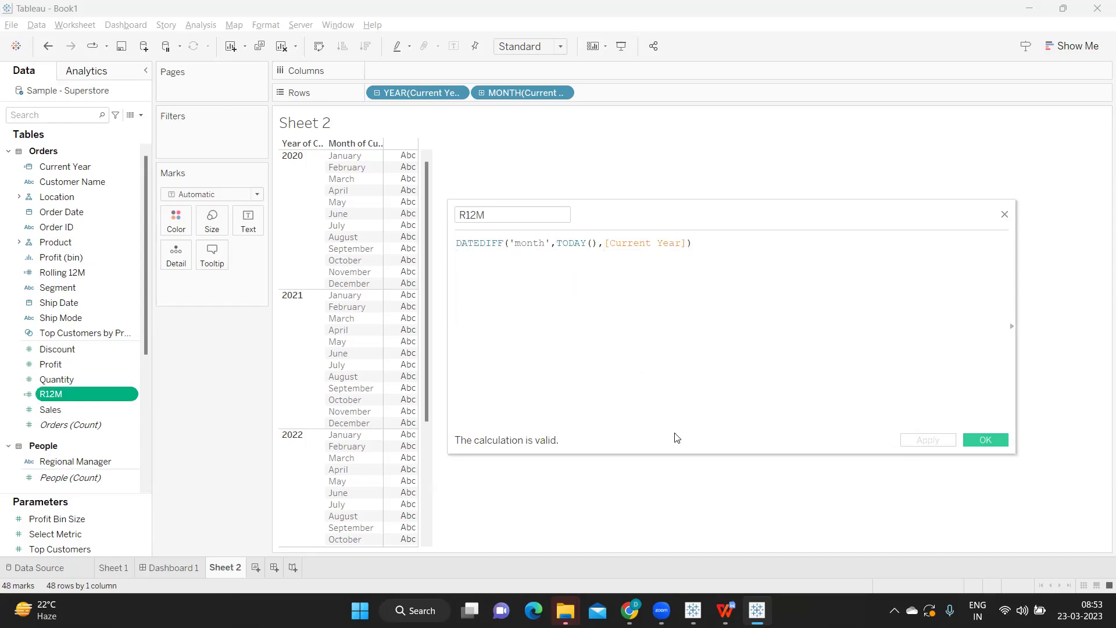
Convert R12M to a dimension, show it as the text mark and check its monthly values through 2023.
left_click_drag(59, 394, 258, 222)
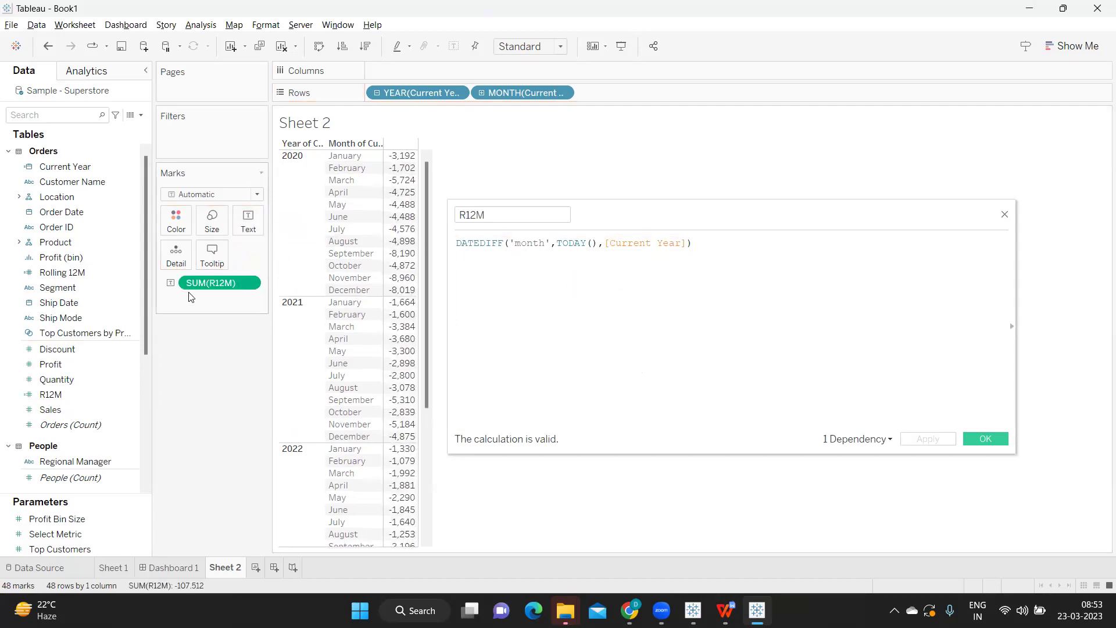
left_click_drag(225, 286, 93, 393)
left_click(130, 395)
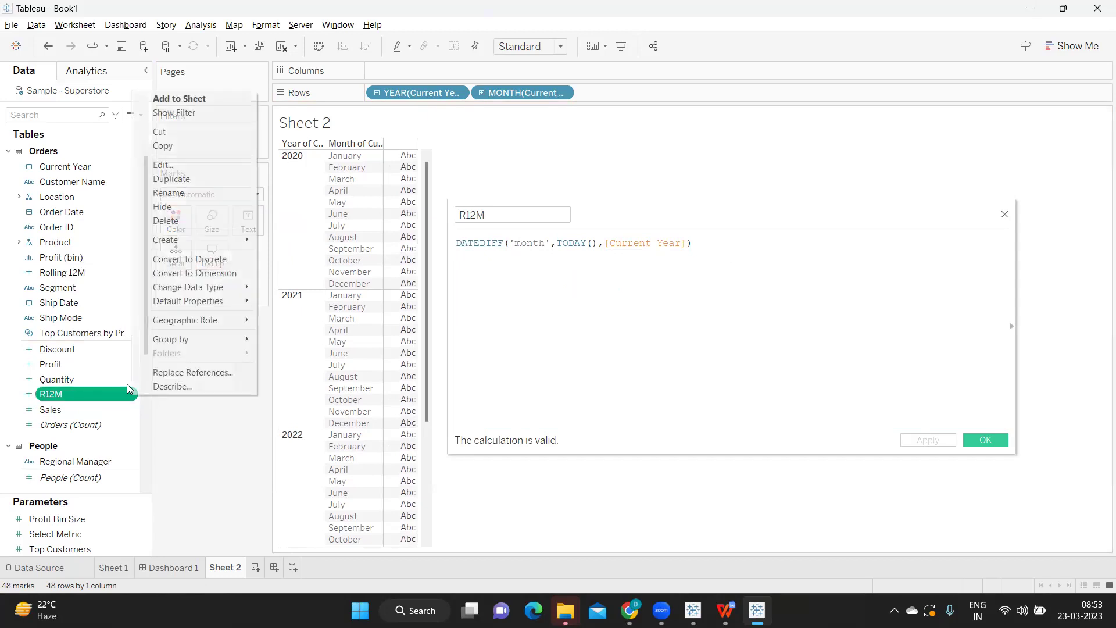
left_click(199, 269)
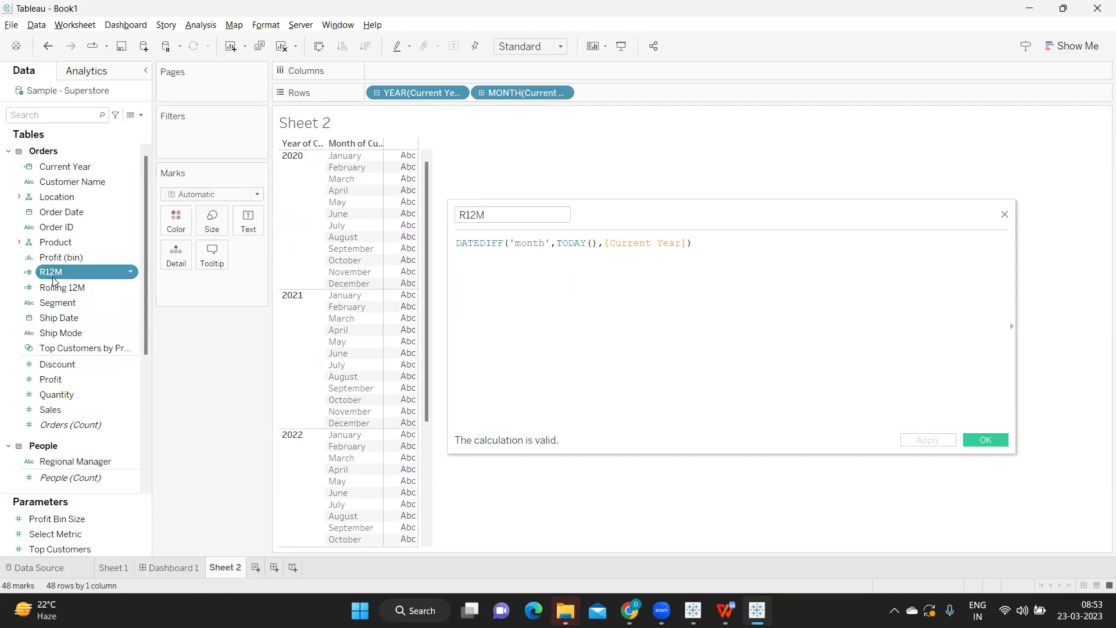
left_click_drag(58, 272, 246, 224)
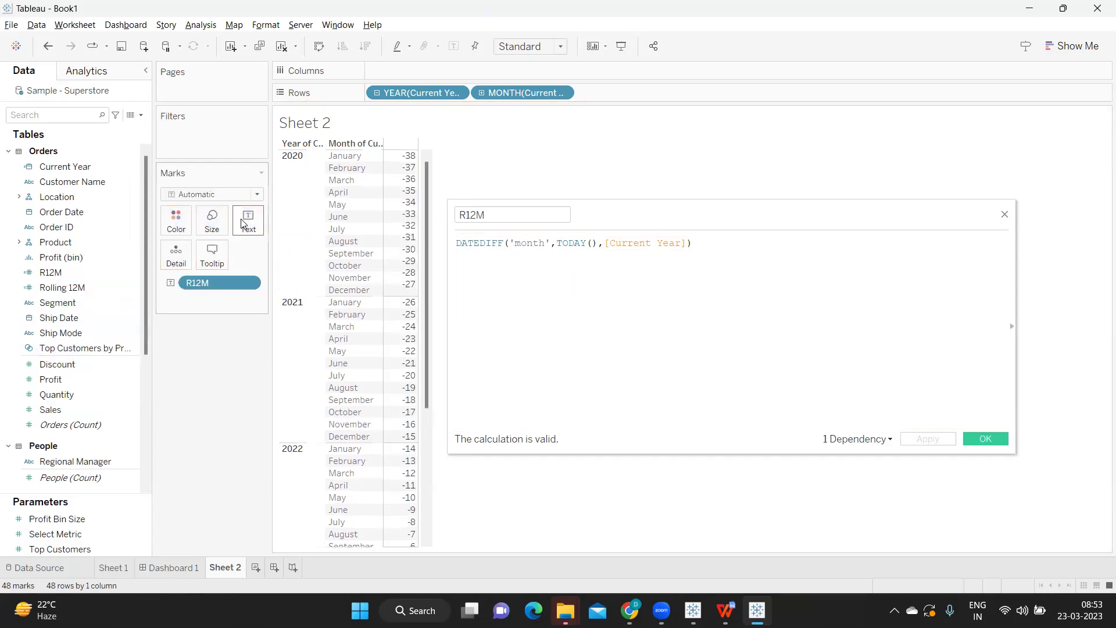
scroll(369, 304, "down", 5)
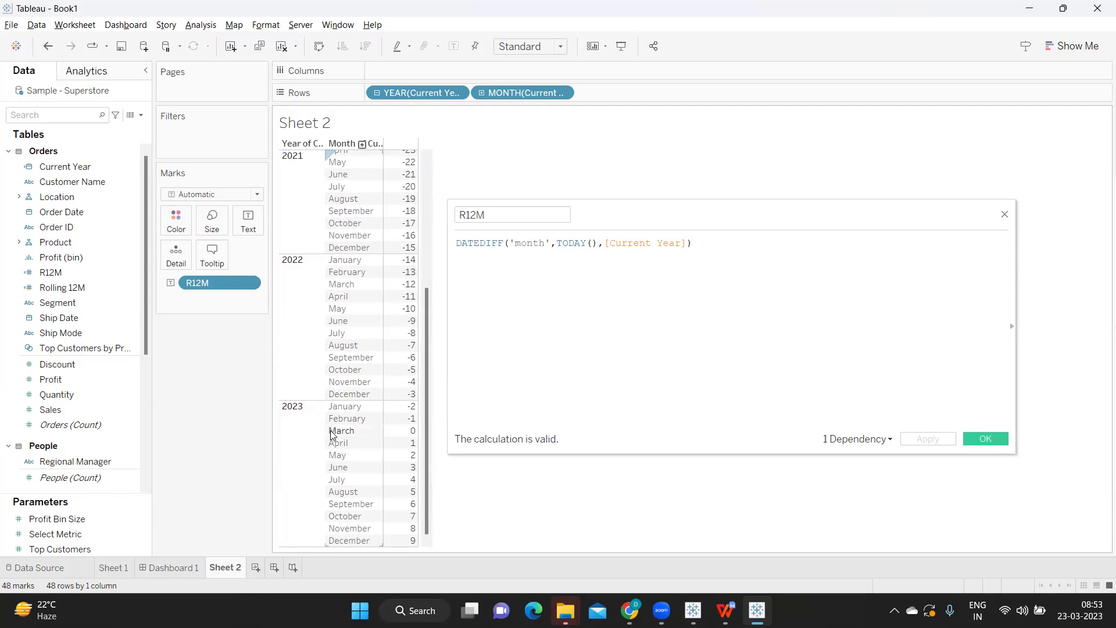
mouse_move(410, 435)
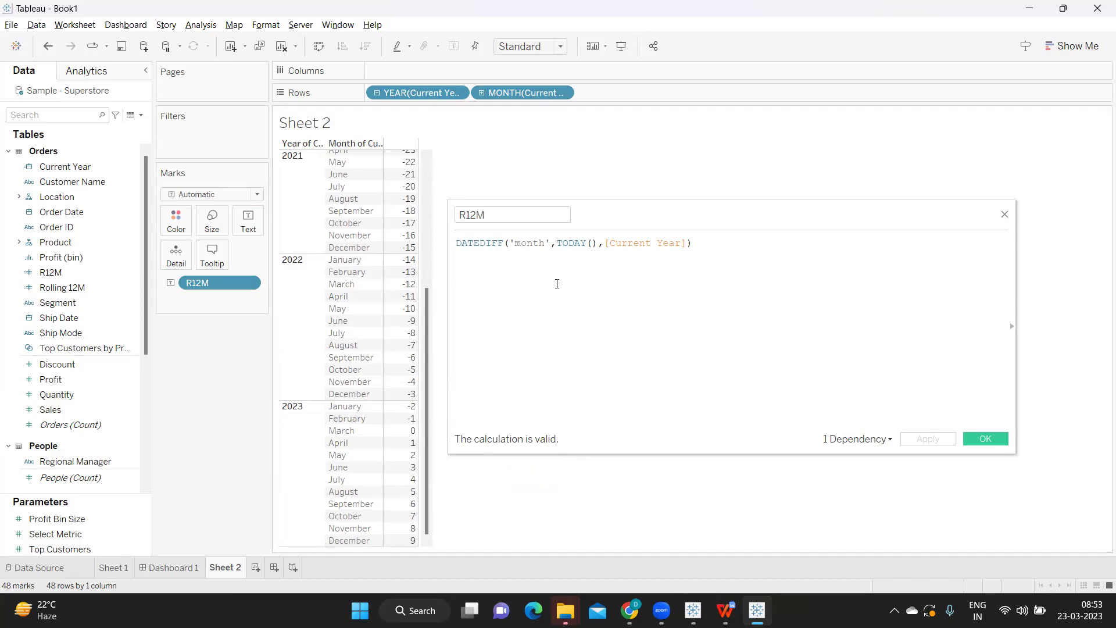
Swap the dates in R12M so the formula reads DATEDIFF('month',[Current Year],TODAY()), without any comparison, and save the calculation.
left_click(726, 246)
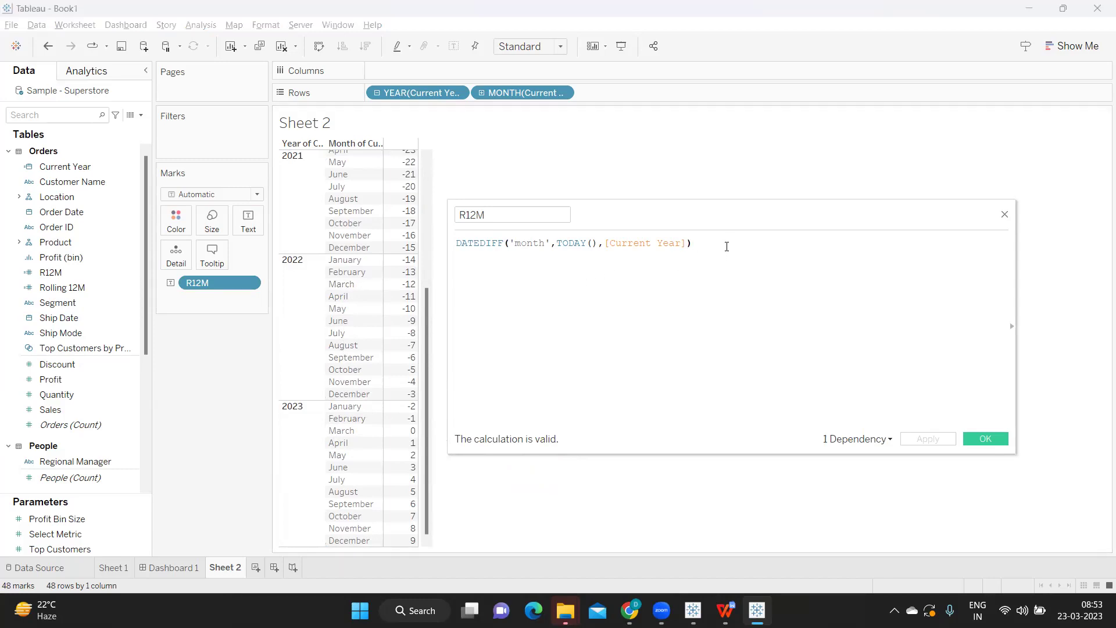
type("< =12")
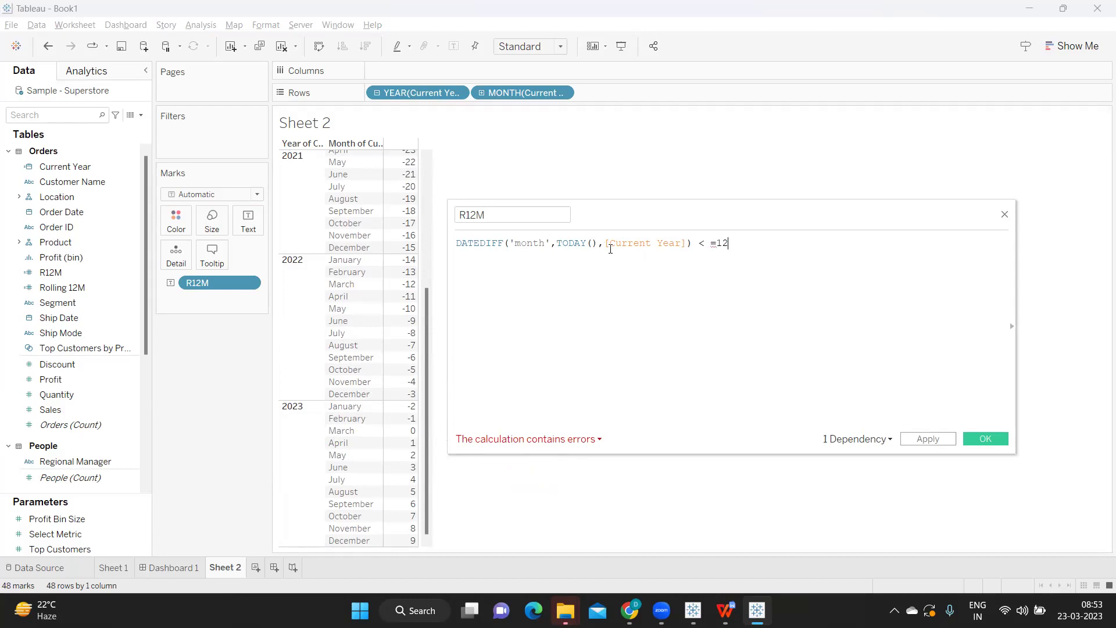
double_click(629, 248)
key("ctrl+c")
key("BackSpace")
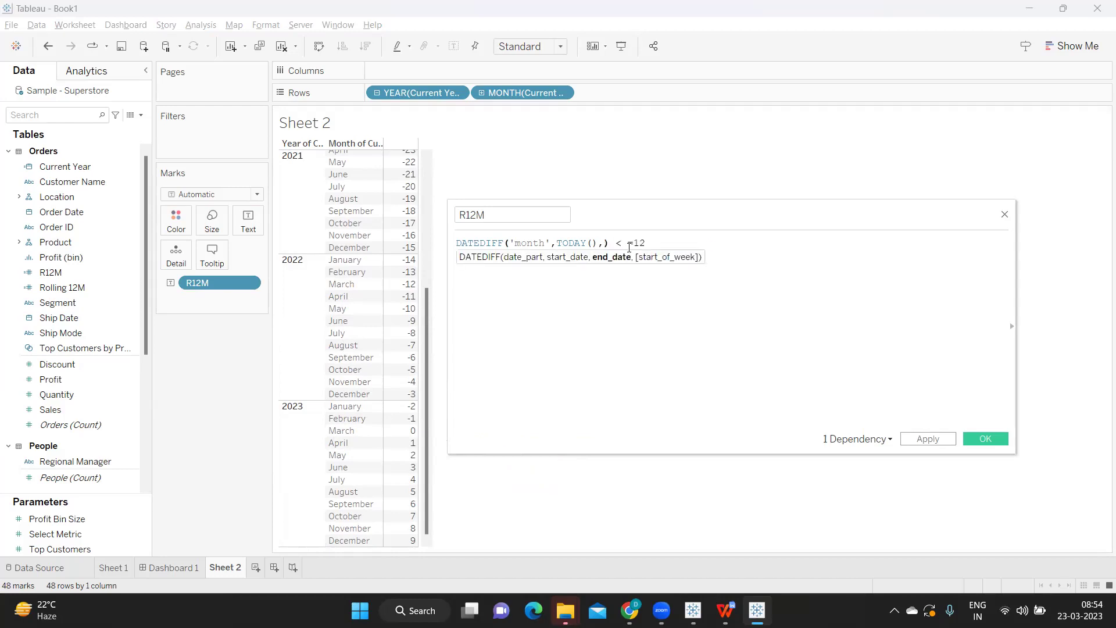
left_click(557, 245)
key("ctrl+v")
type(",")
left_click(694, 245)
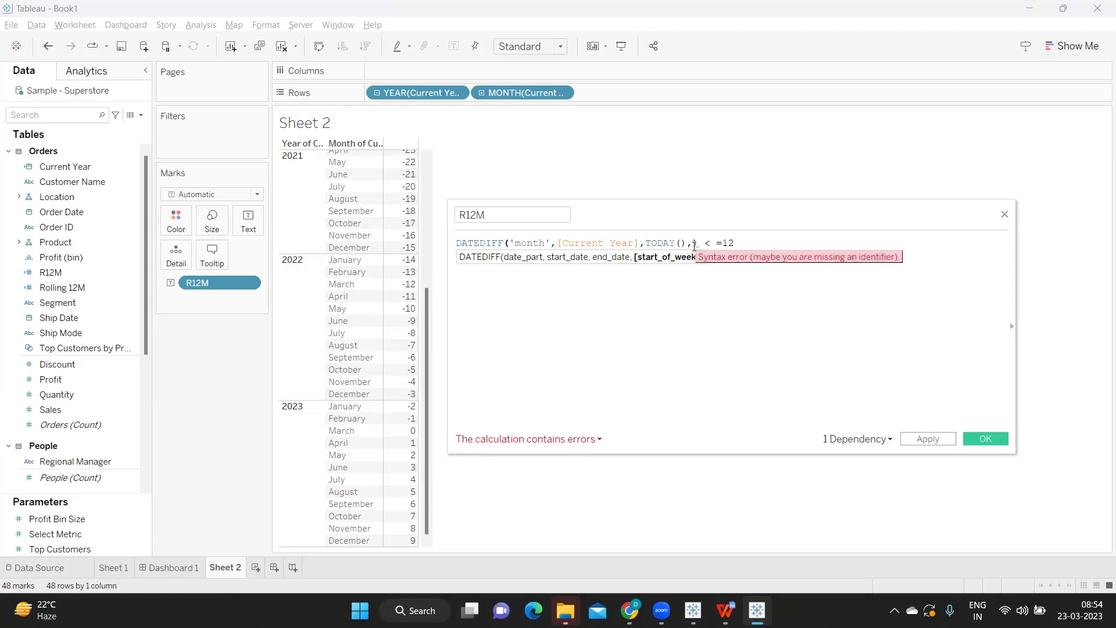
key("BackSpace")
type(")")
left_click_drag(698, 243, 737, 243)
key("BackSpace")
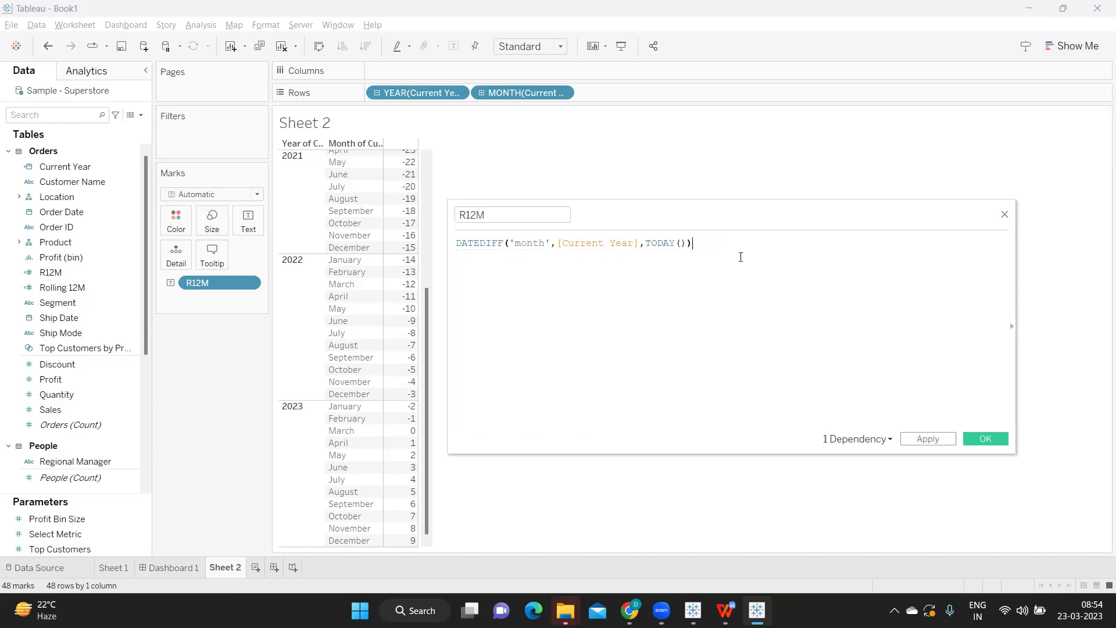
left_click(927, 438)
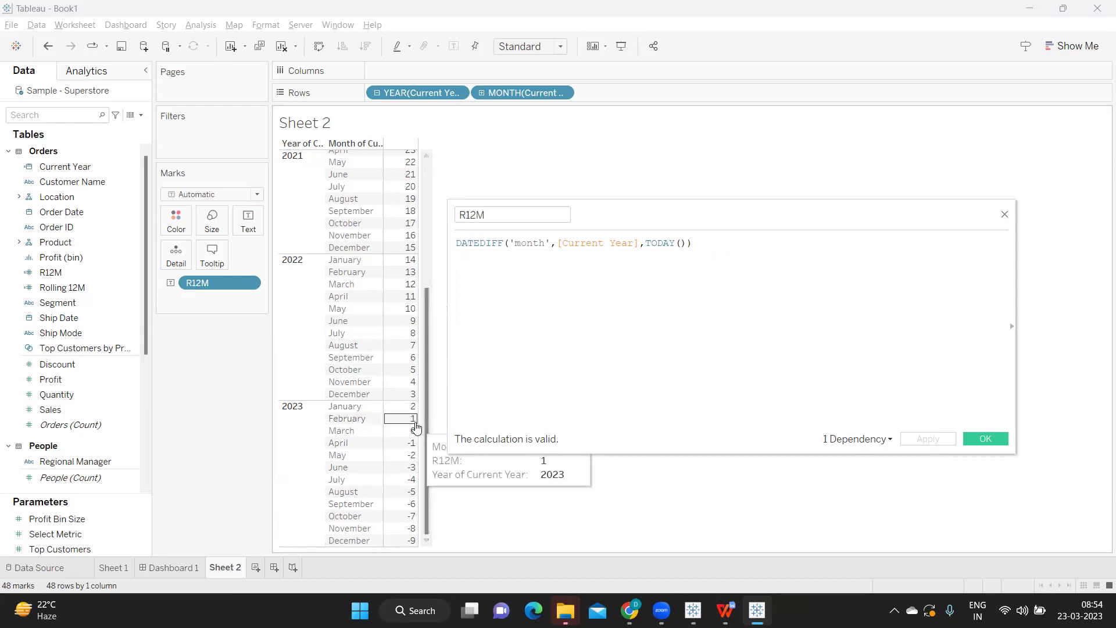
mouse_move(412, 413)
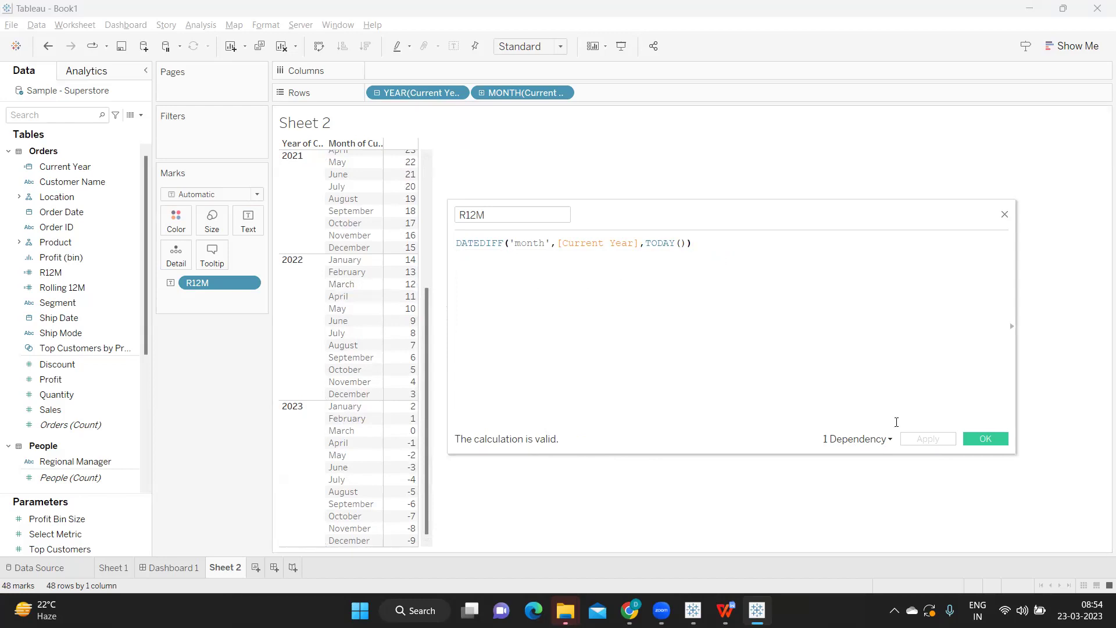
left_click(985, 439)
Duplicate the R12M calculated field.
left_click(95, 283)
right_click(133, 272)
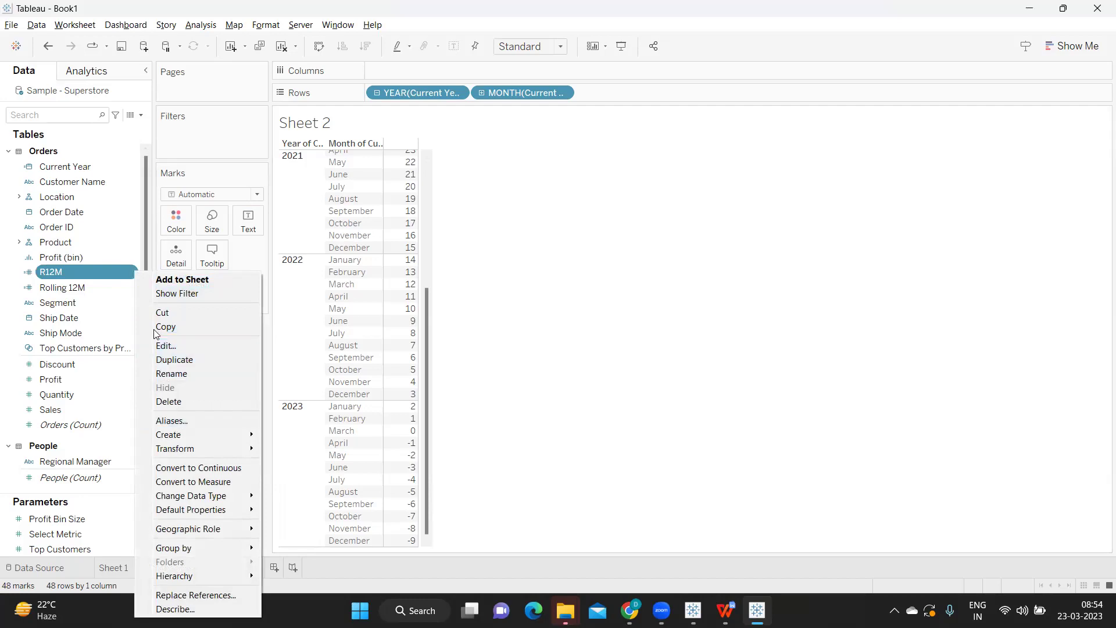
left_click(166, 361)
Add the condition <12 after the DATEDIFF expression in R12M (copy) and apply it.
right_click(133, 287)
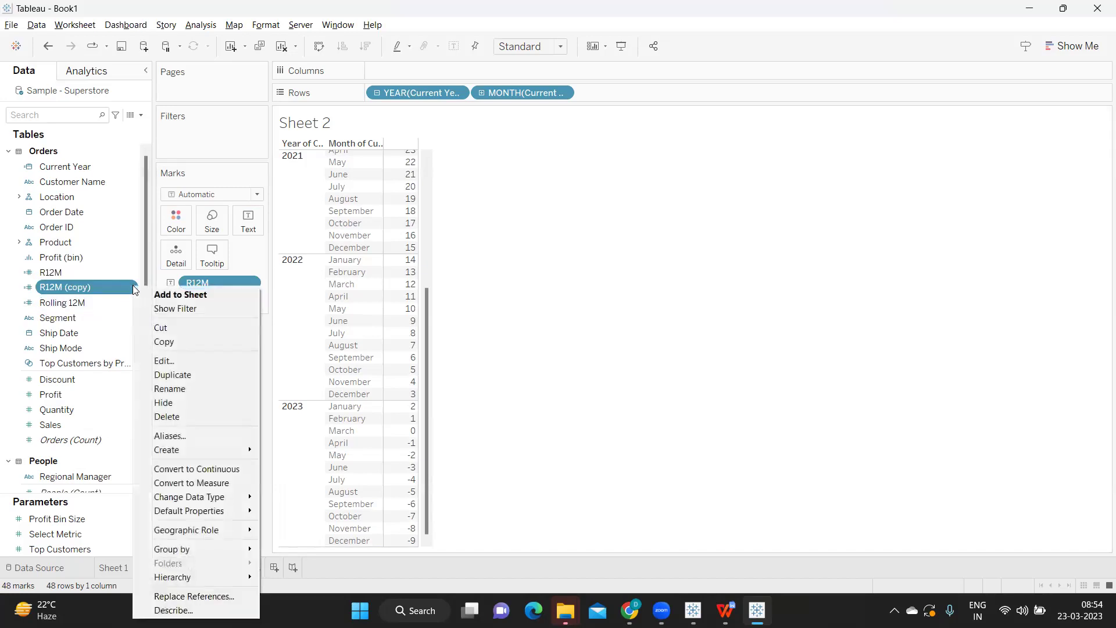
left_click(171, 361)
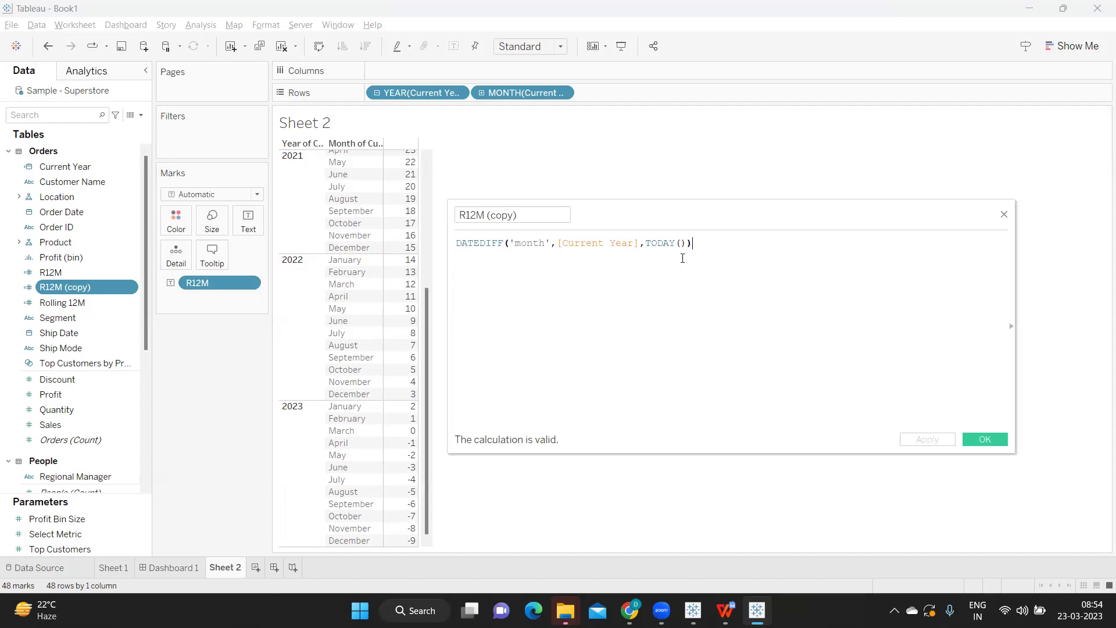
type("<")
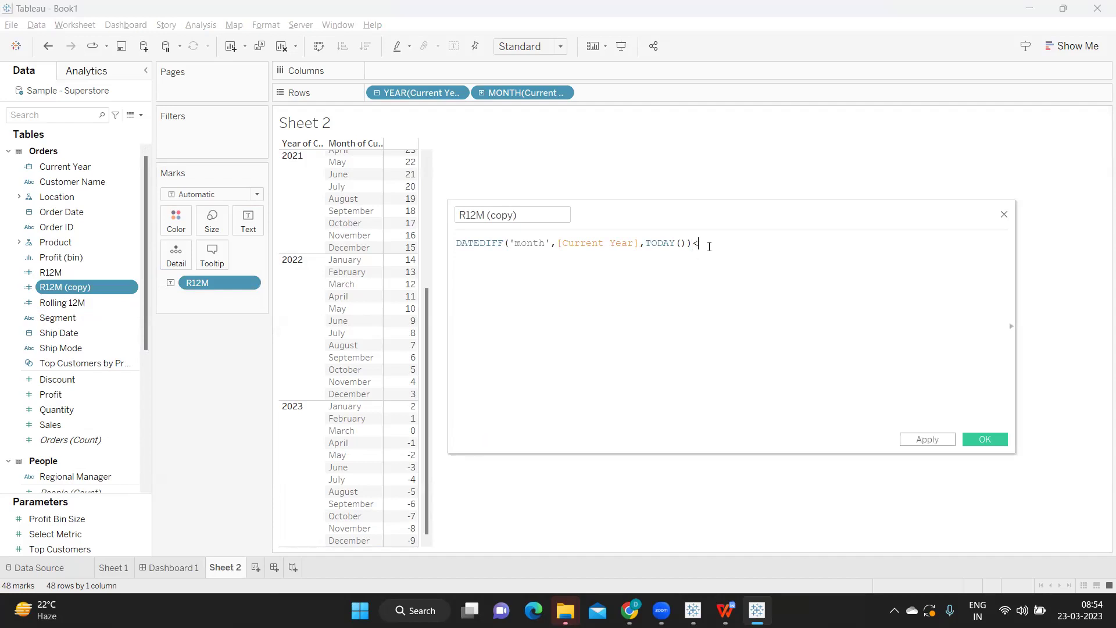
type("=")
key("BackSpace")
type("12")
left_click(926, 439)
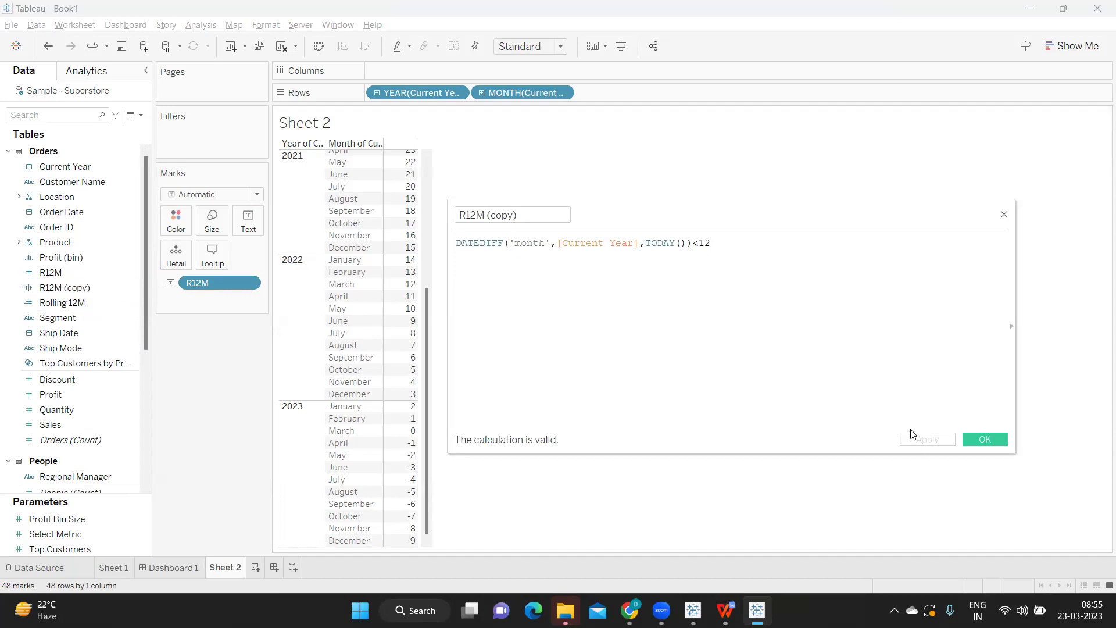
Add R12M (copy) after the month on Rows and move the calculation editor clear of the table.
left_click_drag(65, 287, 609, 96)
left_click_drag(821, 225, 1015, 177)
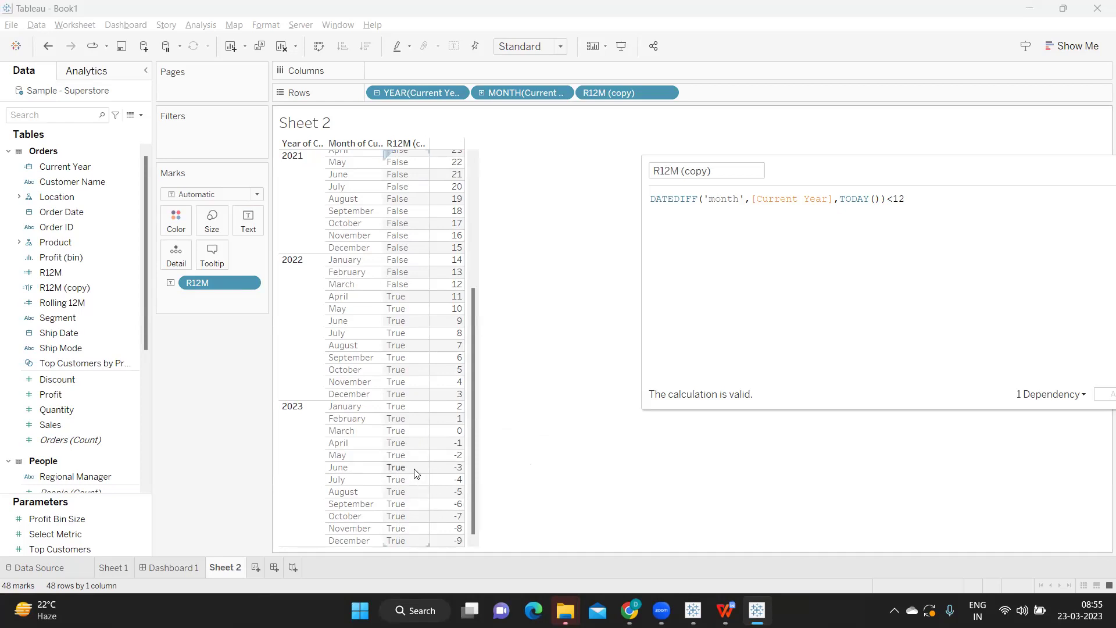
left_click_drag(912, 201, 895, 200)
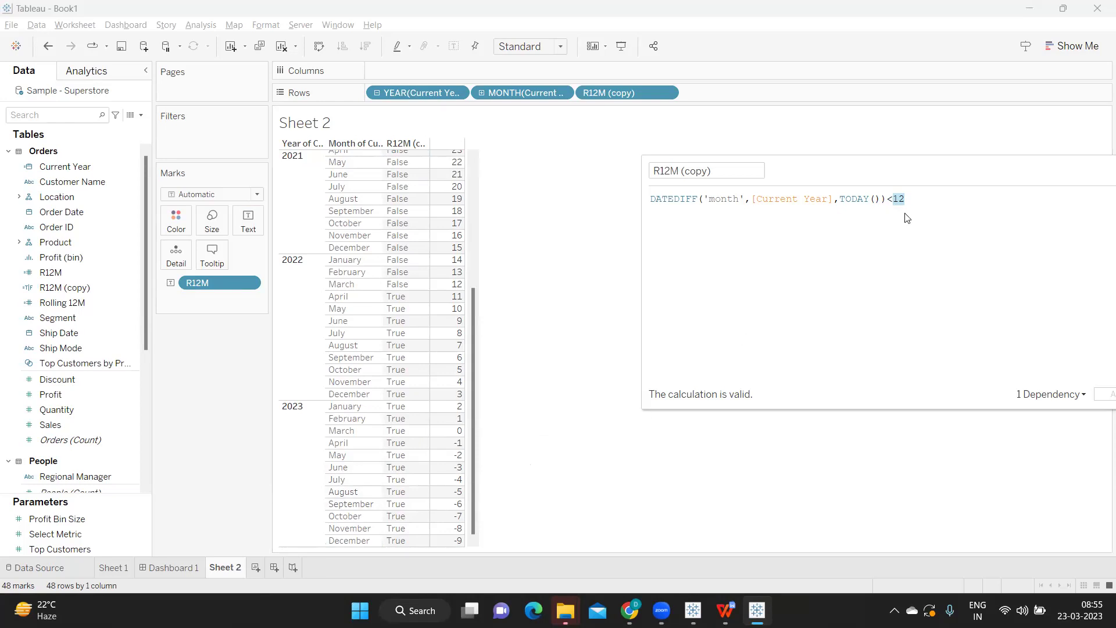
left_click_drag(912, 178, 836, 205)
Extend R12M (copy) with "and DATEDIFF('month',[Current Year],TODAY())>0" on new lines and apply it.
left_click(854, 228)
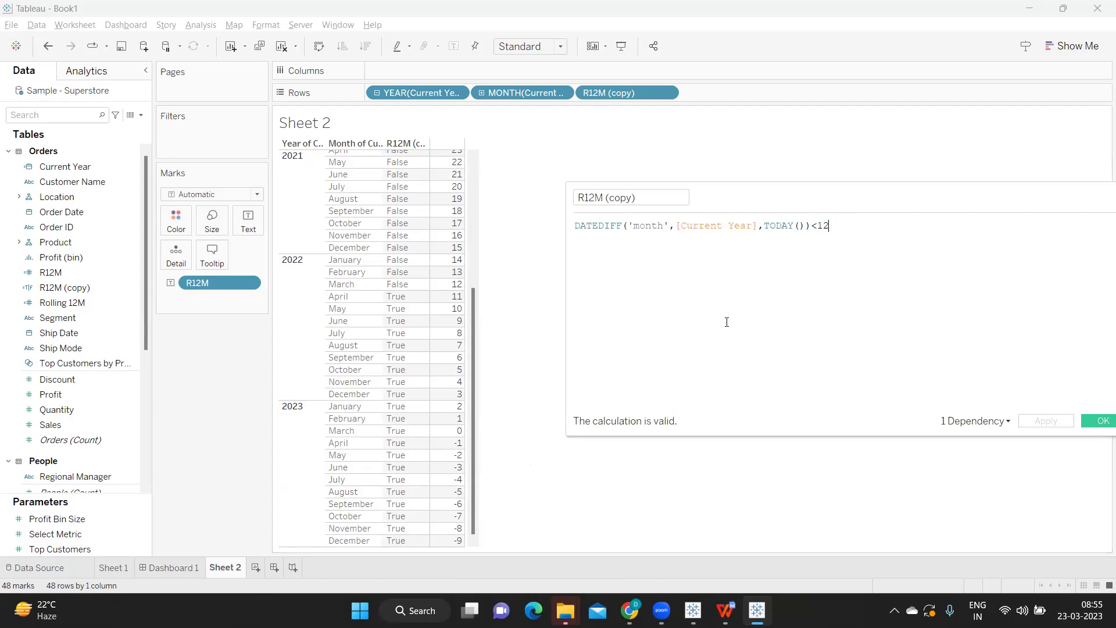
key("Return")
type("and")
key("Return")
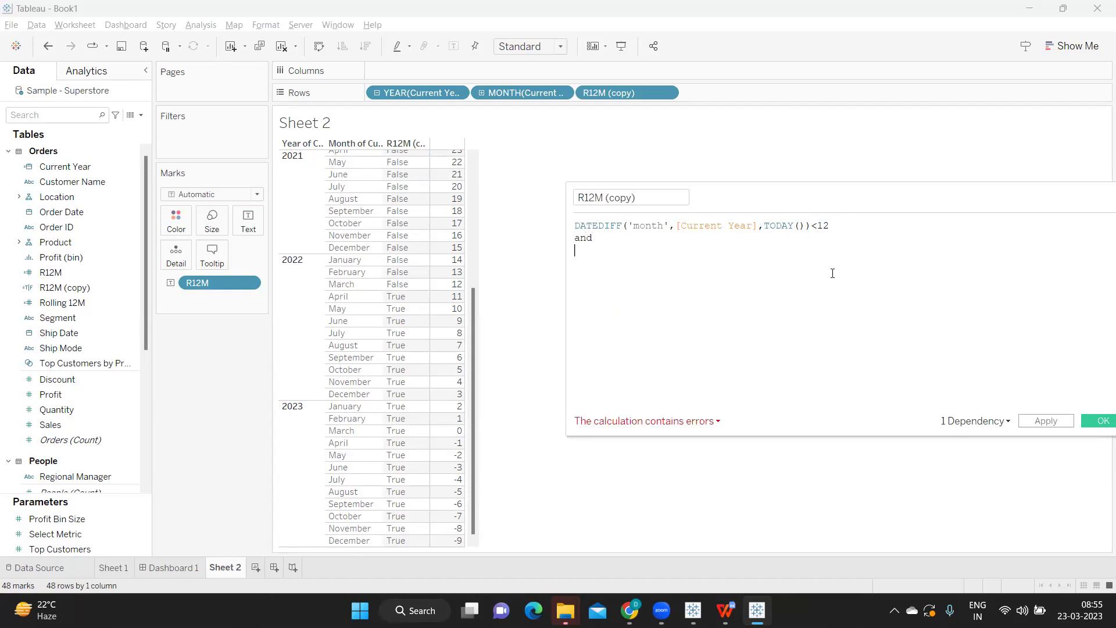
left_click_drag(831, 227, 559, 230)
key("ctrl+c")
left_click(582, 254)
key("ctrl+v")
left_click_drag(816, 251, 845, 251)
key("BackSpace")
key("BackSpace")
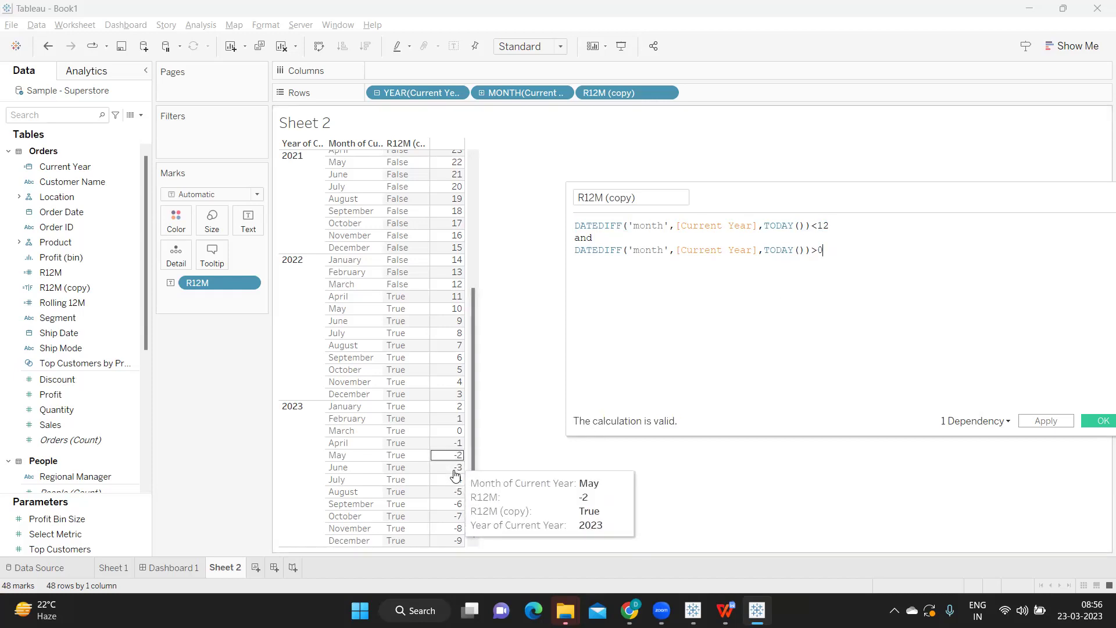
left_click(1037, 421)
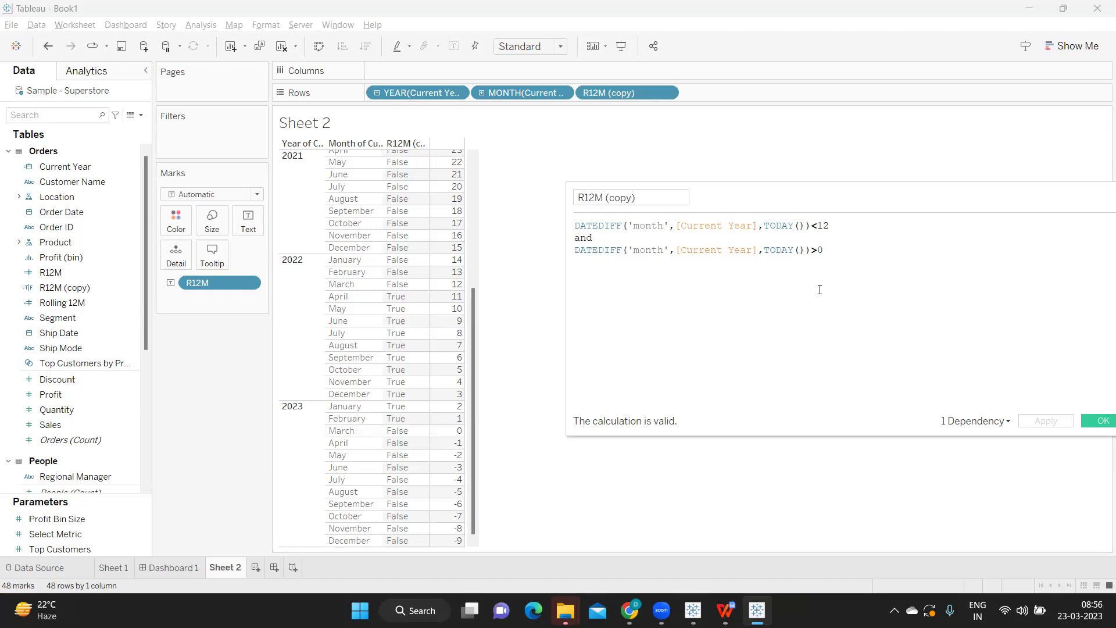
Change the second condition of R12M (copy) to >=0, apply it and review the flags by month.
type("=")
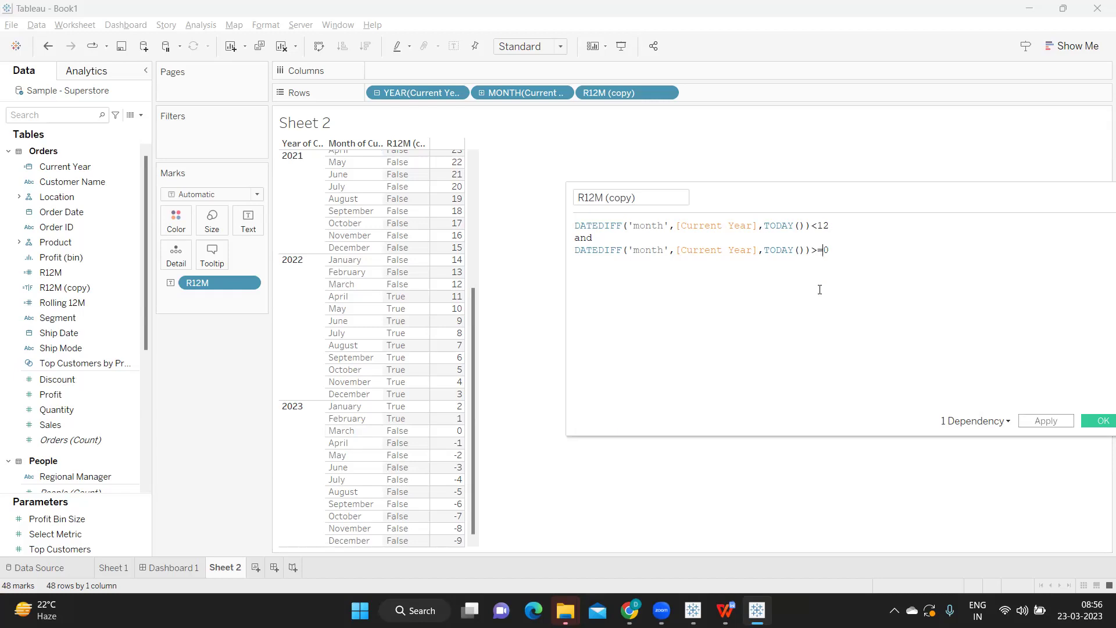
left_click(1041, 423)
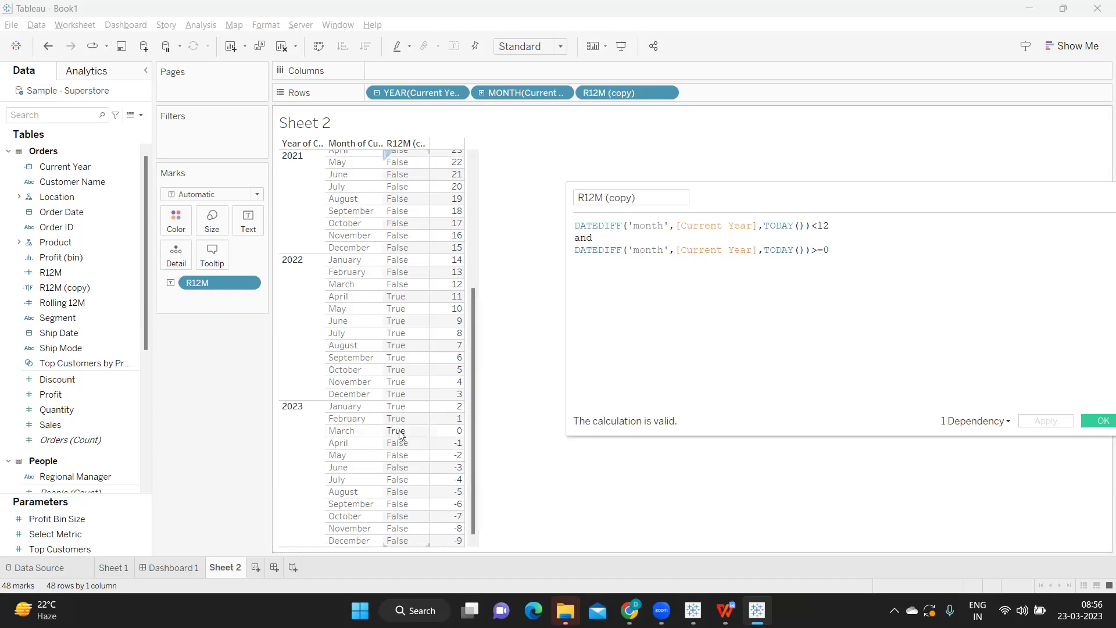
mouse_move(457, 441)
left_click_drag(866, 259, 524, 212)
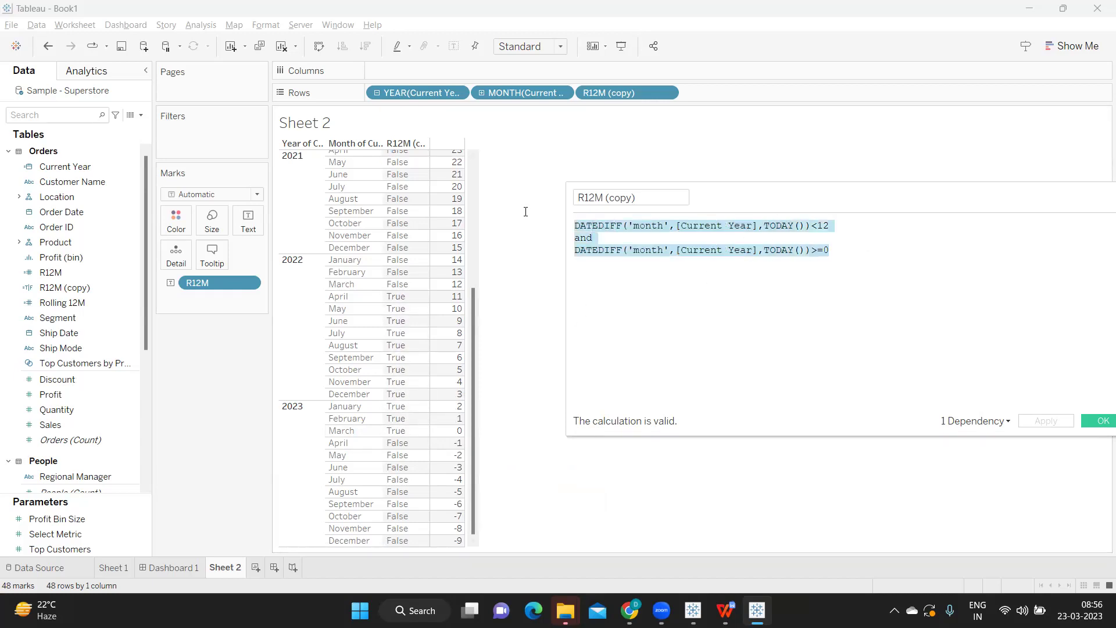
Wrap both DATEDIFF conditions of R12M (copy) in IF ( … ) THEN [Sales] END.
left_click(575, 225)
key("Return")
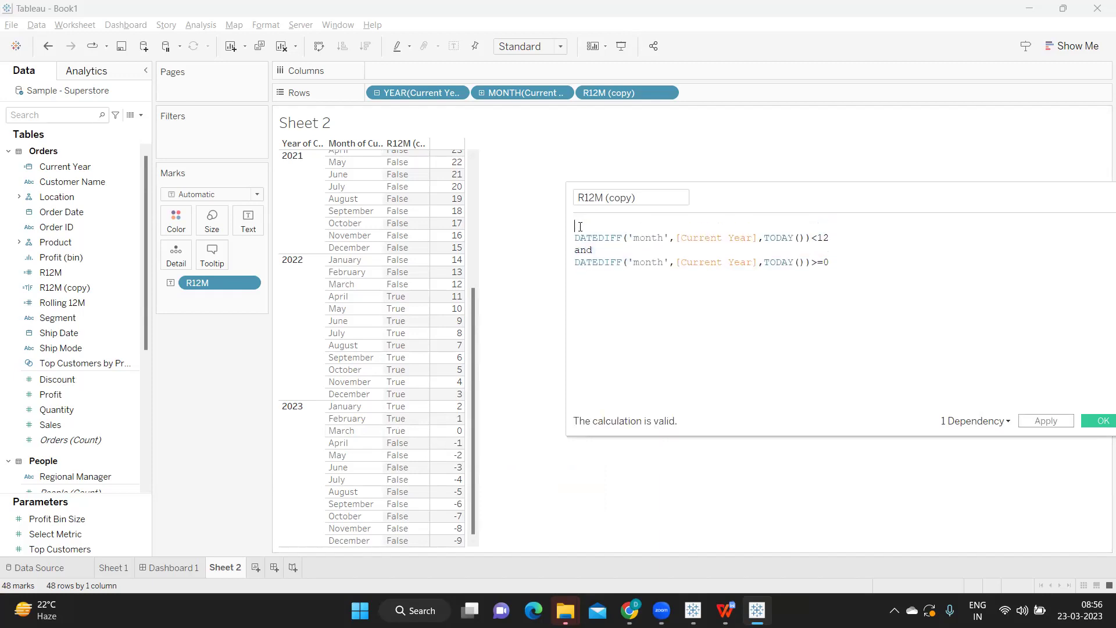
type("IF")
key("Escape")
type("(")
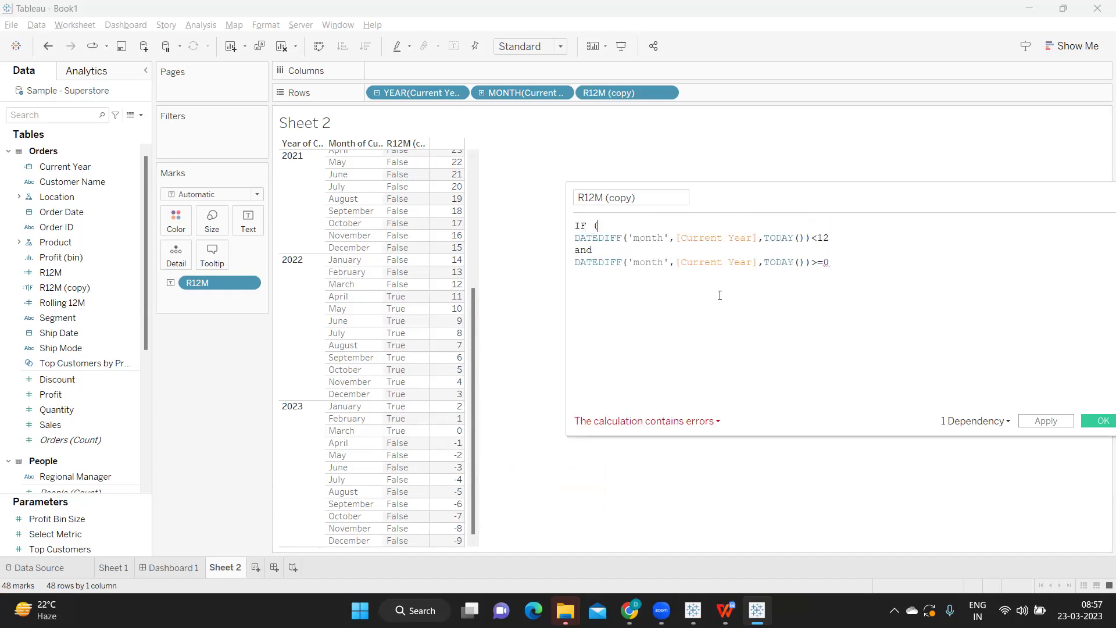
key("Return")
type(") THEN")
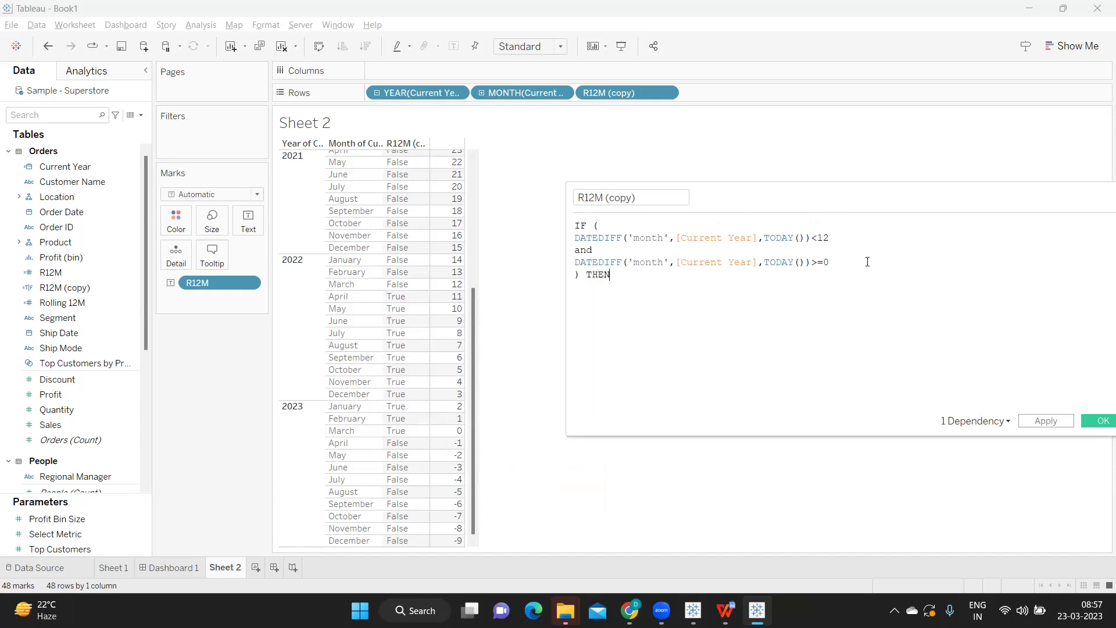
type(" S")
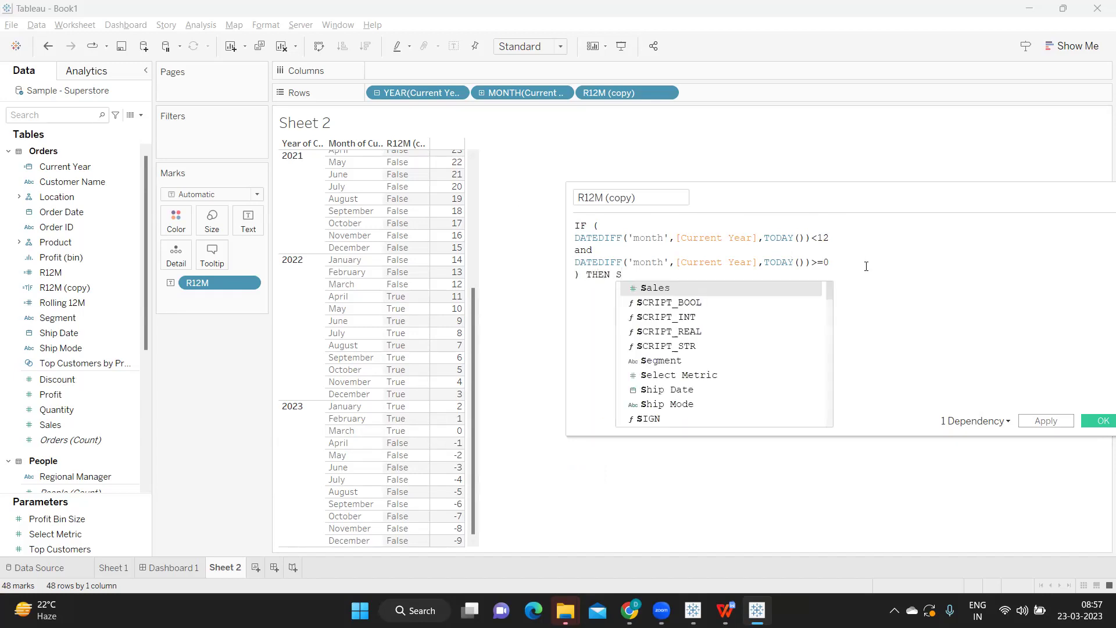
key("Return")
type("END")
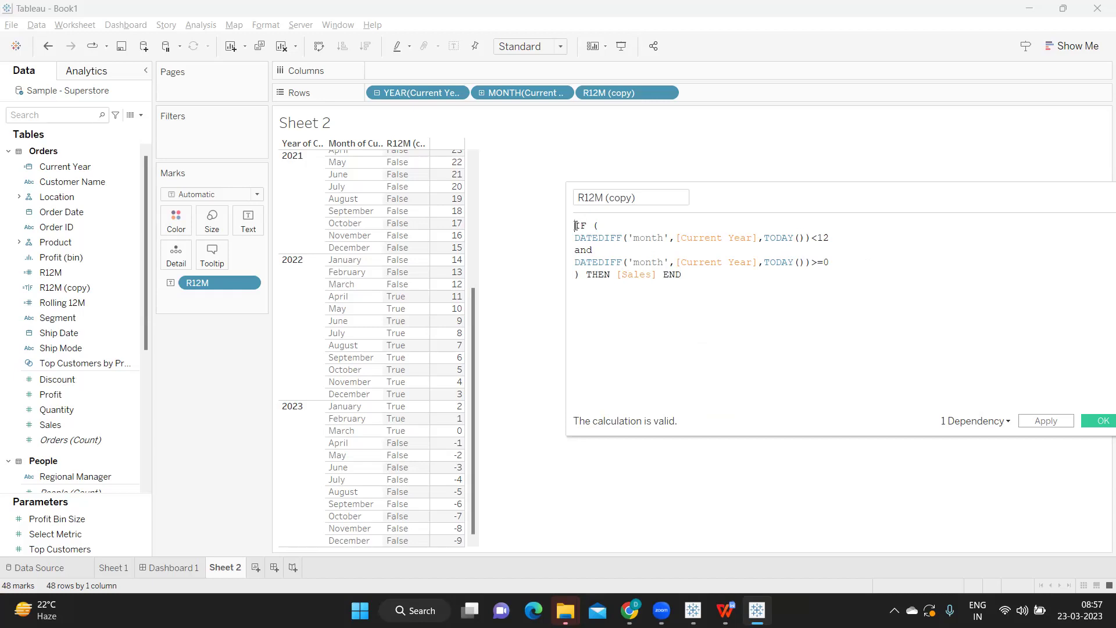
Enclose the whole IF statement of R12M (copy) in SUM( … ), then apply and save the calculation.
left_click(576, 225)
key("Return")
left_click(575, 226)
type("SU")
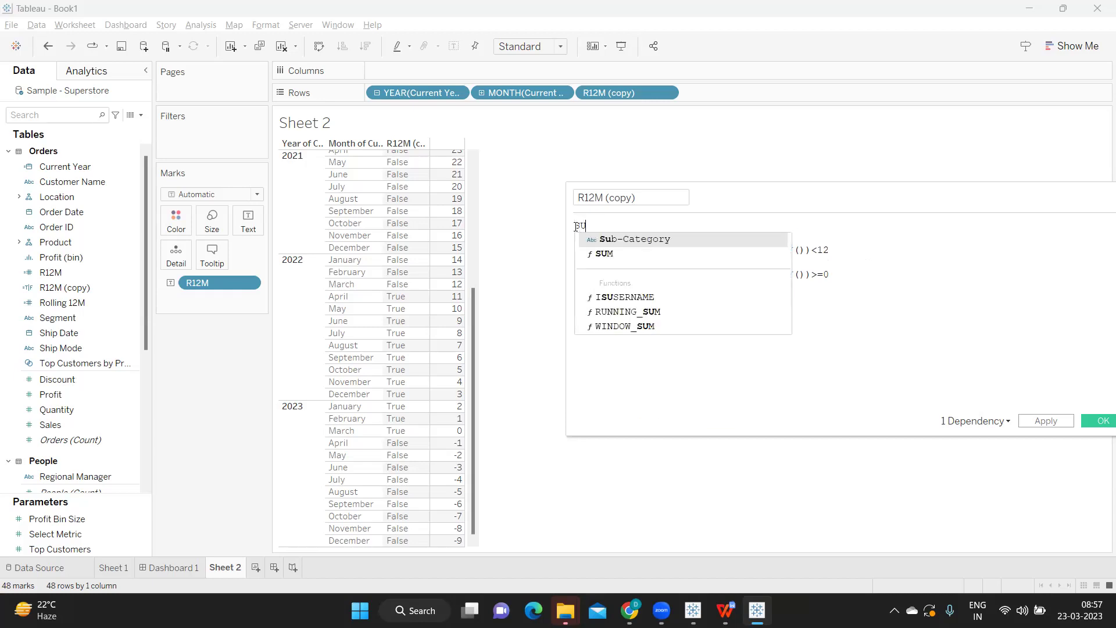
type("M(")
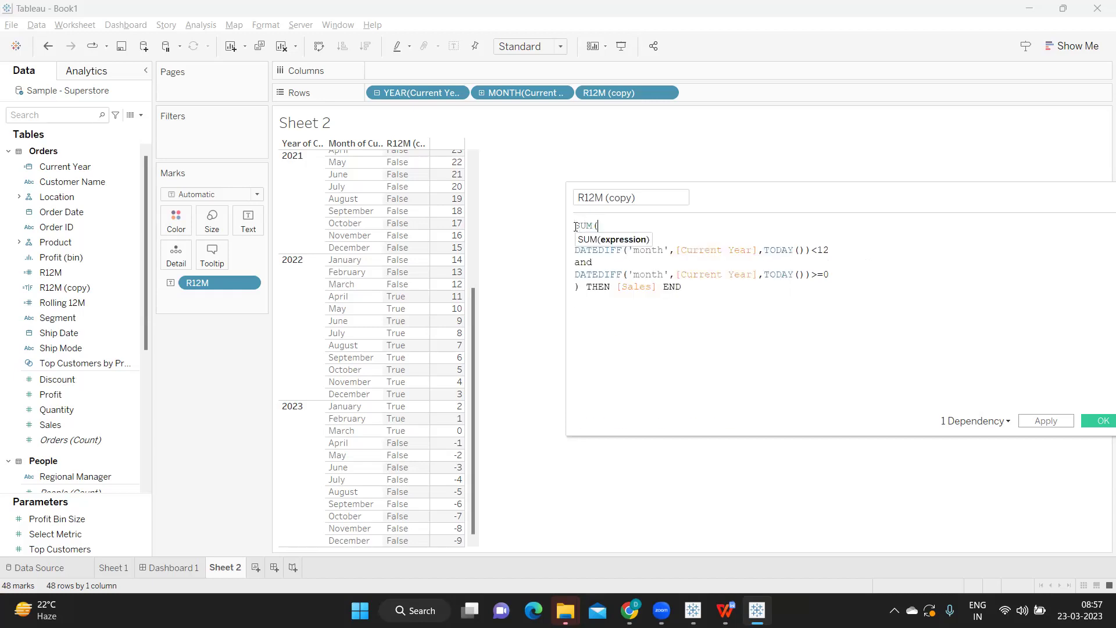
left_click(743, 292)
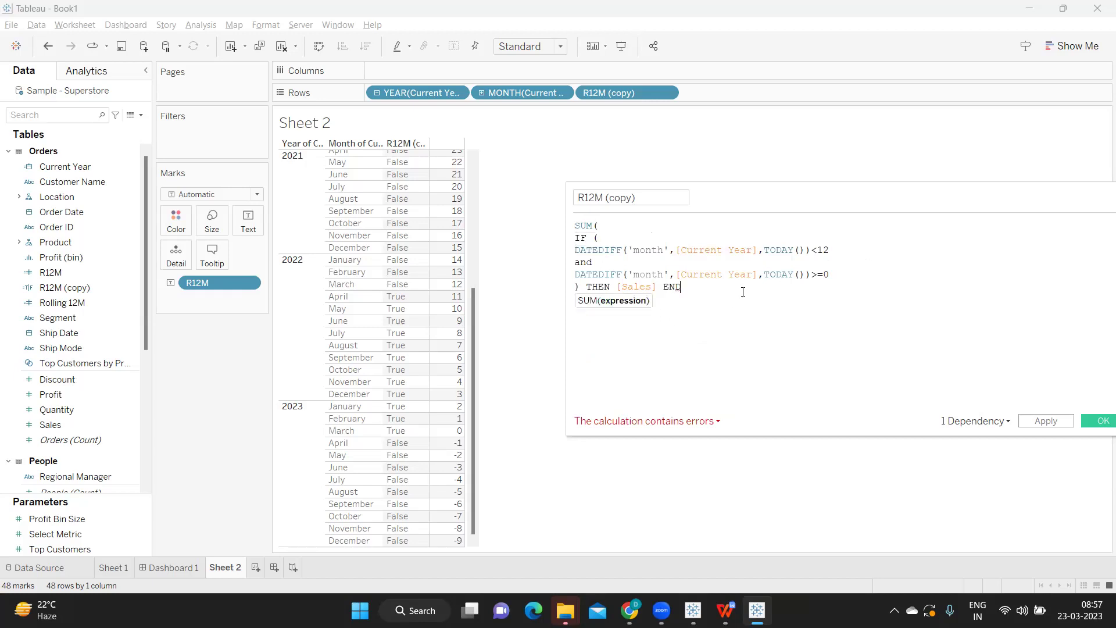
key("Return")
type(")")
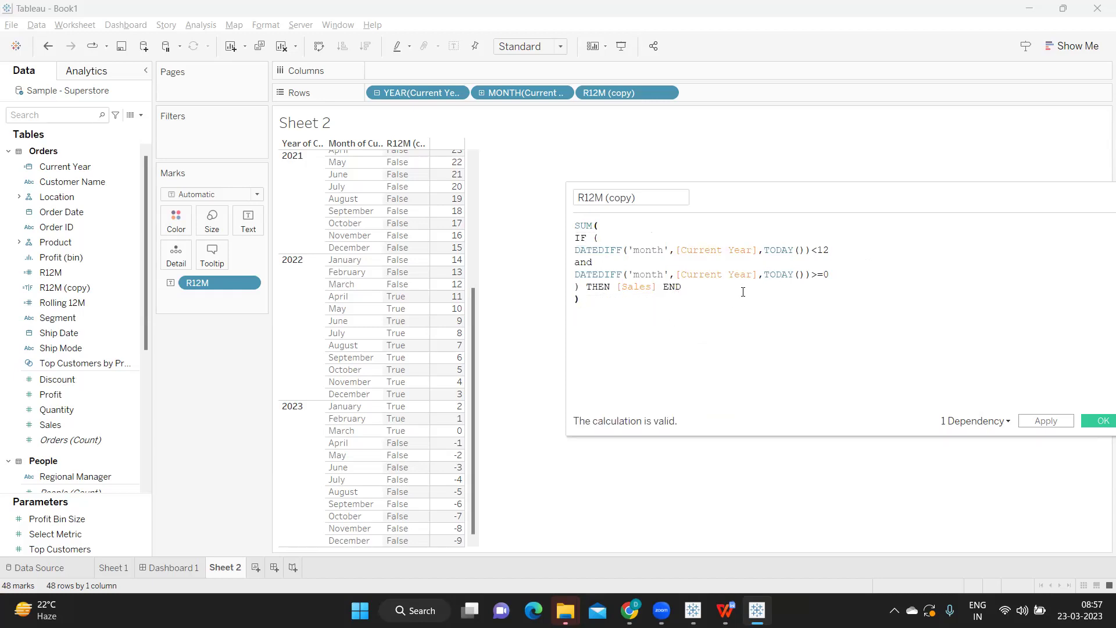
left_click(1041, 421)
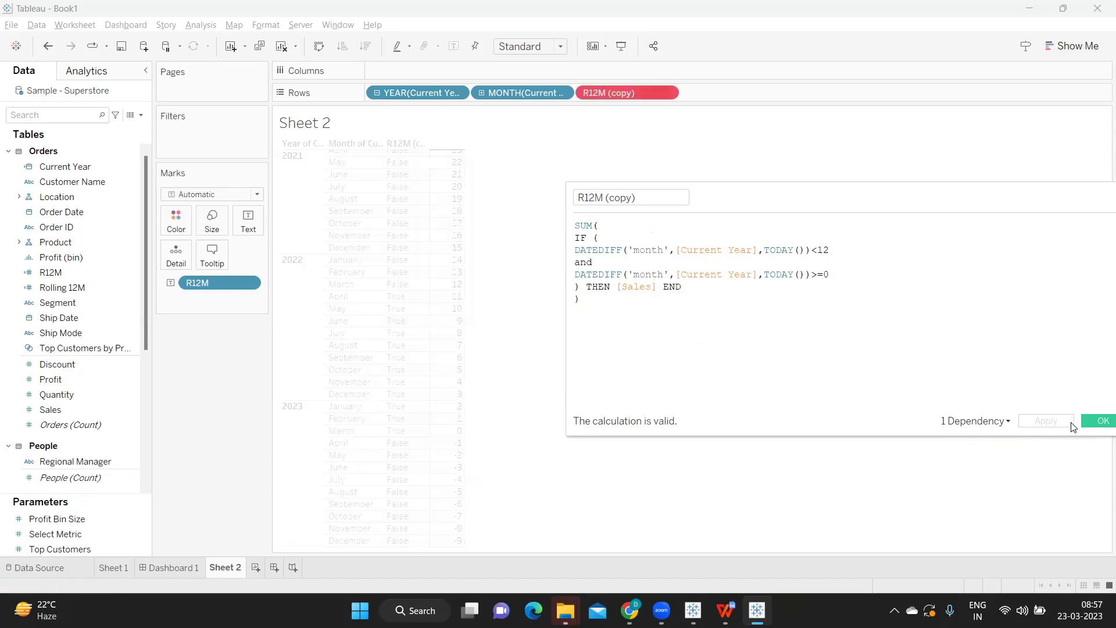
left_click(1099, 421)
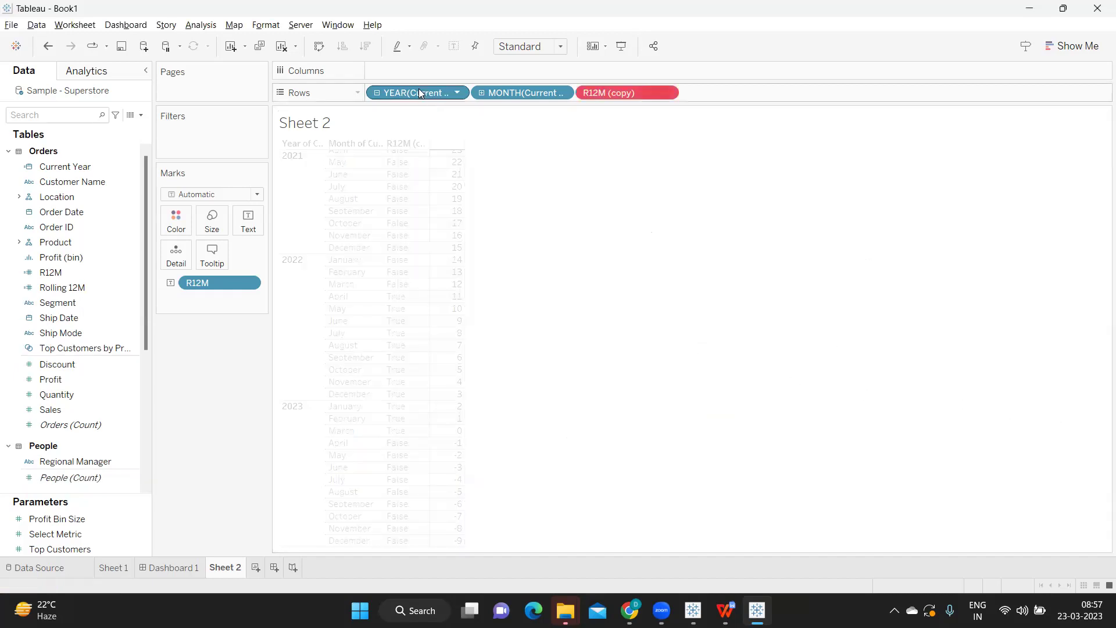
Remove all fields from Rows and Marks to empty Sheet 2.
left_click_drag(418, 92, 468, 139)
left_click_drag(390, 96, 523, 174)
left_click_drag(214, 284, 220, 360)
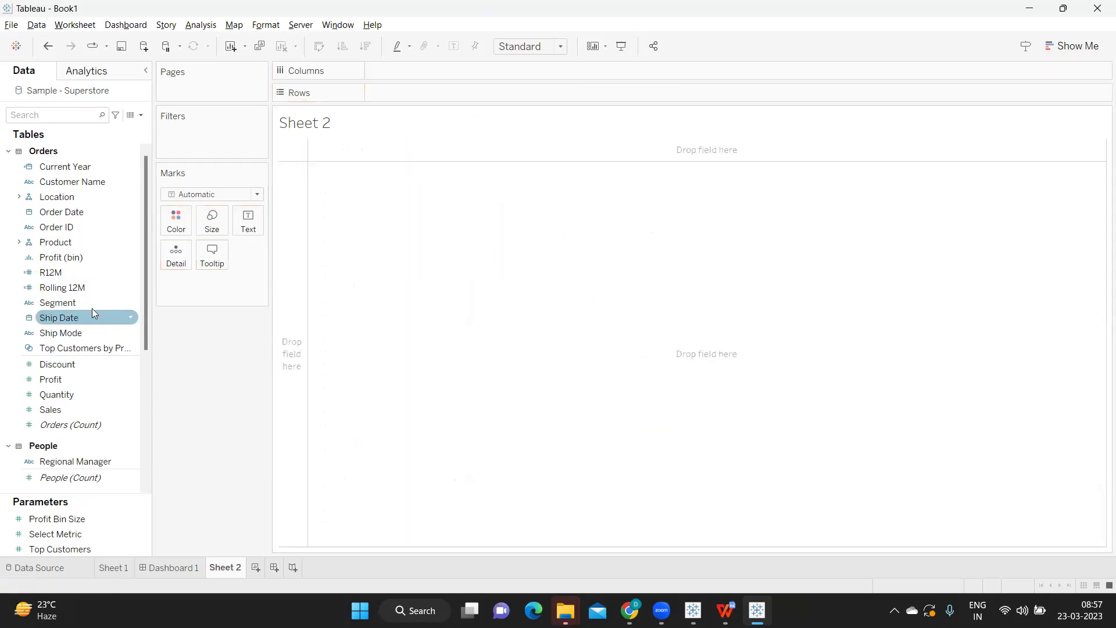
Search the fields for R12, show R12M (copy) as text and fit the sheet to Entire View.
scroll(73, 289, "down", 2)
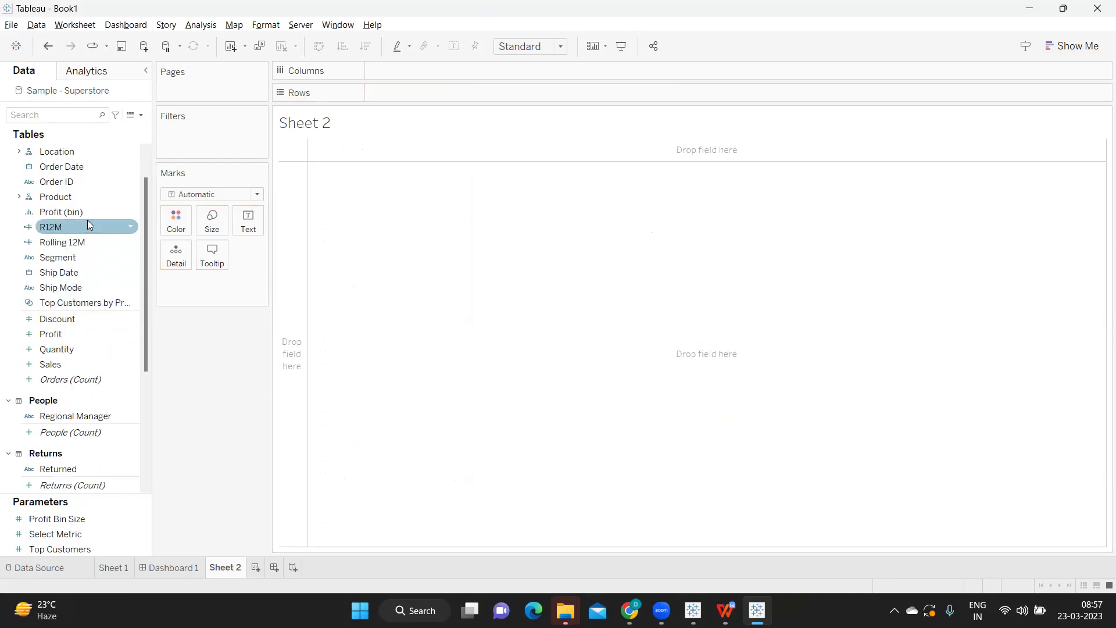
scroll(98, 301, "down", 2)
scroll(98, 301, "up", 2)
scroll(97, 301, "up", 2)
left_click(47, 114)
type("R")
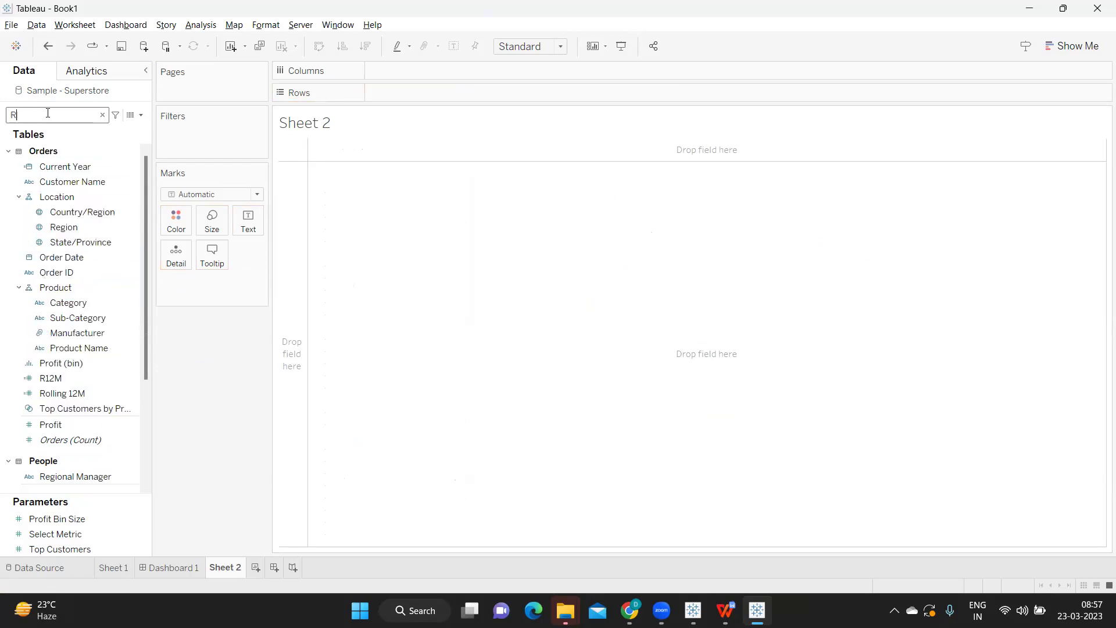
type("12")
left_click_drag(44, 205, 256, 230)
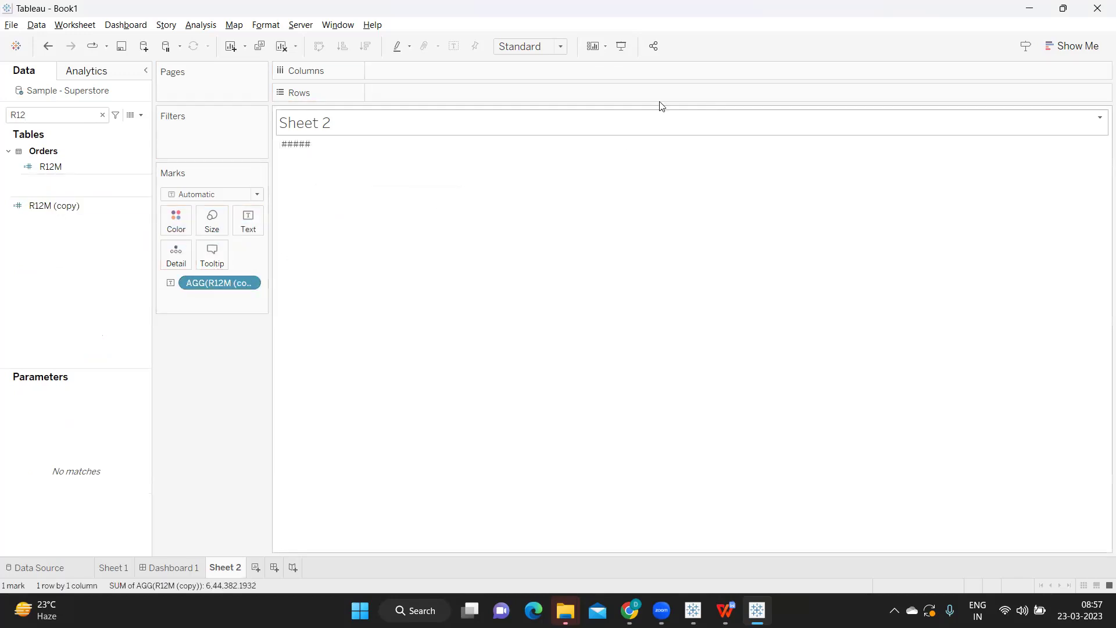
left_click(530, 46)
left_click(526, 97)
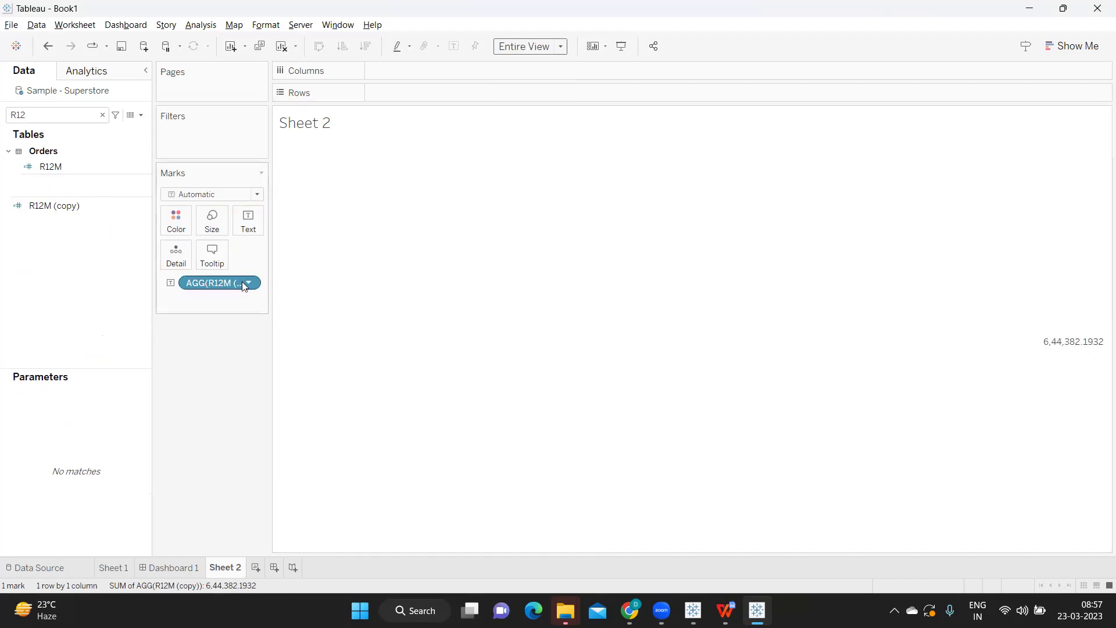
Rename the calculated field R12M (copy) to R12M Sales and save it.
left_click(121, 207)
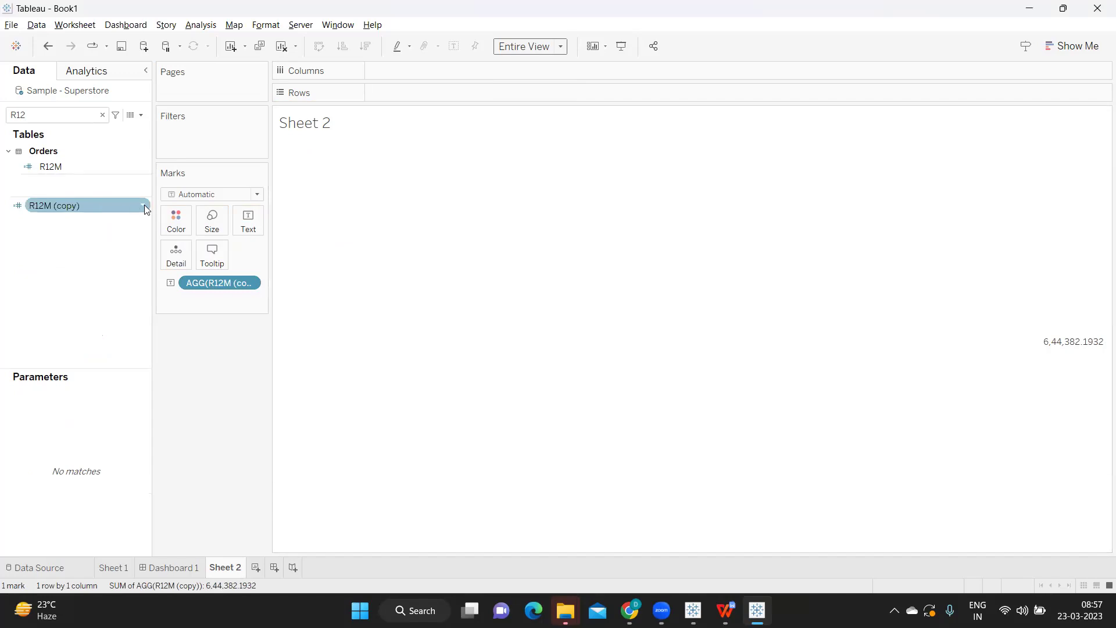
left_click(145, 209)
left_click(174, 279)
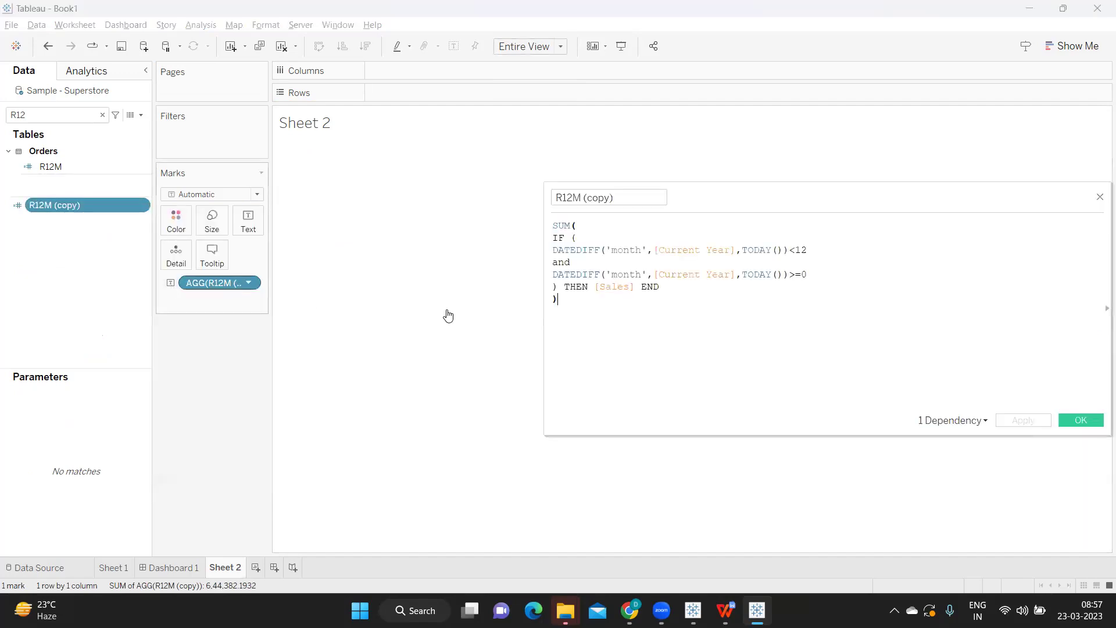
left_click(586, 198)
left_click_drag(581, 197, 624, 194)
type("sAL")
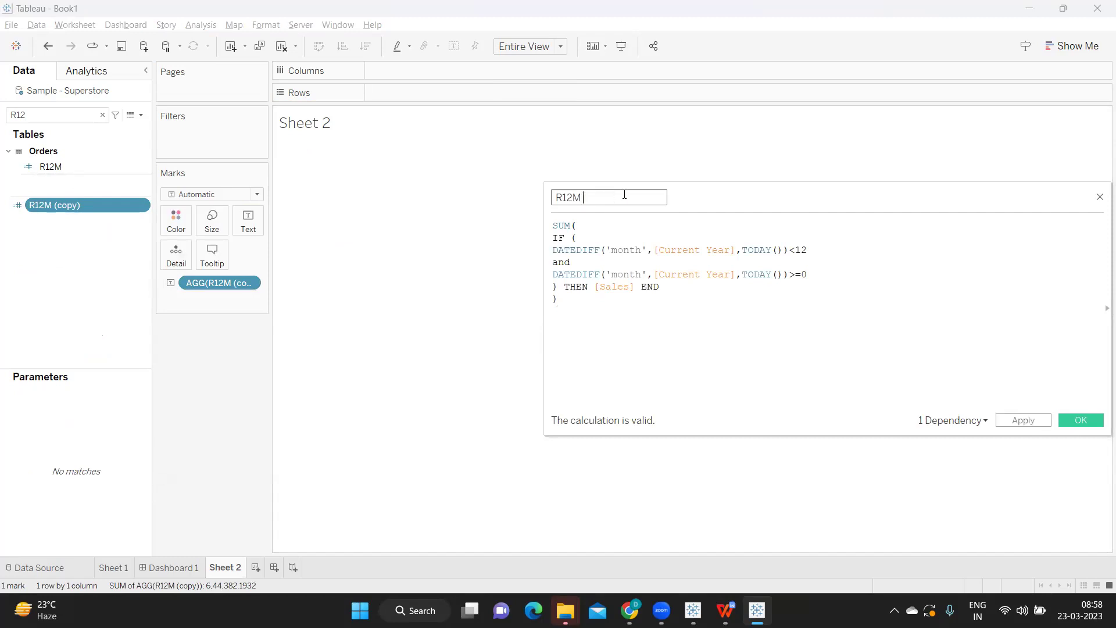
key("BackSpace")
key("BackSpace")
key("BackSpace")
type("Sales")
left_click(1018, 419)
left_click(1080, 420)
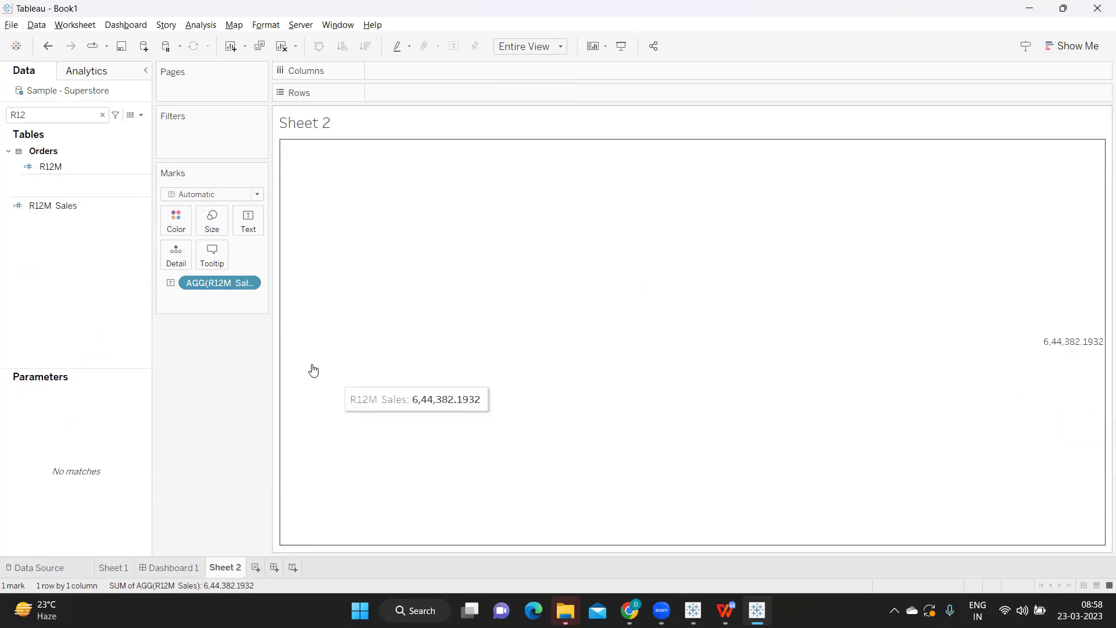
Remove R12M Sales from the view and clear the field search.
left_click_drag(215, 285, 128, 271)
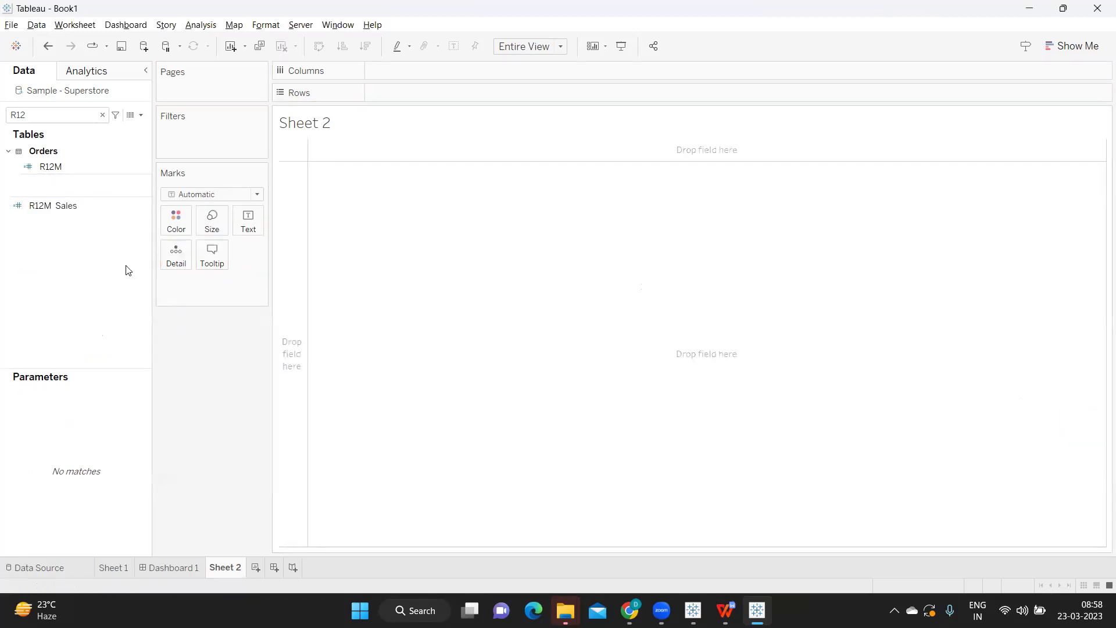
left_click(102, 115)
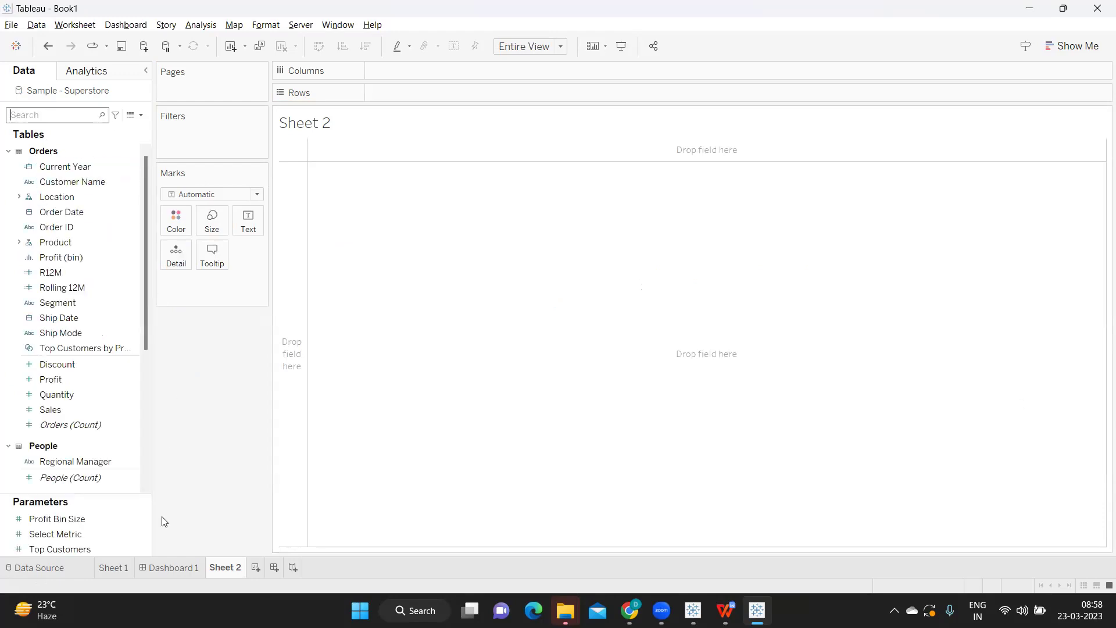
Create a parameter named Select Metric to Display with the Integer data type.
left_click(141, 115)
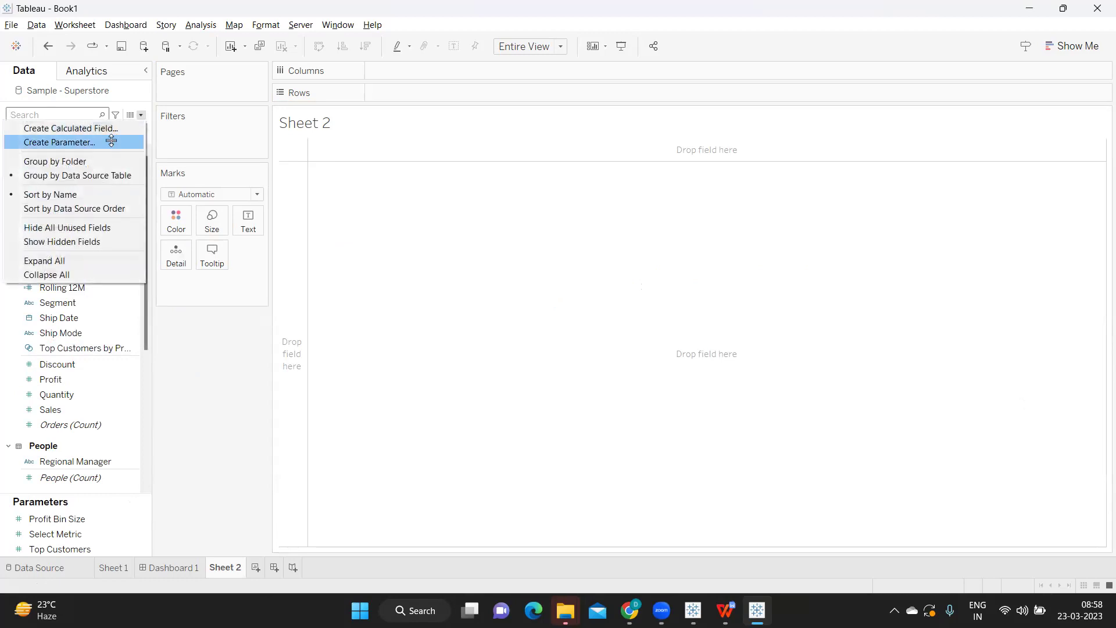
left_click(113, 142)
left_click_drag(425, 182, 284, 180)
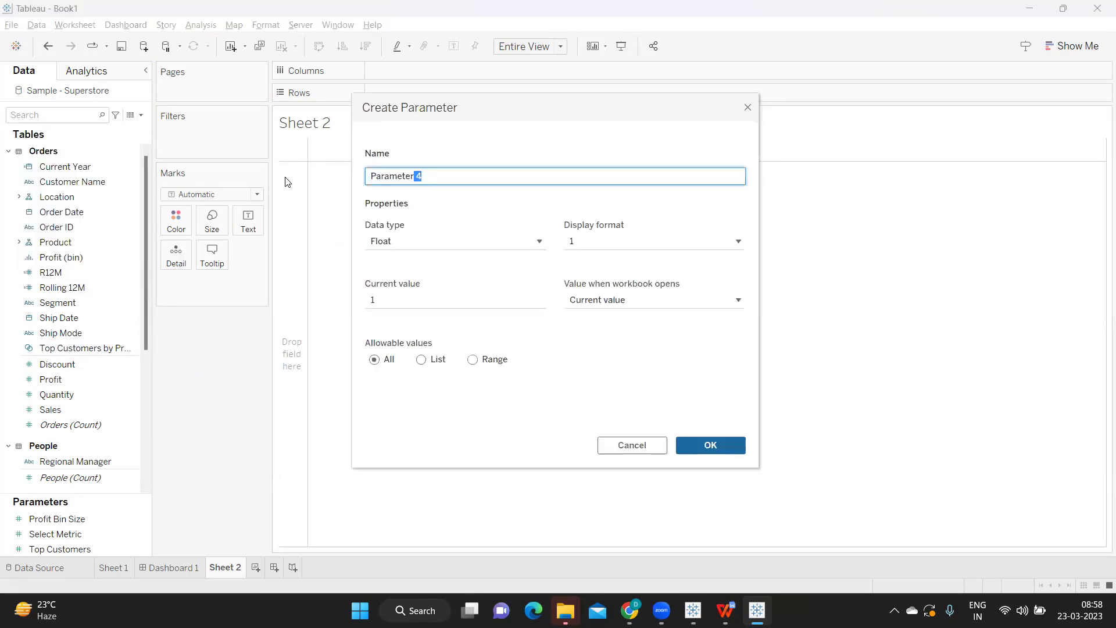
type("Select Metric to Display")
left_click(427, 242)
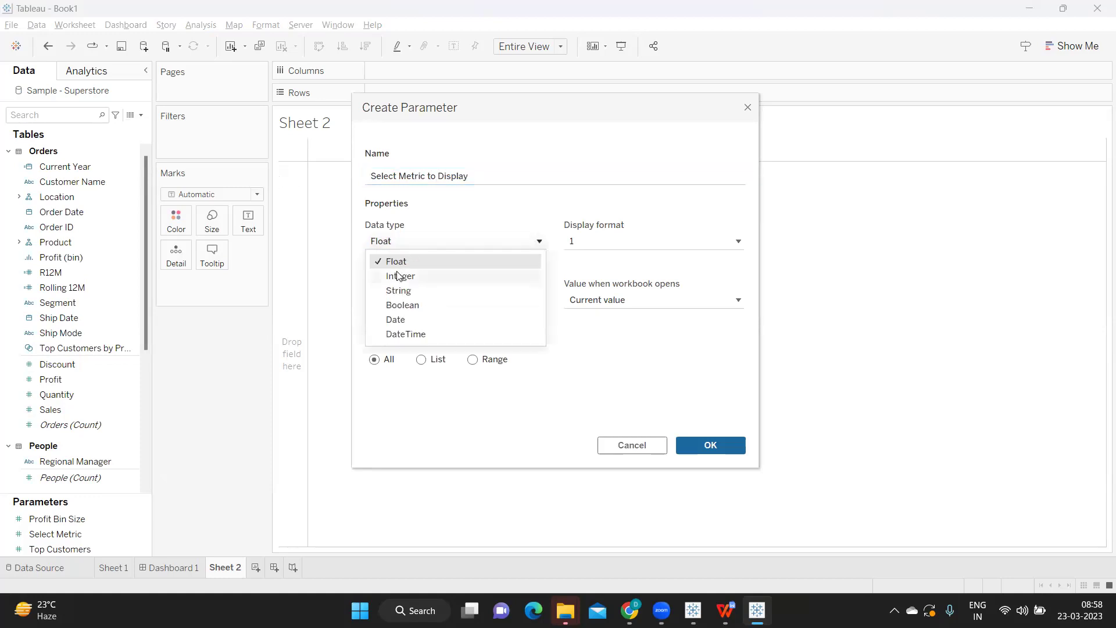
left_click(399, 275)
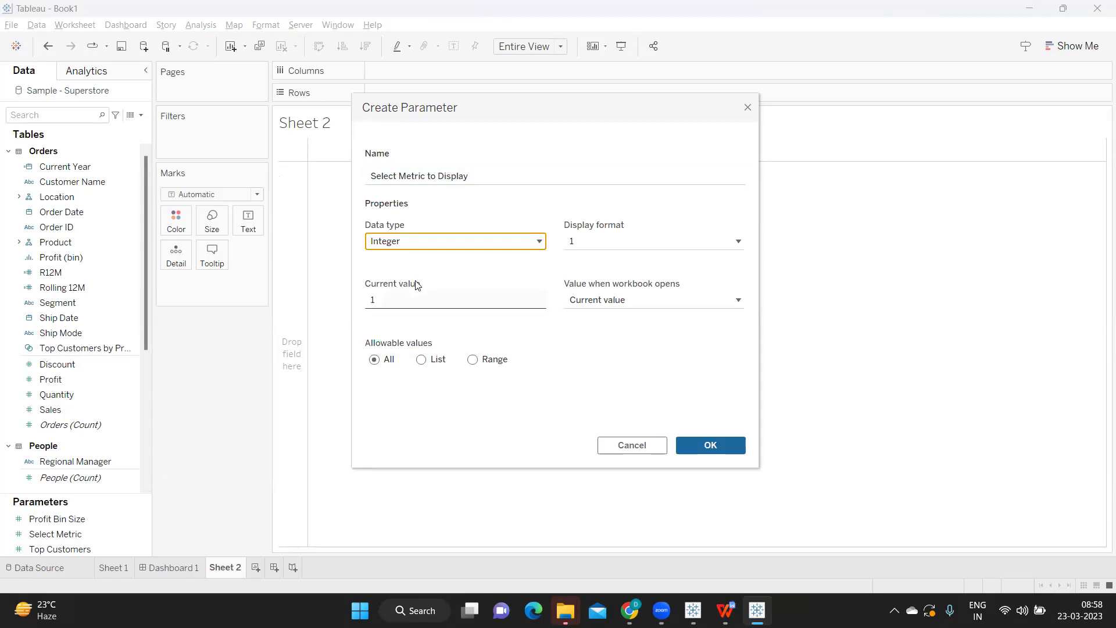
Restrict the parameter's allowable values to a list containing 1, 2 and 3.
left_click(421, 360)
left_click(386, 406)
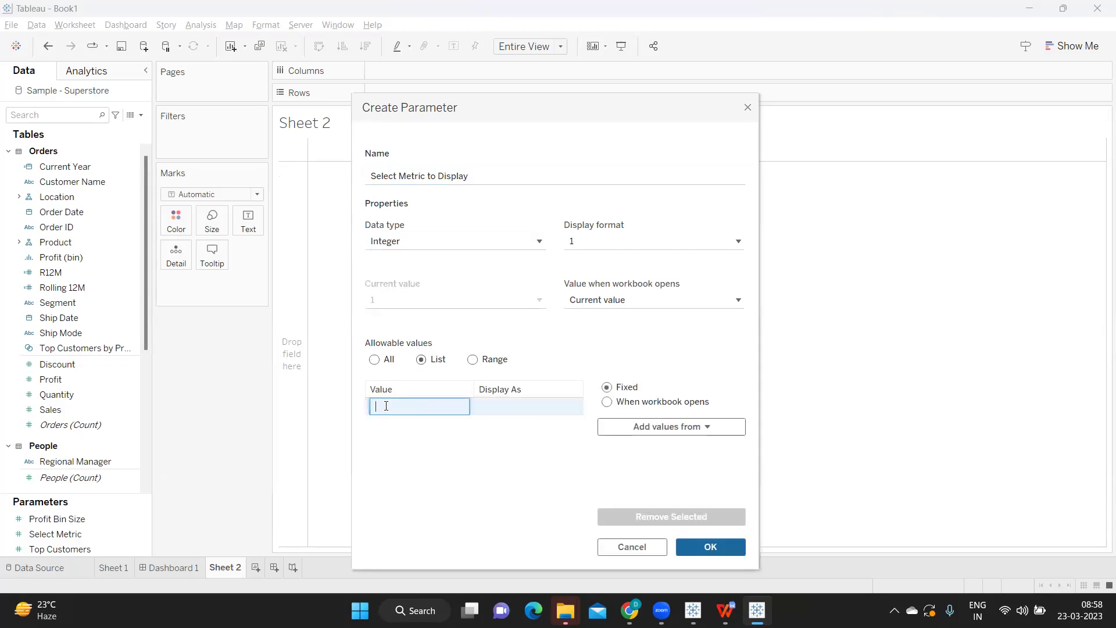
type("1")
key("Return")
key("Return")
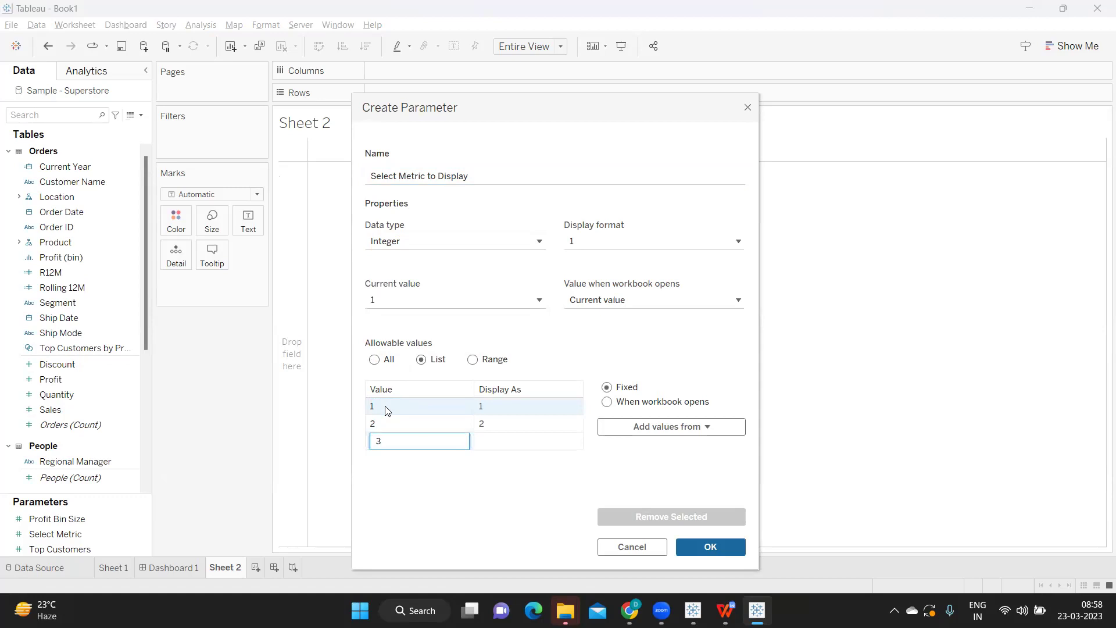
Label the parameter values 1, 2 and 3 as Current Sales, Previous Year Sales and R12 Sales.
left_click(485, 405)
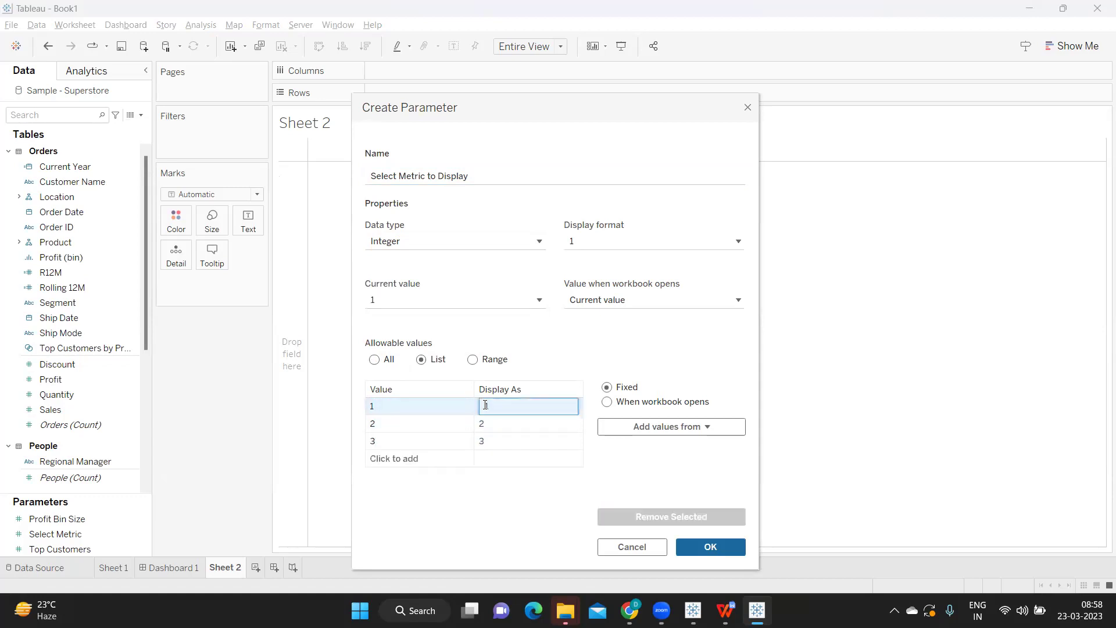
type("Current Sales")
left_click_drag(488, 406, 482, 407)
key("BackSpace")
left_click(490, 424)
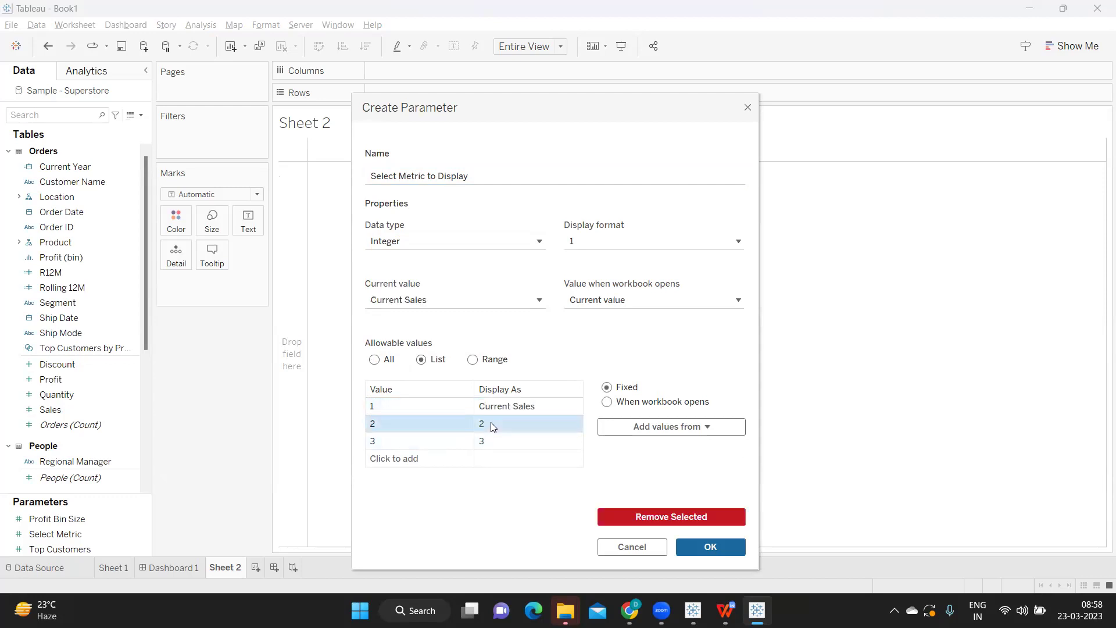
type("Previous")
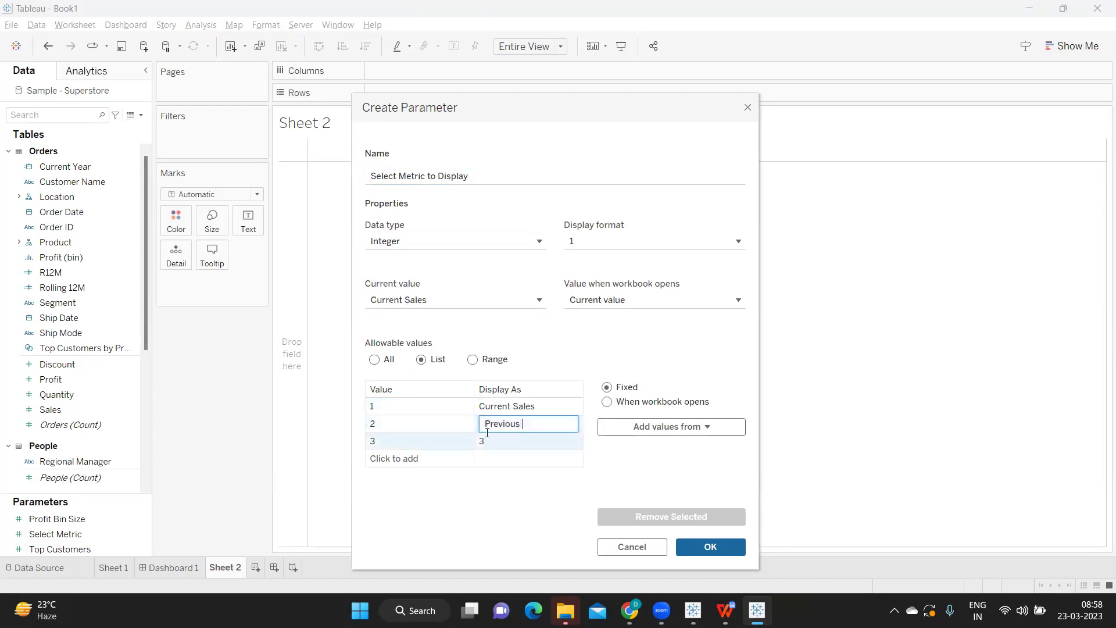
type(" Year Sales")
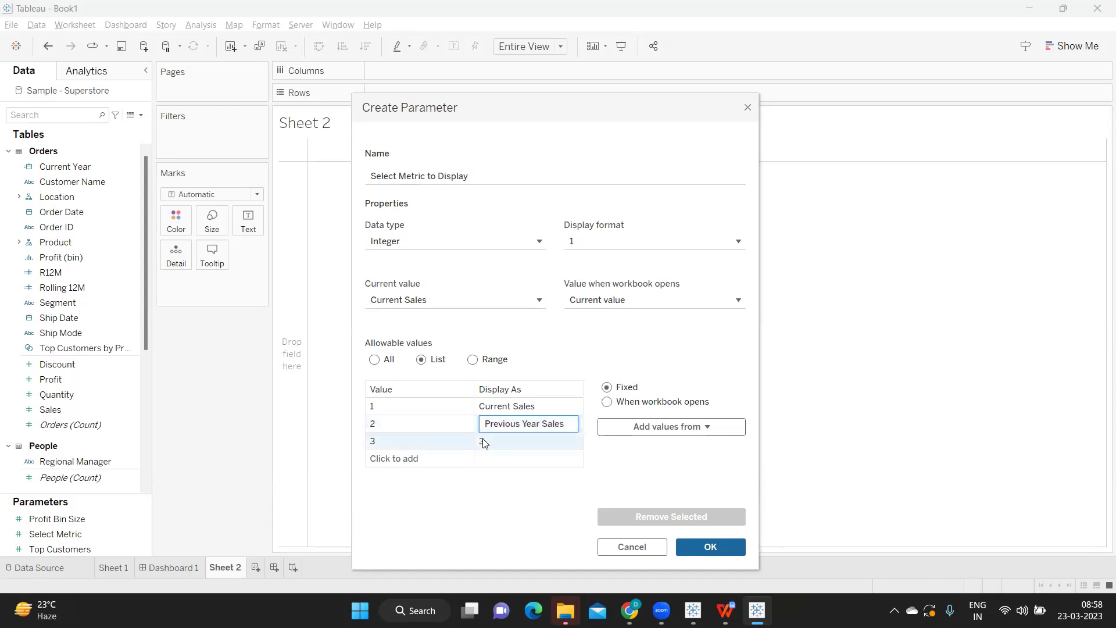
left_click(482, 440)
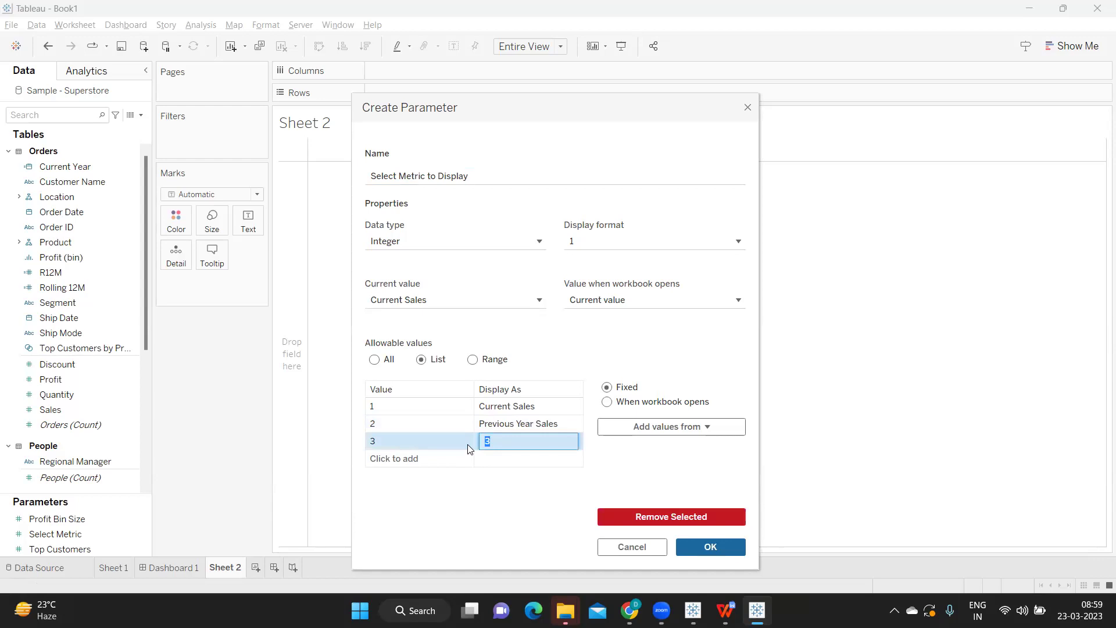
type("R12")
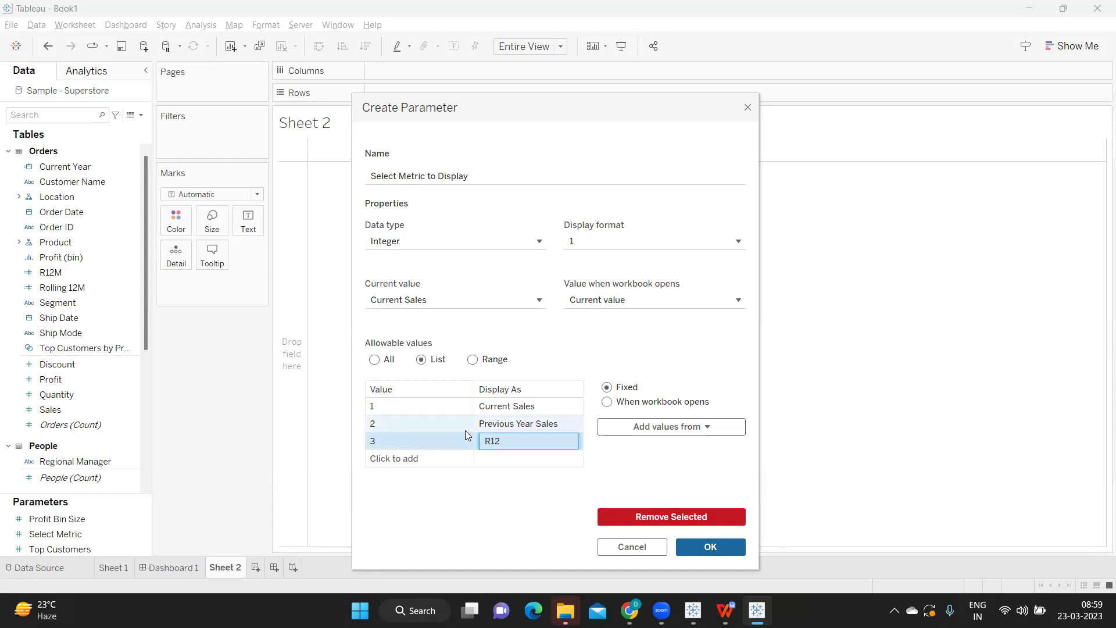
type(" Sales")
Relabel parameter value 1 as Current Year Sales and save the Select Metric to Display parameter.
left_click(516, 407)
left_click(516, 408)
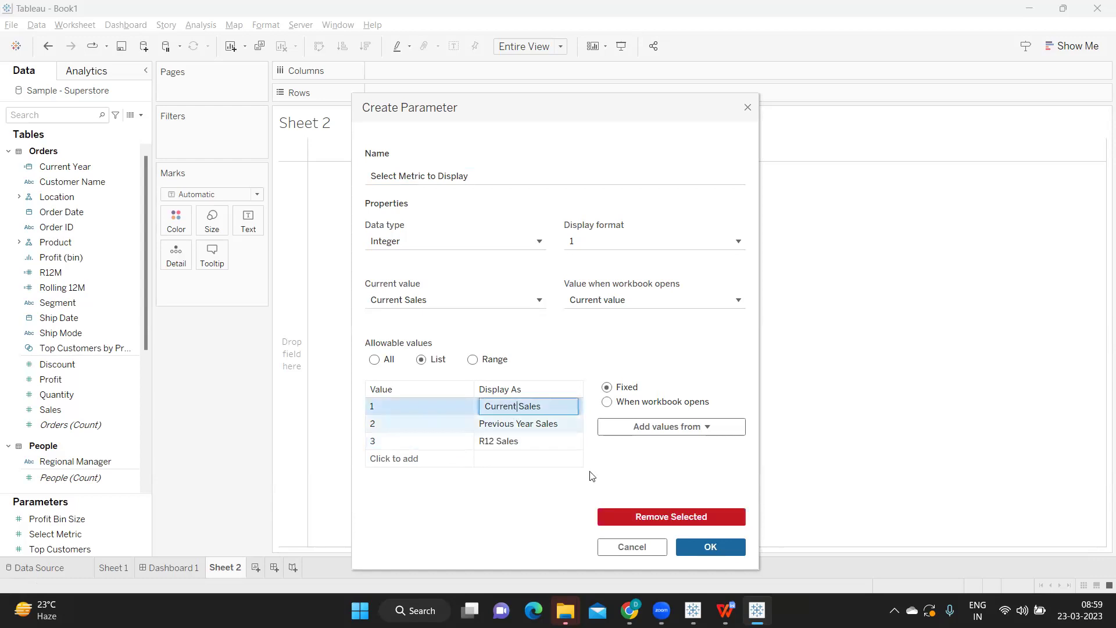
type("Year")
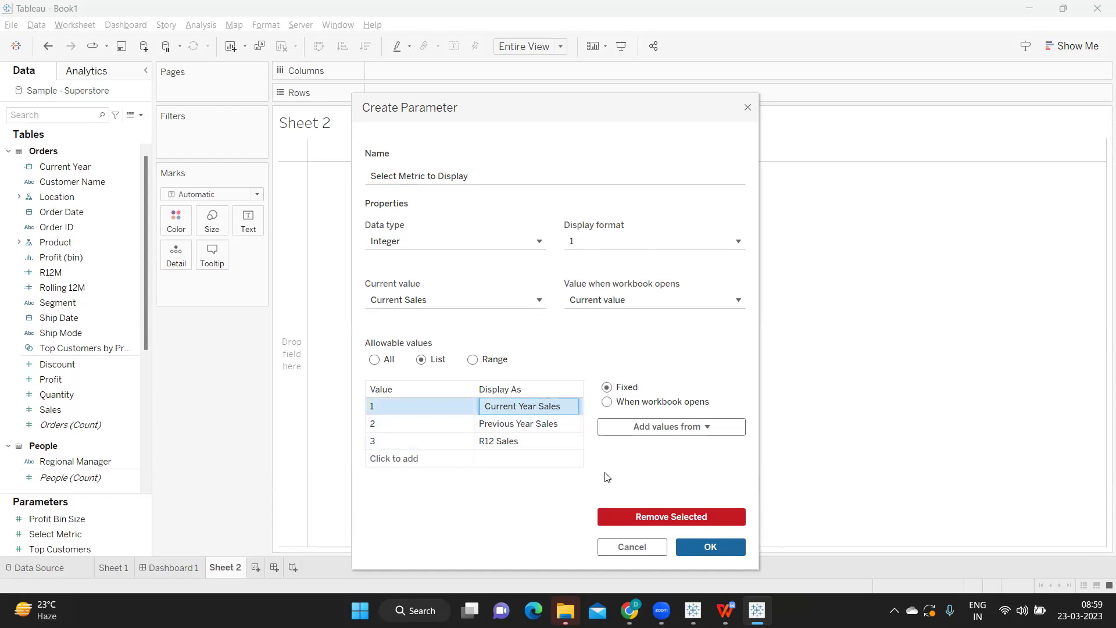
left_click(710, 547)
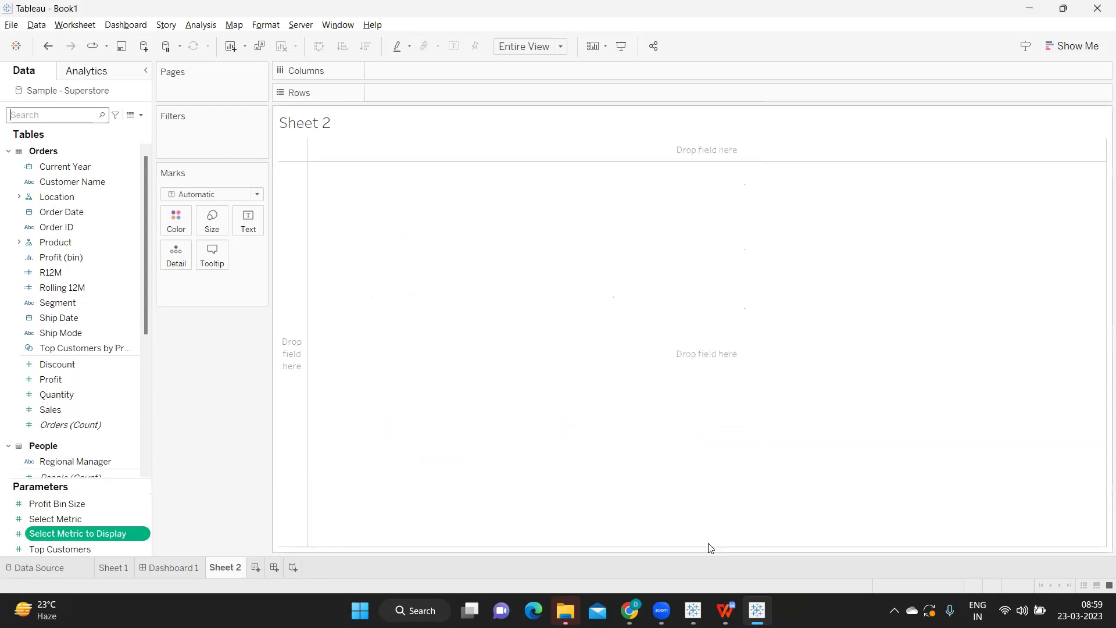
Show the Select Metric to Display parameter control on Sheet 2 and open its list of choices.
left_click(144, 531)
left_click(181, 325)
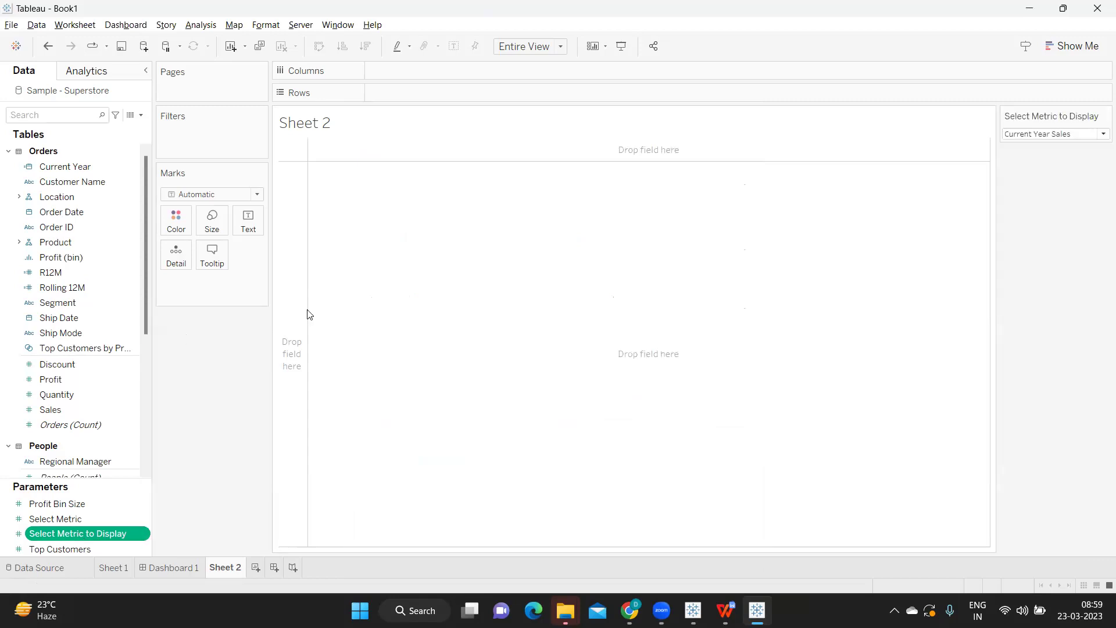
left_click(1061, 135)
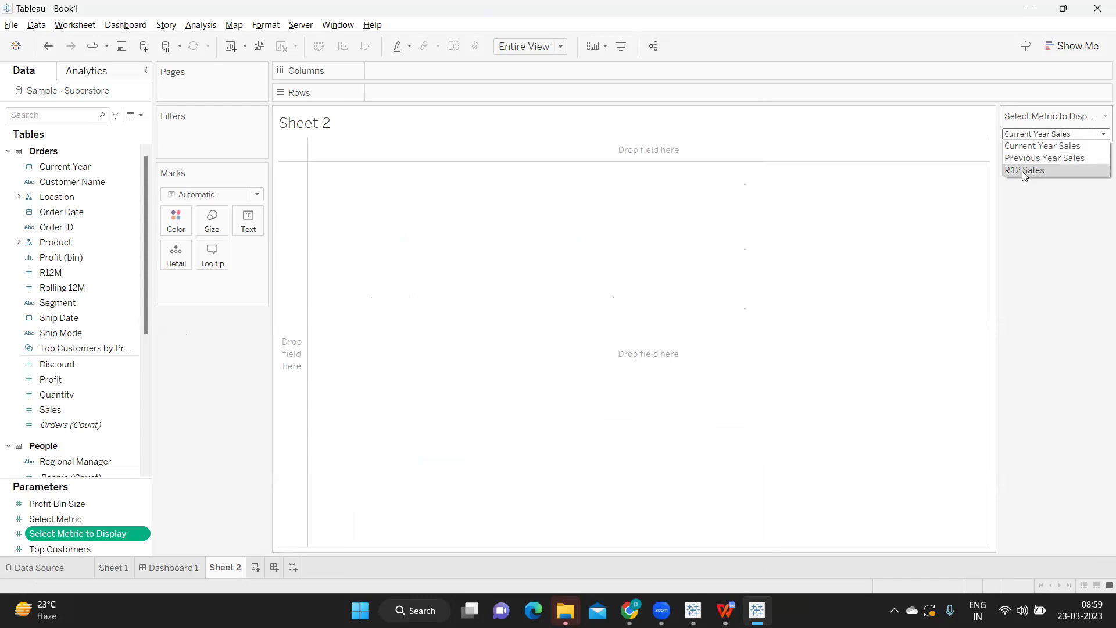
Create a calculated field named P. Select Metric to Display.
left_click(141, 114)
left_click(110, 126)
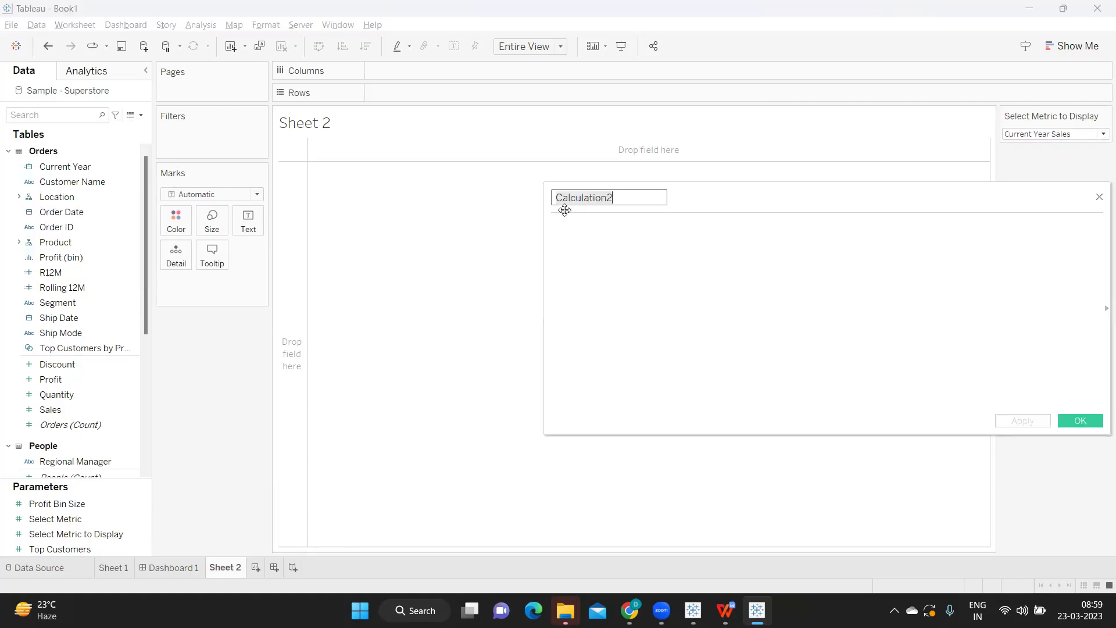
left_click_drag(827, 199, 770, 216)
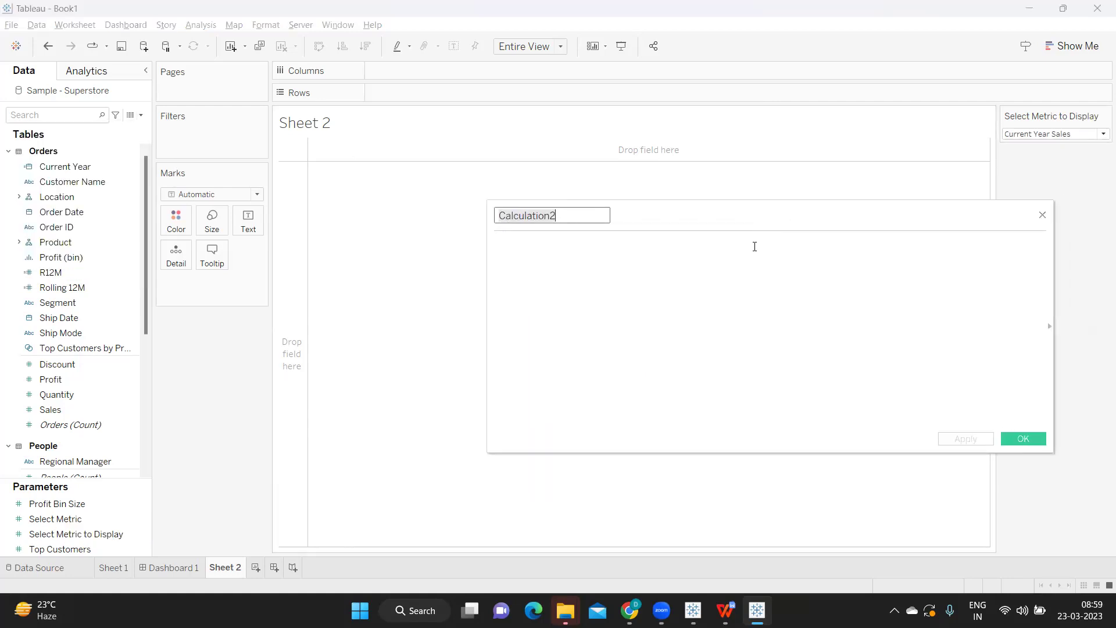
type("P. Select metr")
key("BackSpace")
key("BackSpace")
key("BackSpace")
key("BackSpace")
type("Metric to Dsip")
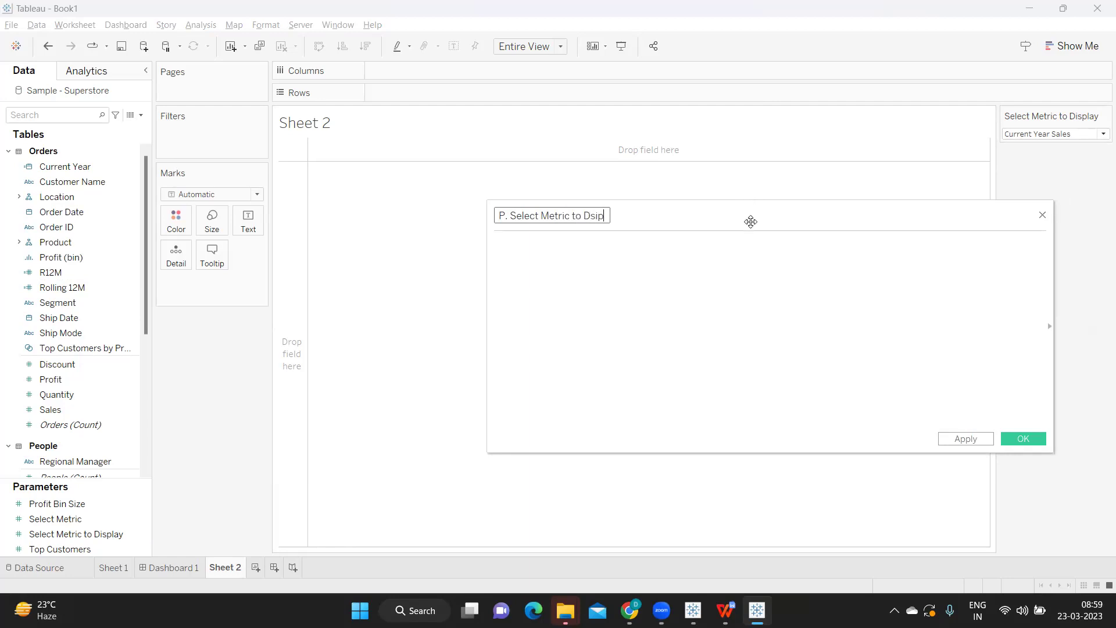
key("BackSpace")
key("BackSpace")
key("BackSpace")
type("isplay")
key("Tab")
Begin the formula with CASE [Select Metric to Display] and the line WHEN 1 THEN [CY Sales].
type("CASE")
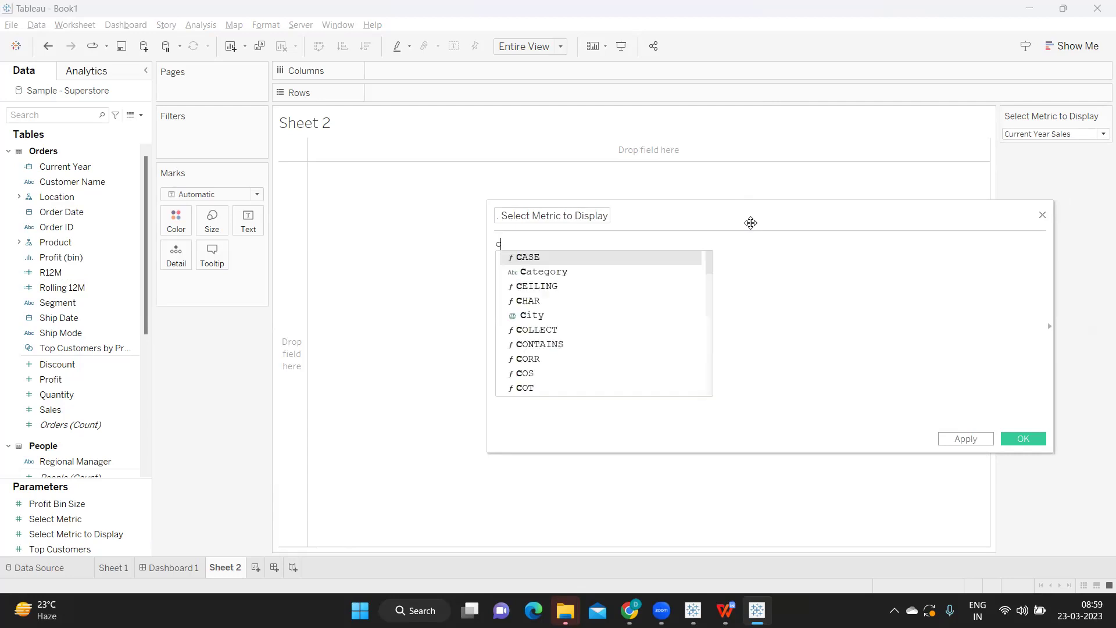
type(" sel")
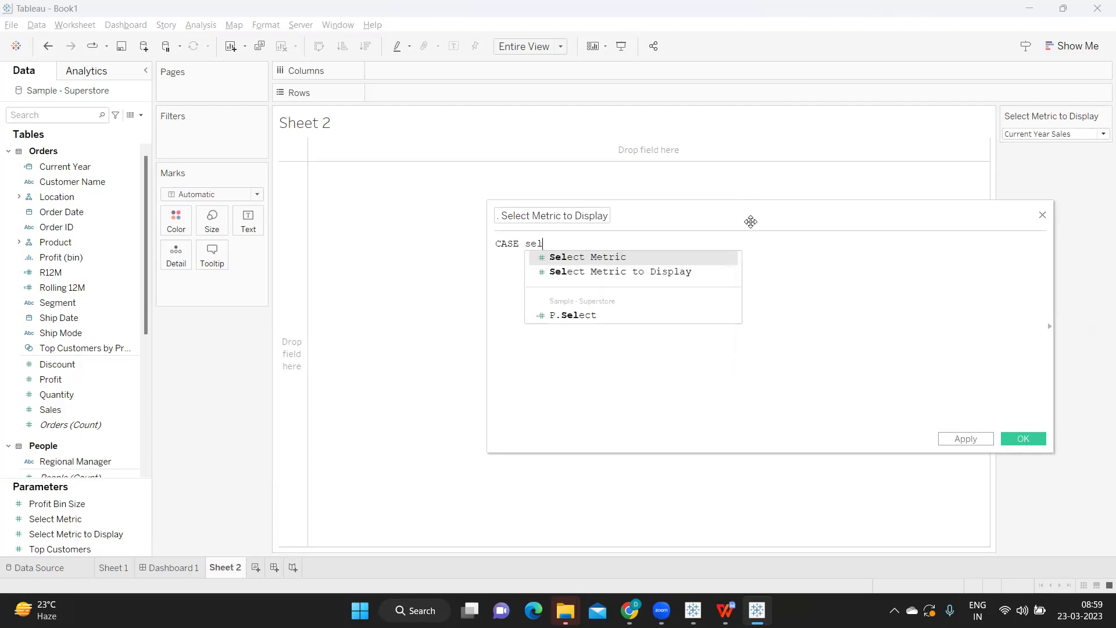
key("Down")
key("Return")
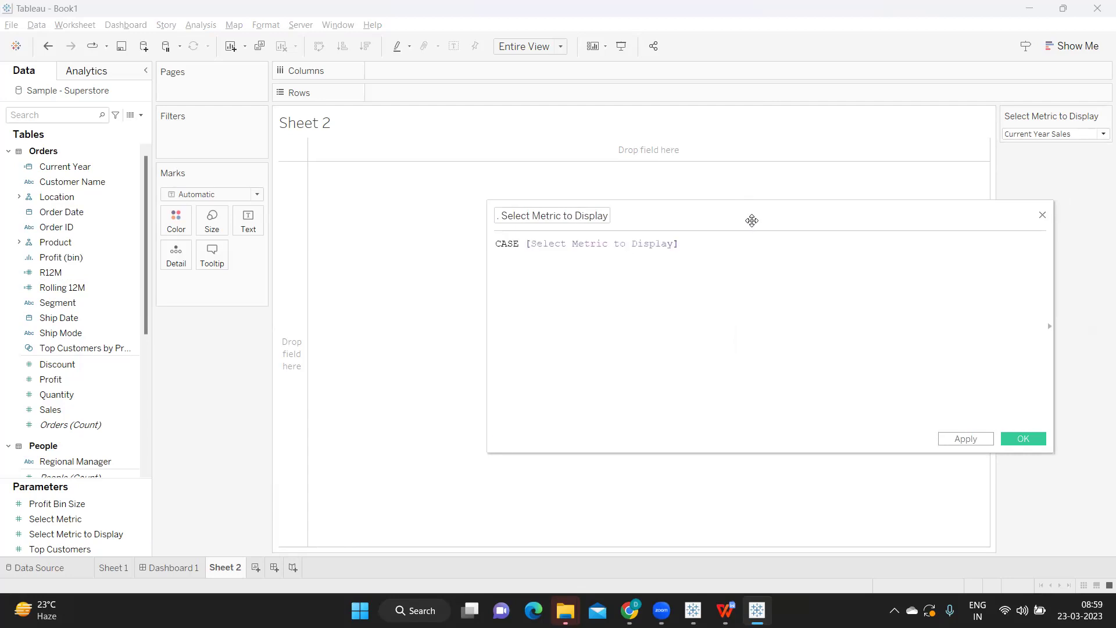
type("i")
type("WHEN  1 ")
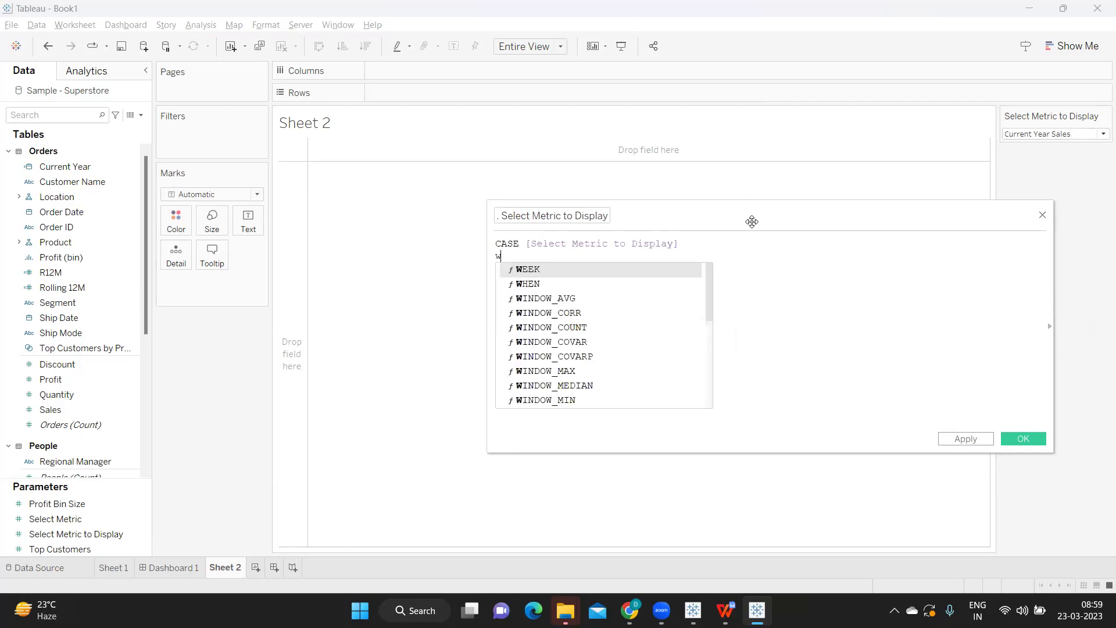
type("THEN")
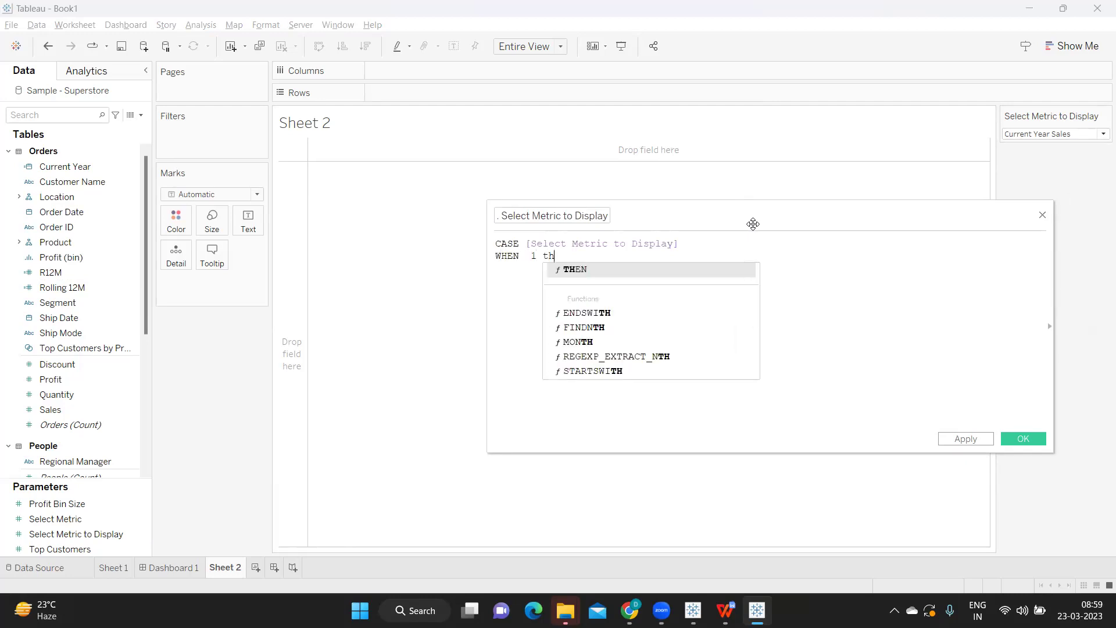
type(" cy")
key("Return")
key("Return")
Add the line WHEN 2 THEN [PY Sales] to the CASE formula.
type("wh")
key("Return")
type("2 THEN py")
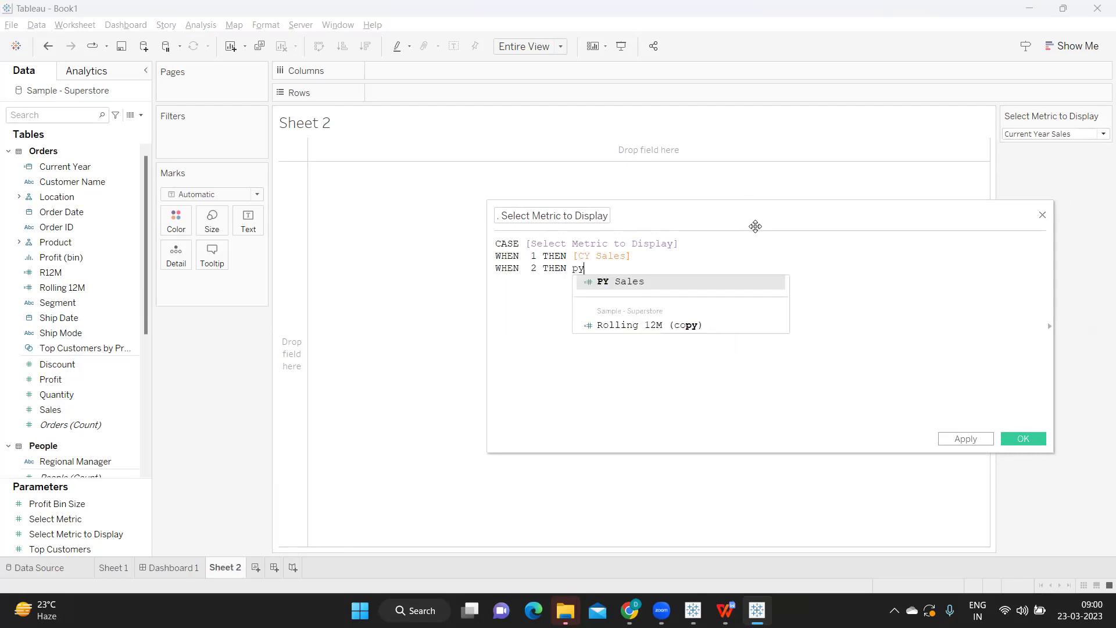
key("Return")
key("Return")
Add the line WHEN 3 THEN [R12M Sales] and close the CASE formula with END.
type("whe")
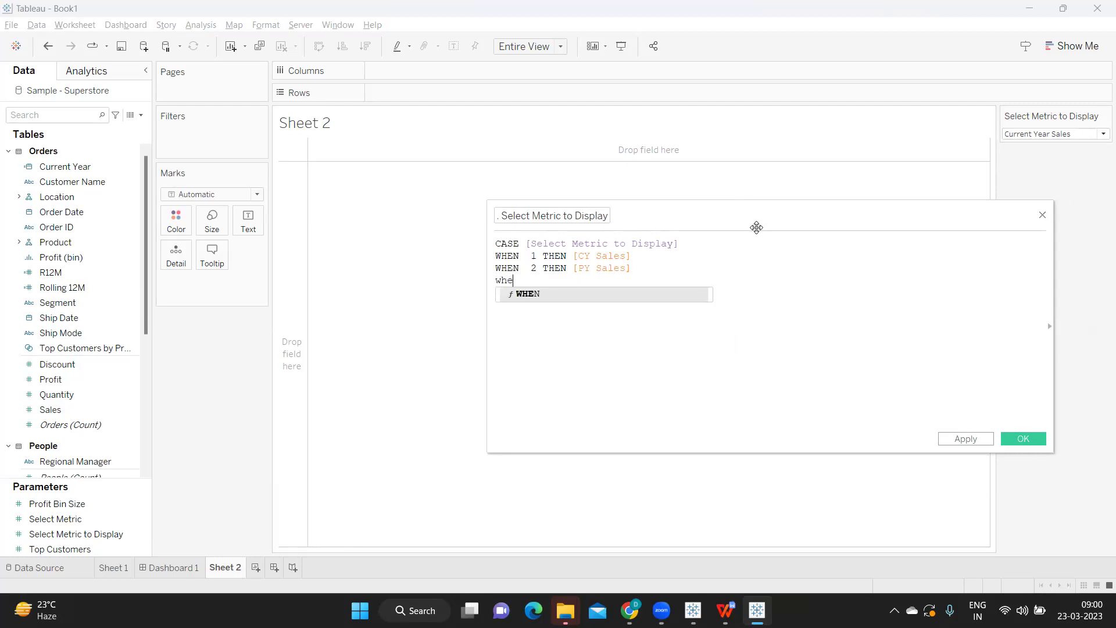
key("Return")
type("3 th")
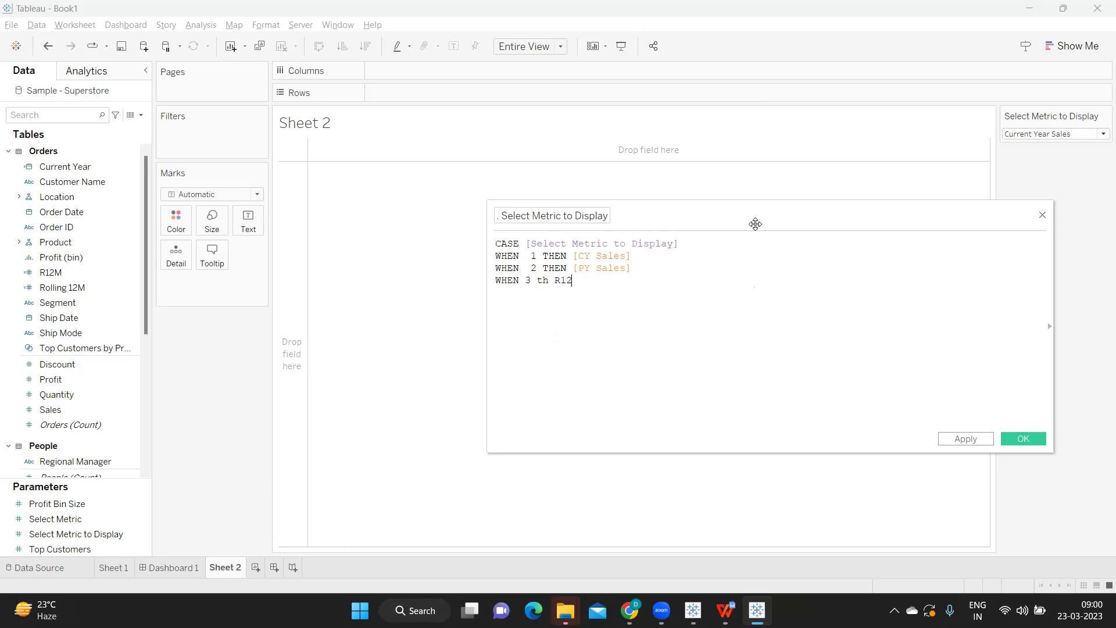
key("BackSpace")
key("Return")
type("rr")
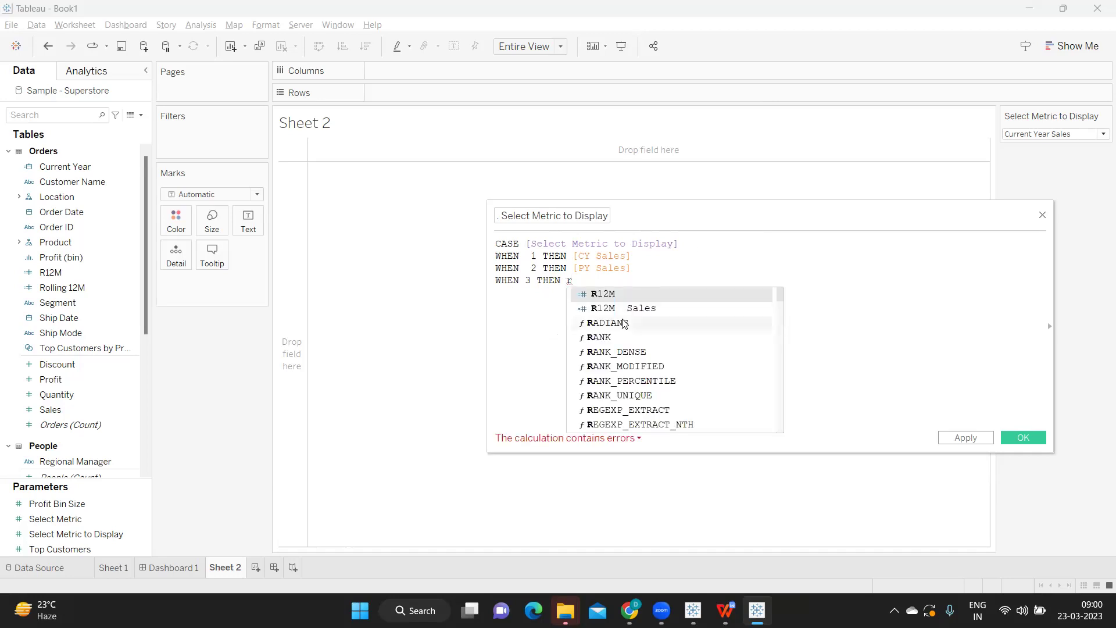
double_click(664, 308)
key("Return")
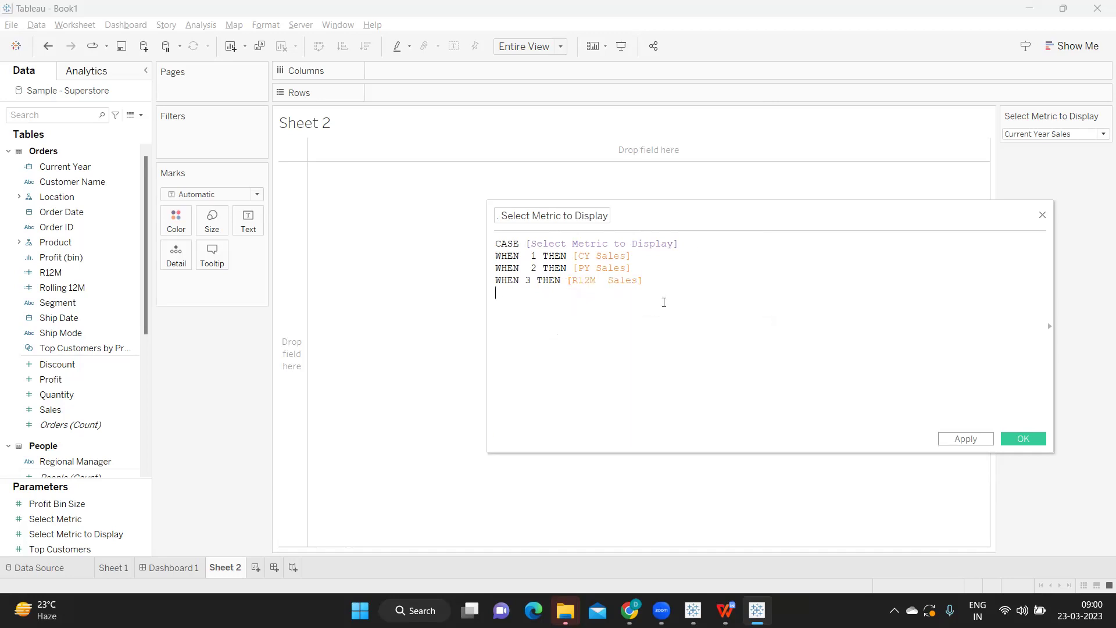
type("end")
double_click(663, 304)
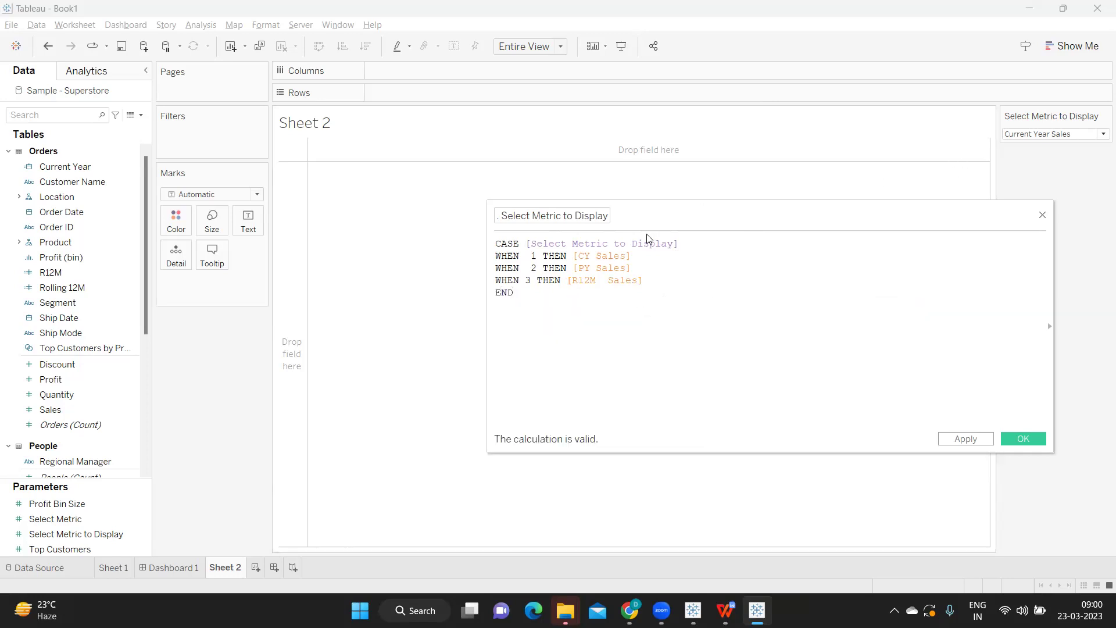
Review the three returned sales fields in the formula, and save the calculated field.
left_click_drag(571, 256, 662, 250)
left_click_drag(569, 268, 647, 265)
left_click_drag(562, 280, 671, 280)
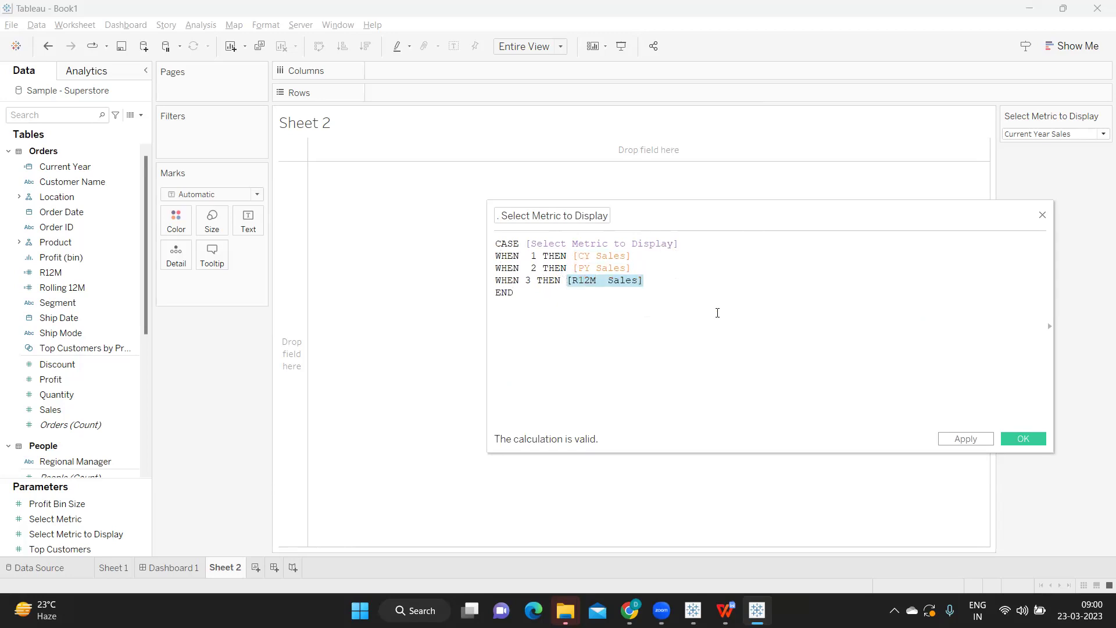
left_click(965, 438)
left_click(1023, 438)
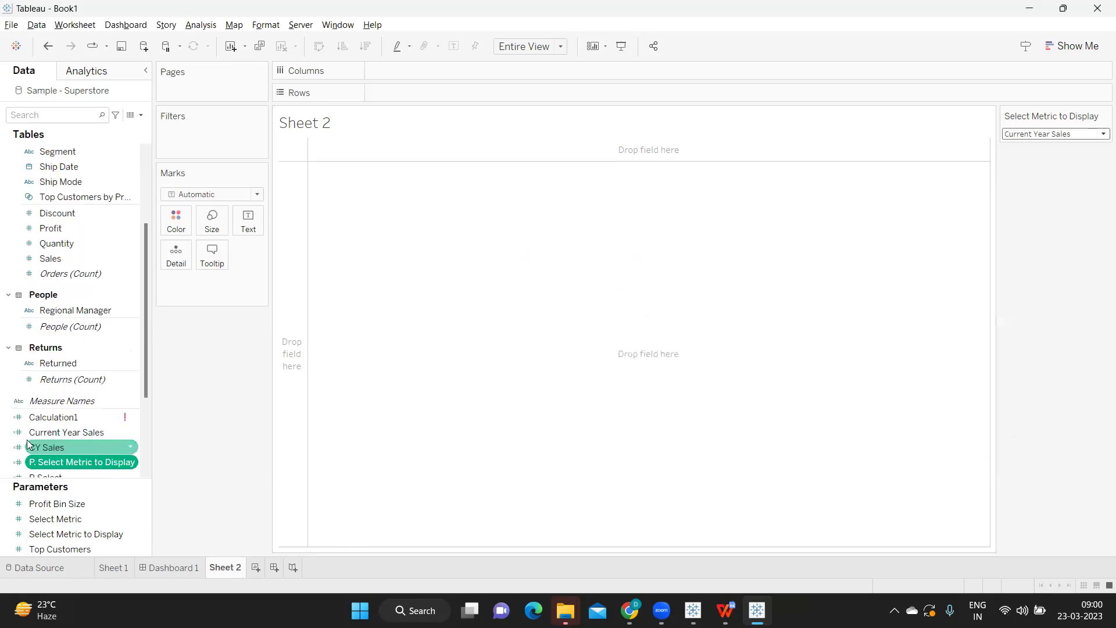
Find Category, place it on Rows, and set the view's fit to Standard.
left_click(46, 115)
type("ca")
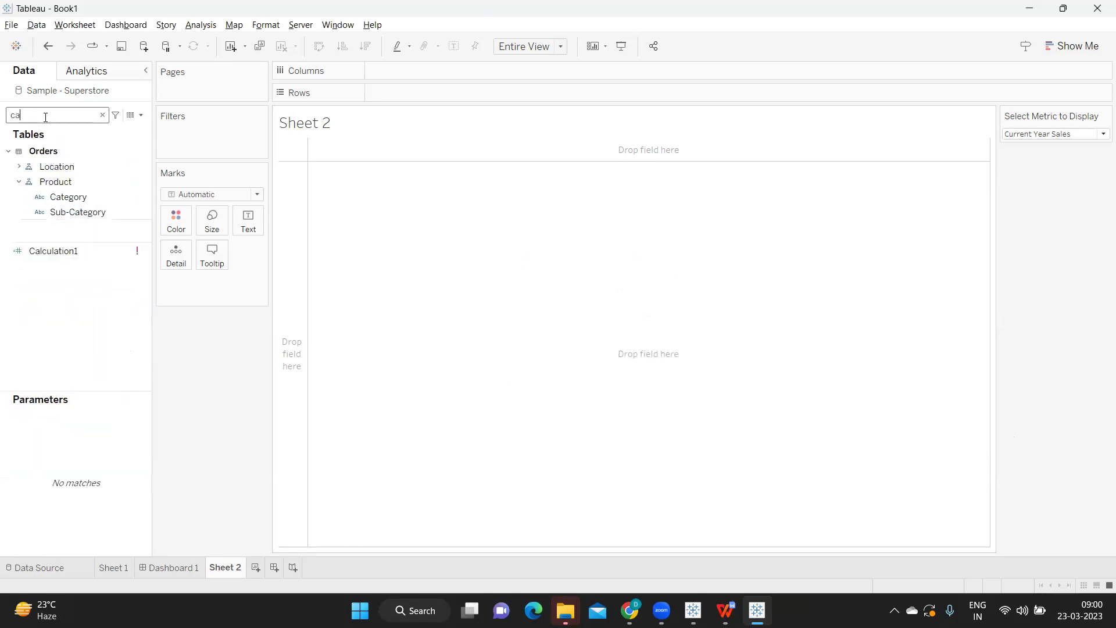
left_click_drag(64, 197, 407, 93)
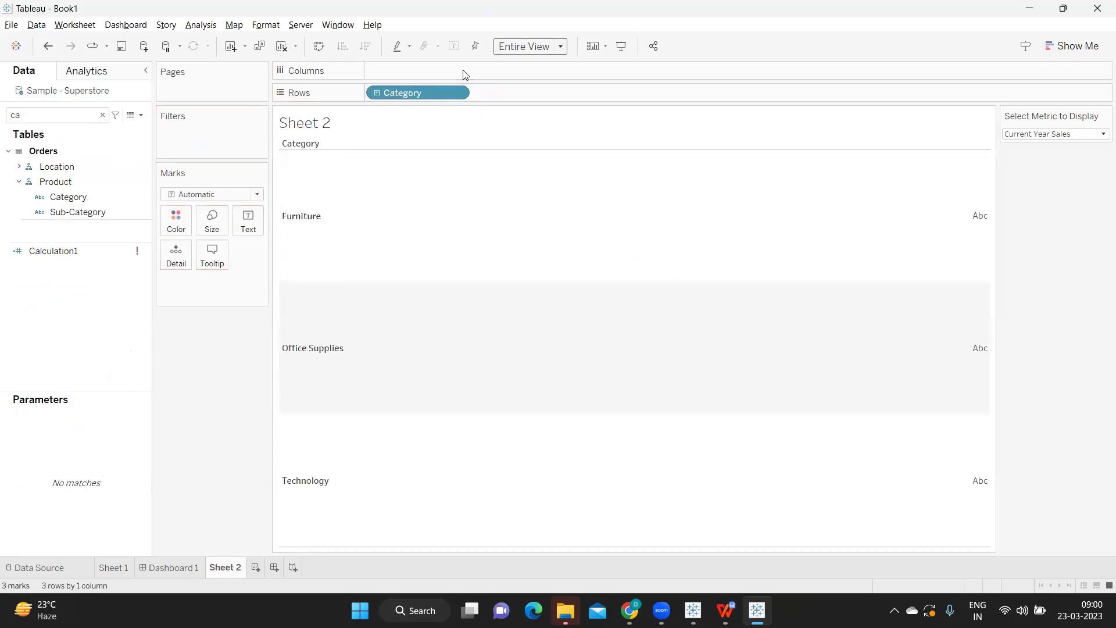
left_click(523, 46)
left_click(516, 65)
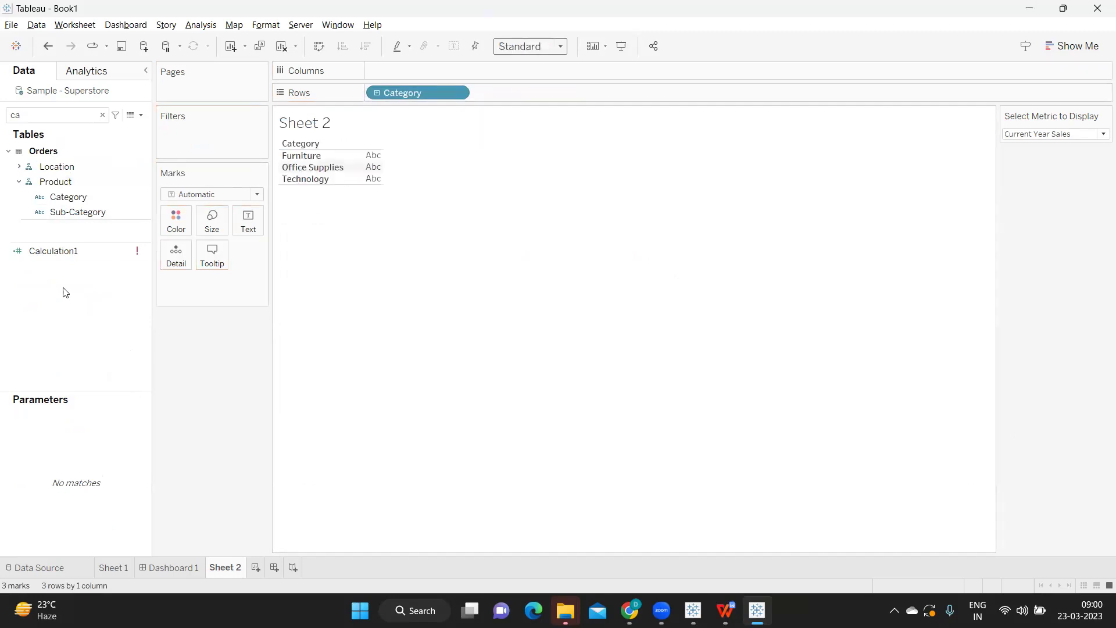
Search the fields for "p." and show P. Select Metric to Display as text for each category.
left_click(52, 254)
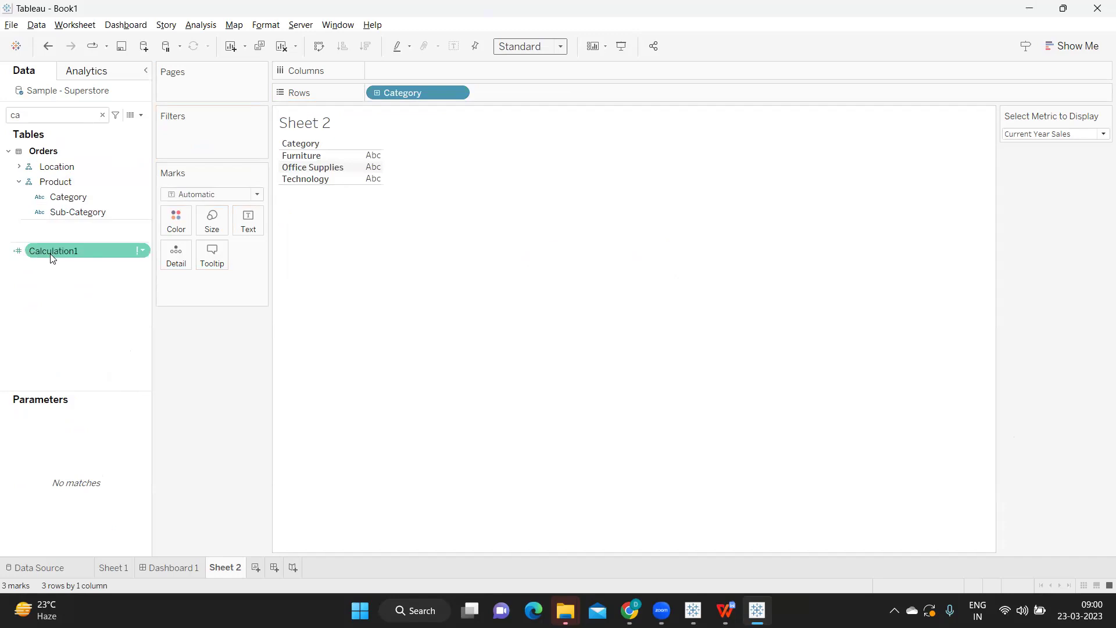
left_click(102, 115)
left_click(67, 116)
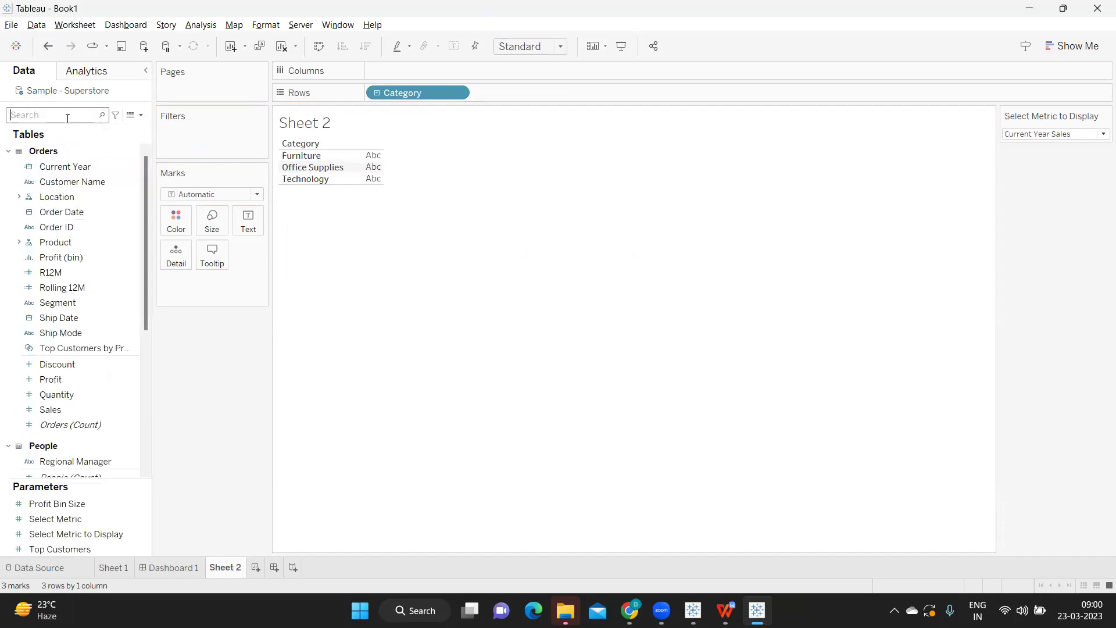
type("p.")
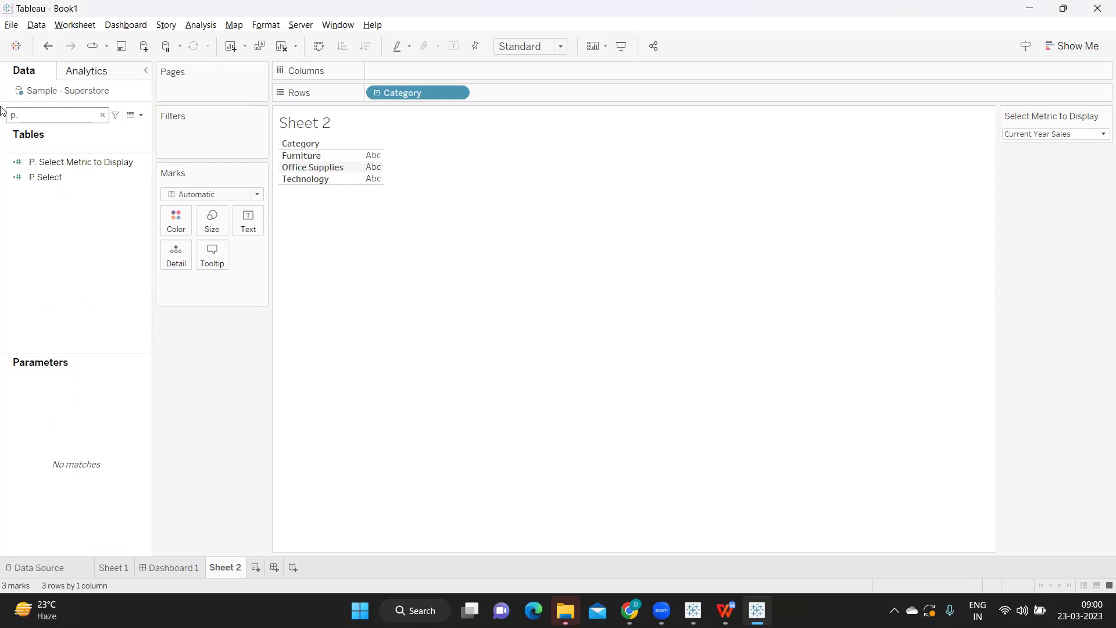
left_click_drag(58, 162, 251, 227)
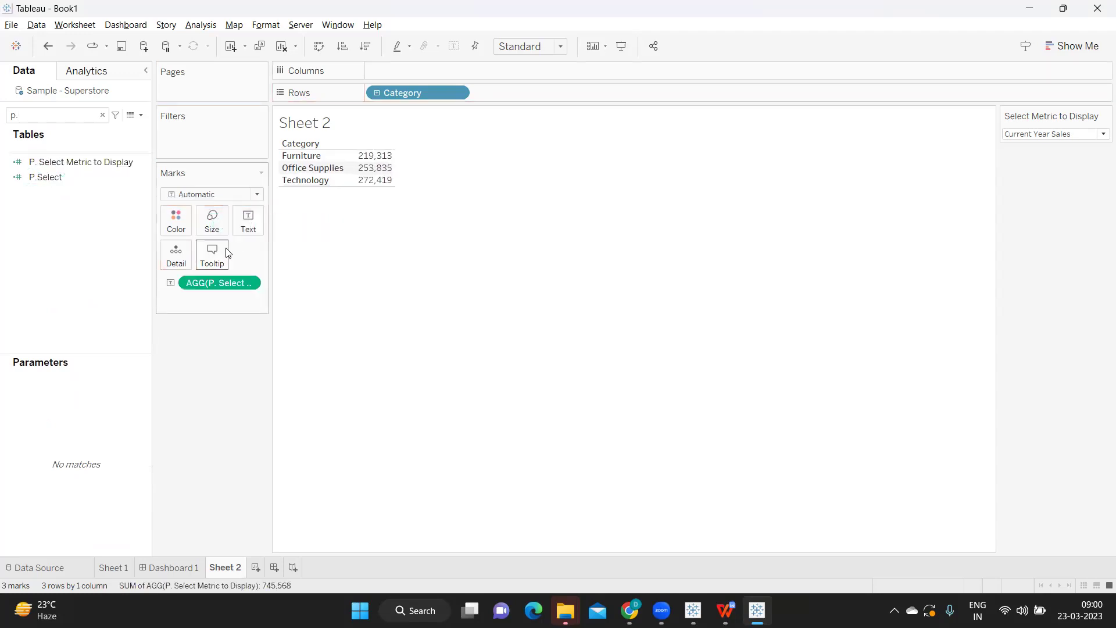
Test the parameter by switching it to Previous Year Sales and then to R12 Sales.
left_click(1015, 134)
left_click(1029, 154)
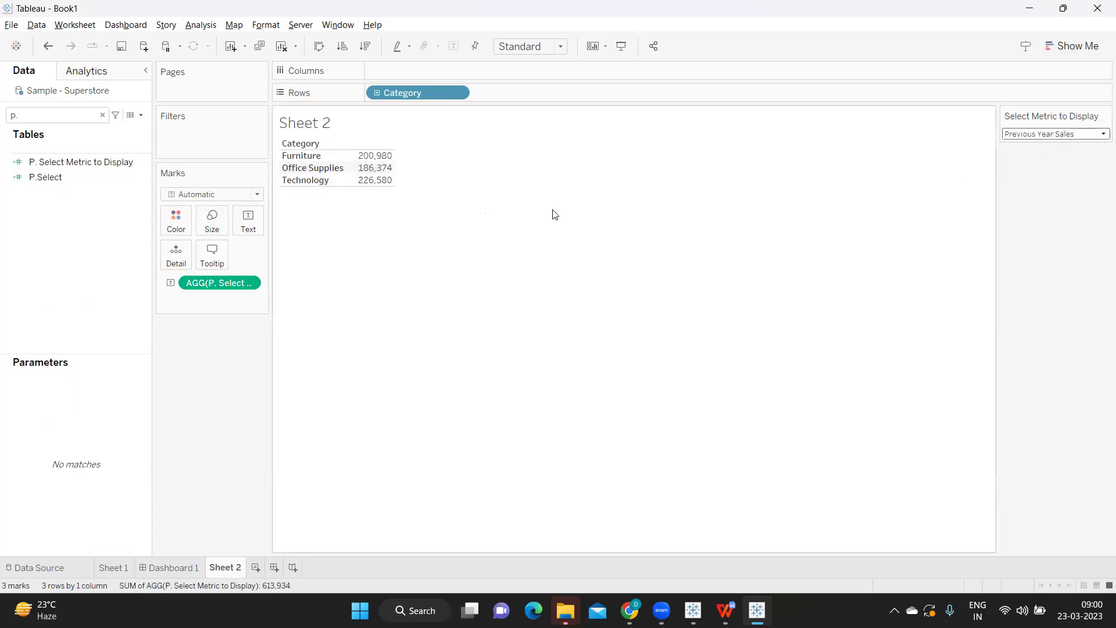
left_click(1044, 138)
left_click(1025, 172)
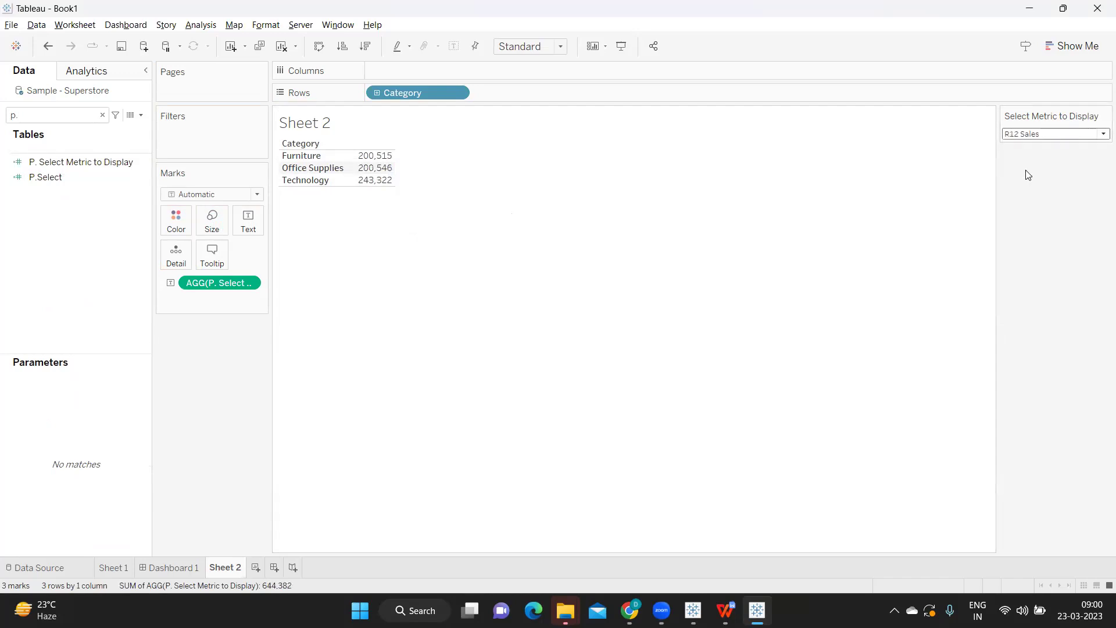
mouse_move(357, 185)
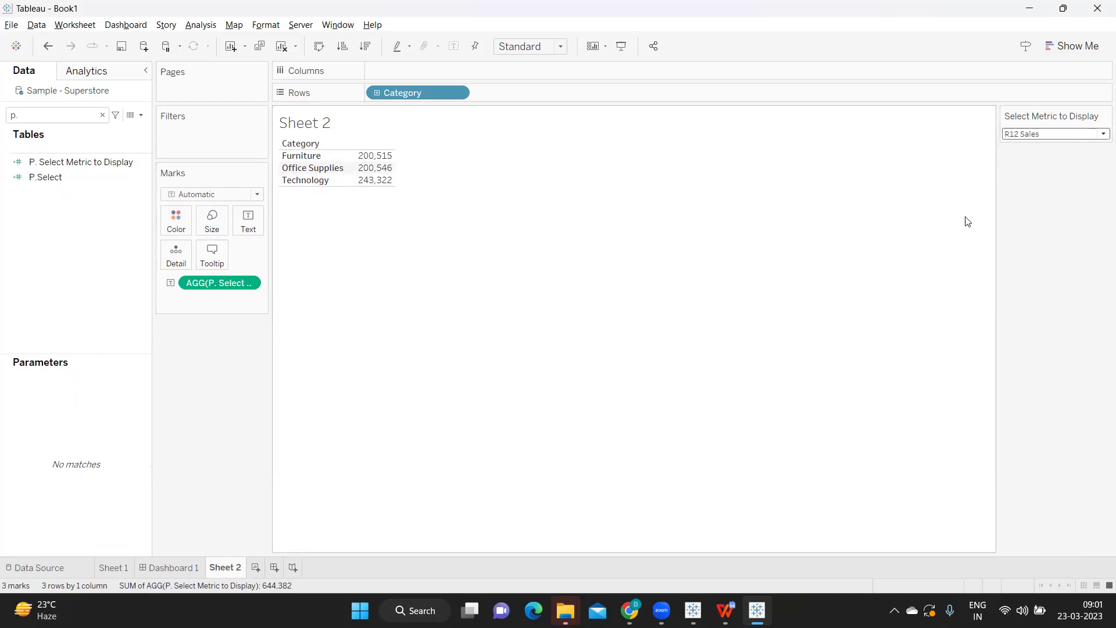
left_click(1100, 119)
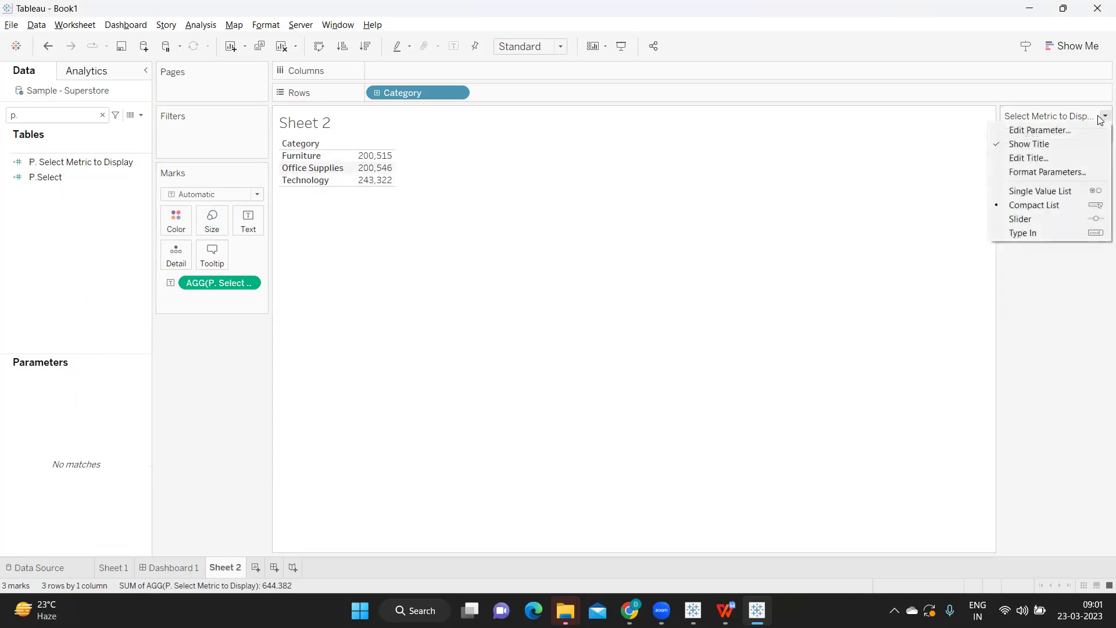
left_click(1054, 330)
left_click(1057, 134)
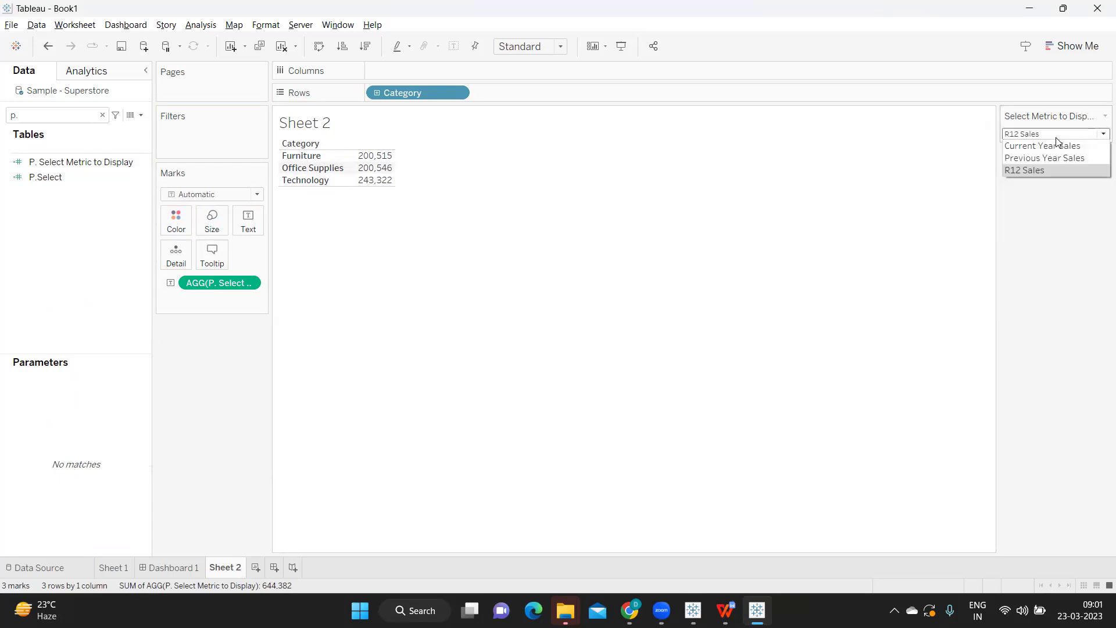
Clear the field search, locate the P. Select Metric to Display field, and open the parameter control's list of choices.
left_click(102, 115)
scroll(110, 454, "down", 2)
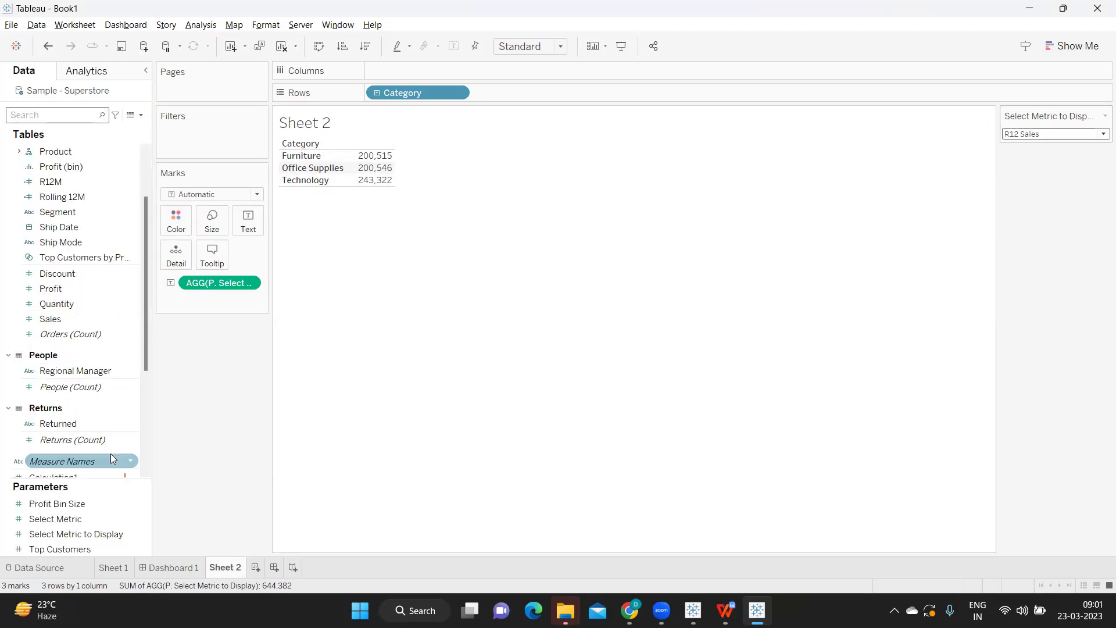
scroll(123, 431, "down", 3)
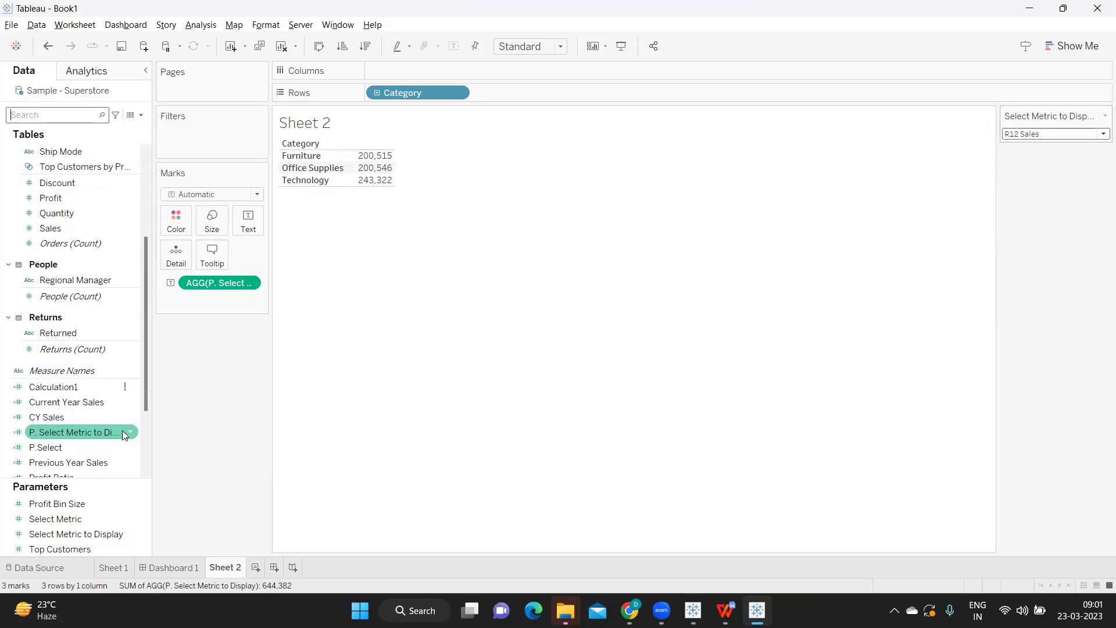
left_click(1040, 134)
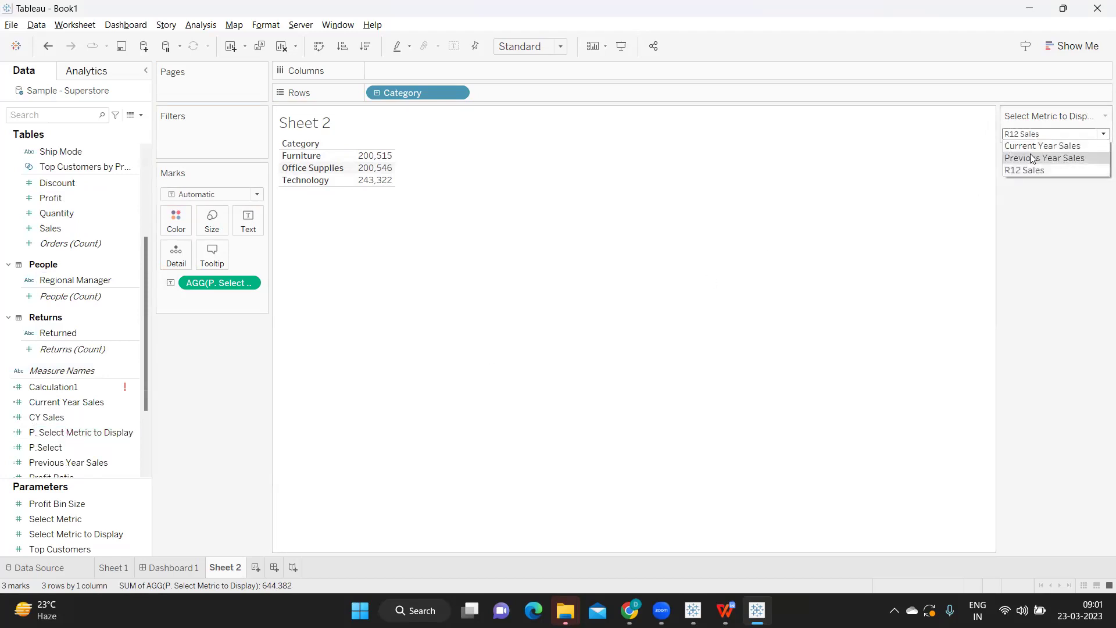